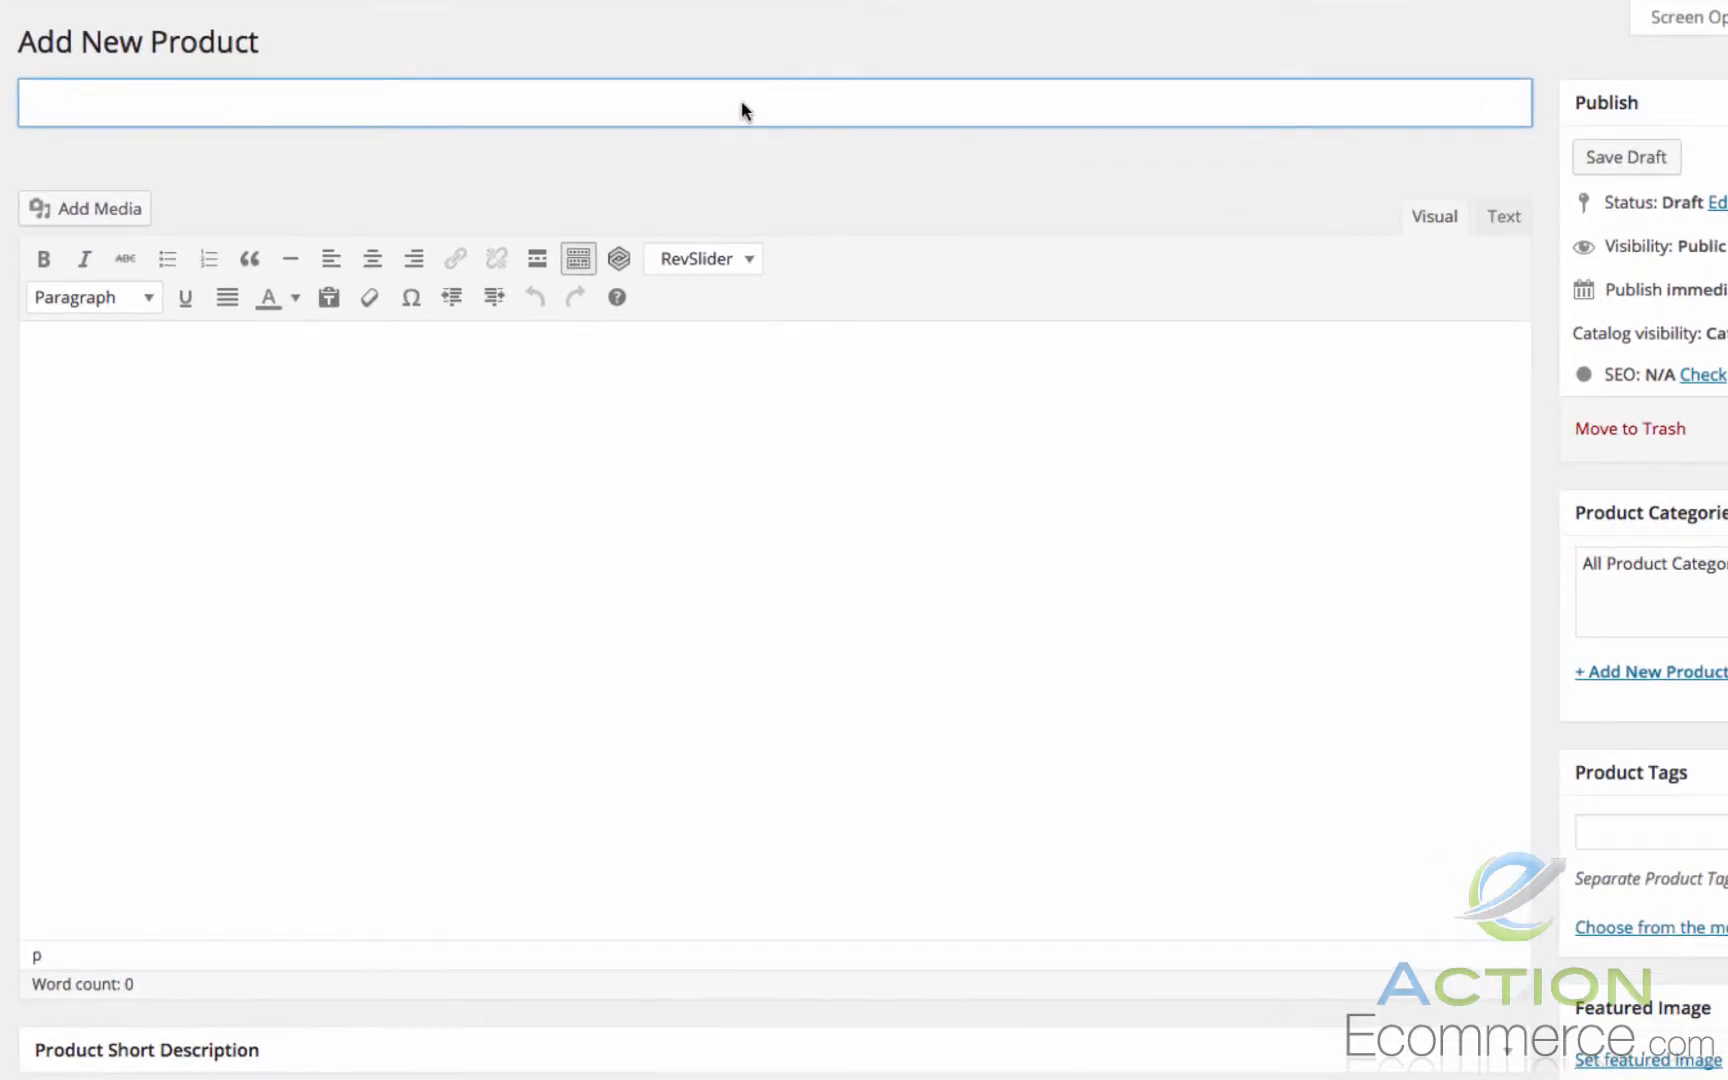
Step: Title the product "Mens Polo T-Shirt All Colors" with description "Manufactured using fine cotton. Machine washable, short sleve polo, 2 button placket, ribbed knit collar and cuffs"
text(Mens )
text(Polo T-Shirt All C)
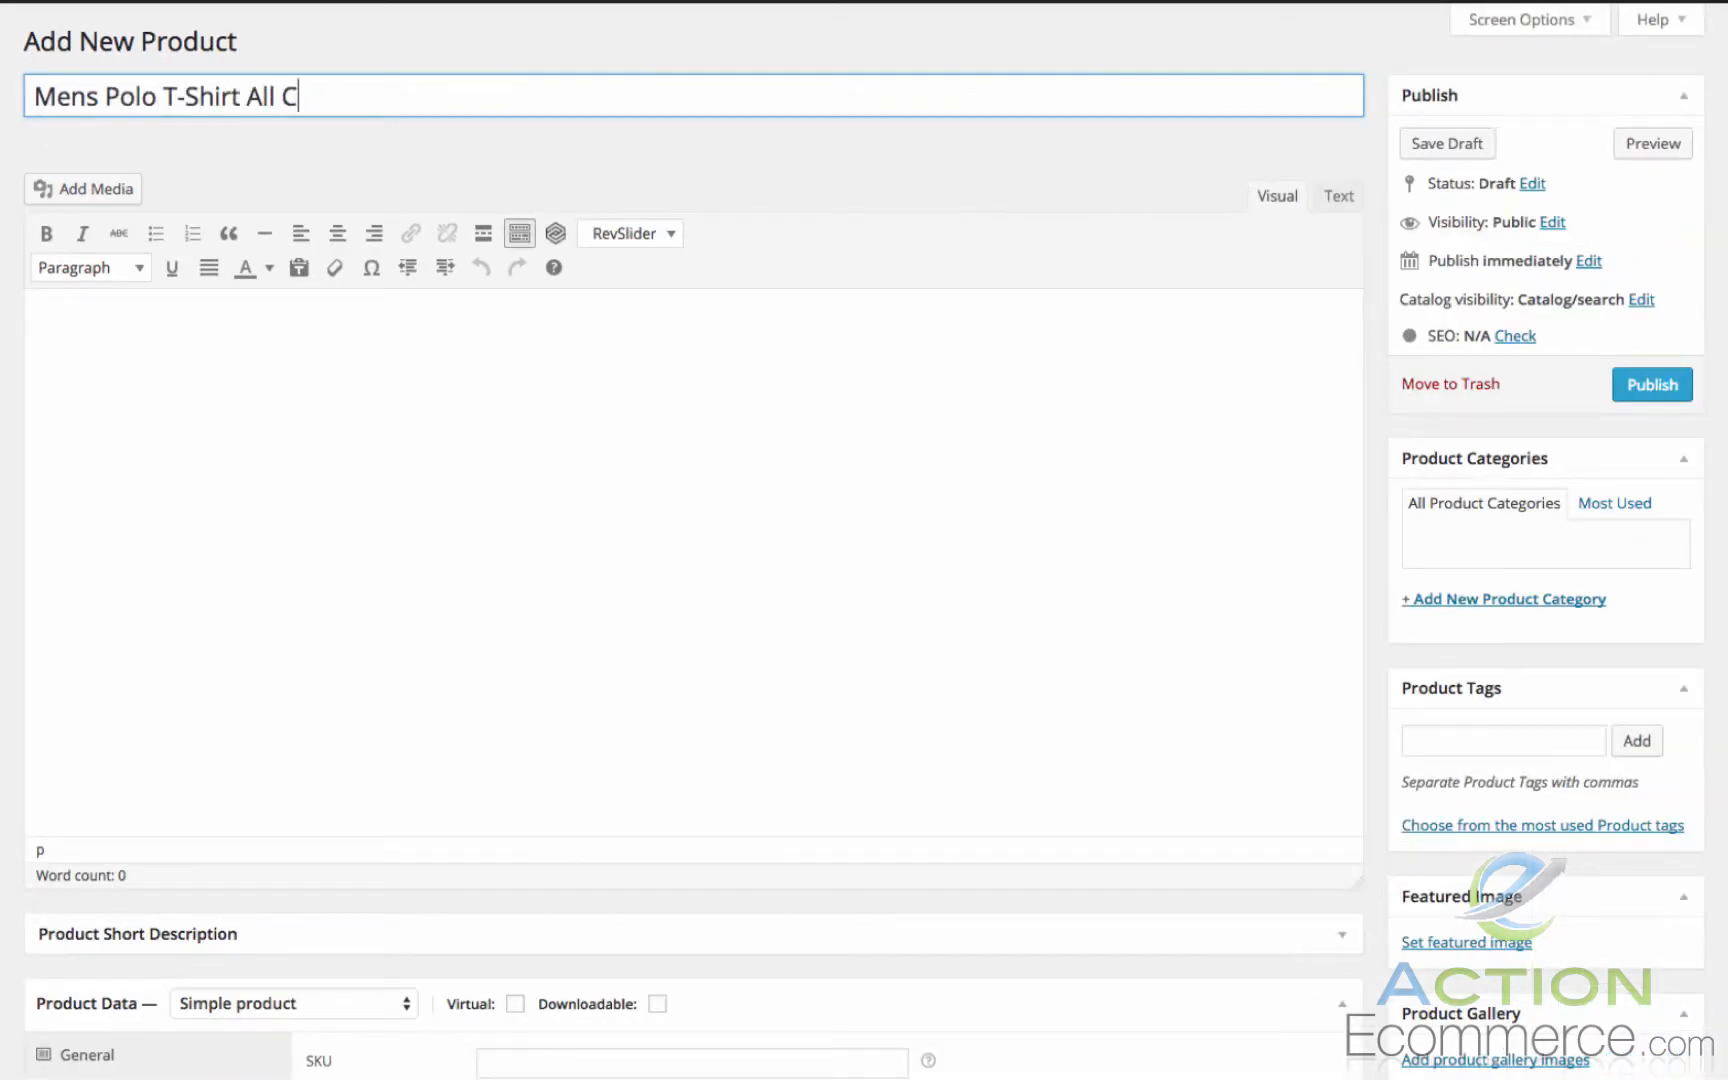
text(olors)
click(834, 403)
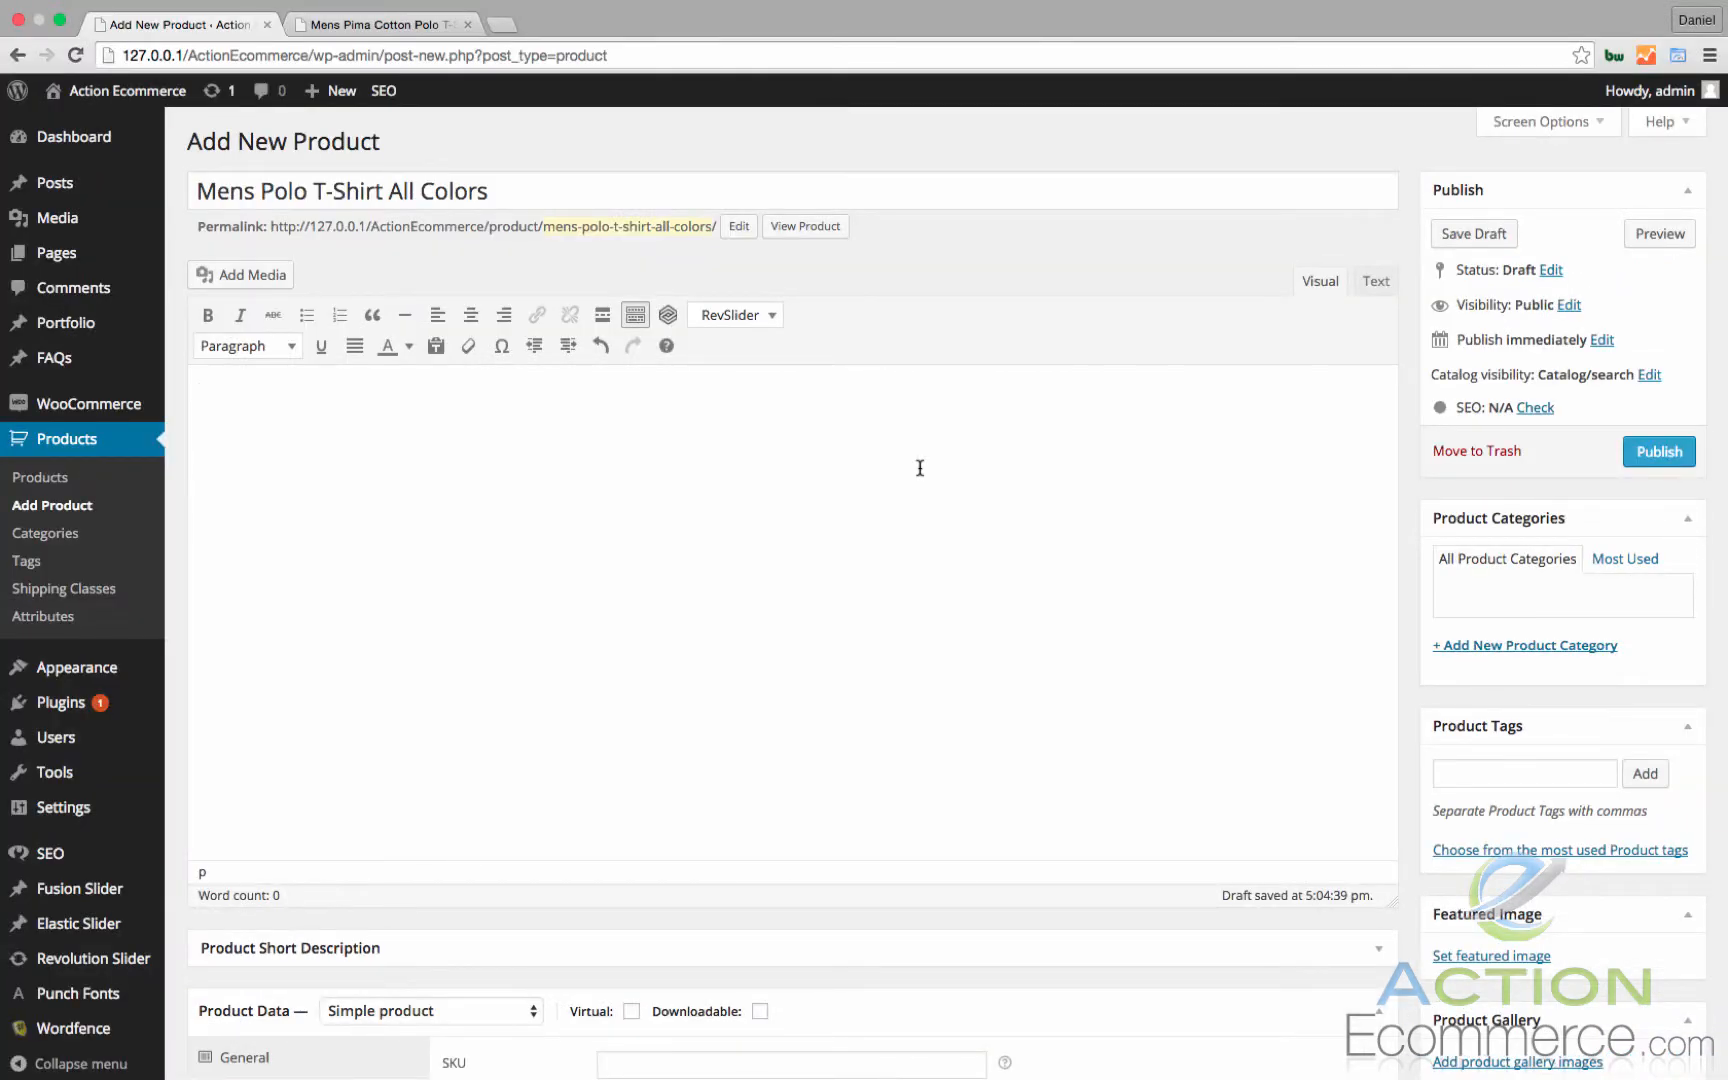
text(Manufactured using fine cotton. Machine washable, short sleeve polo, 2-button placket, ribbed knit collar and cuffs)
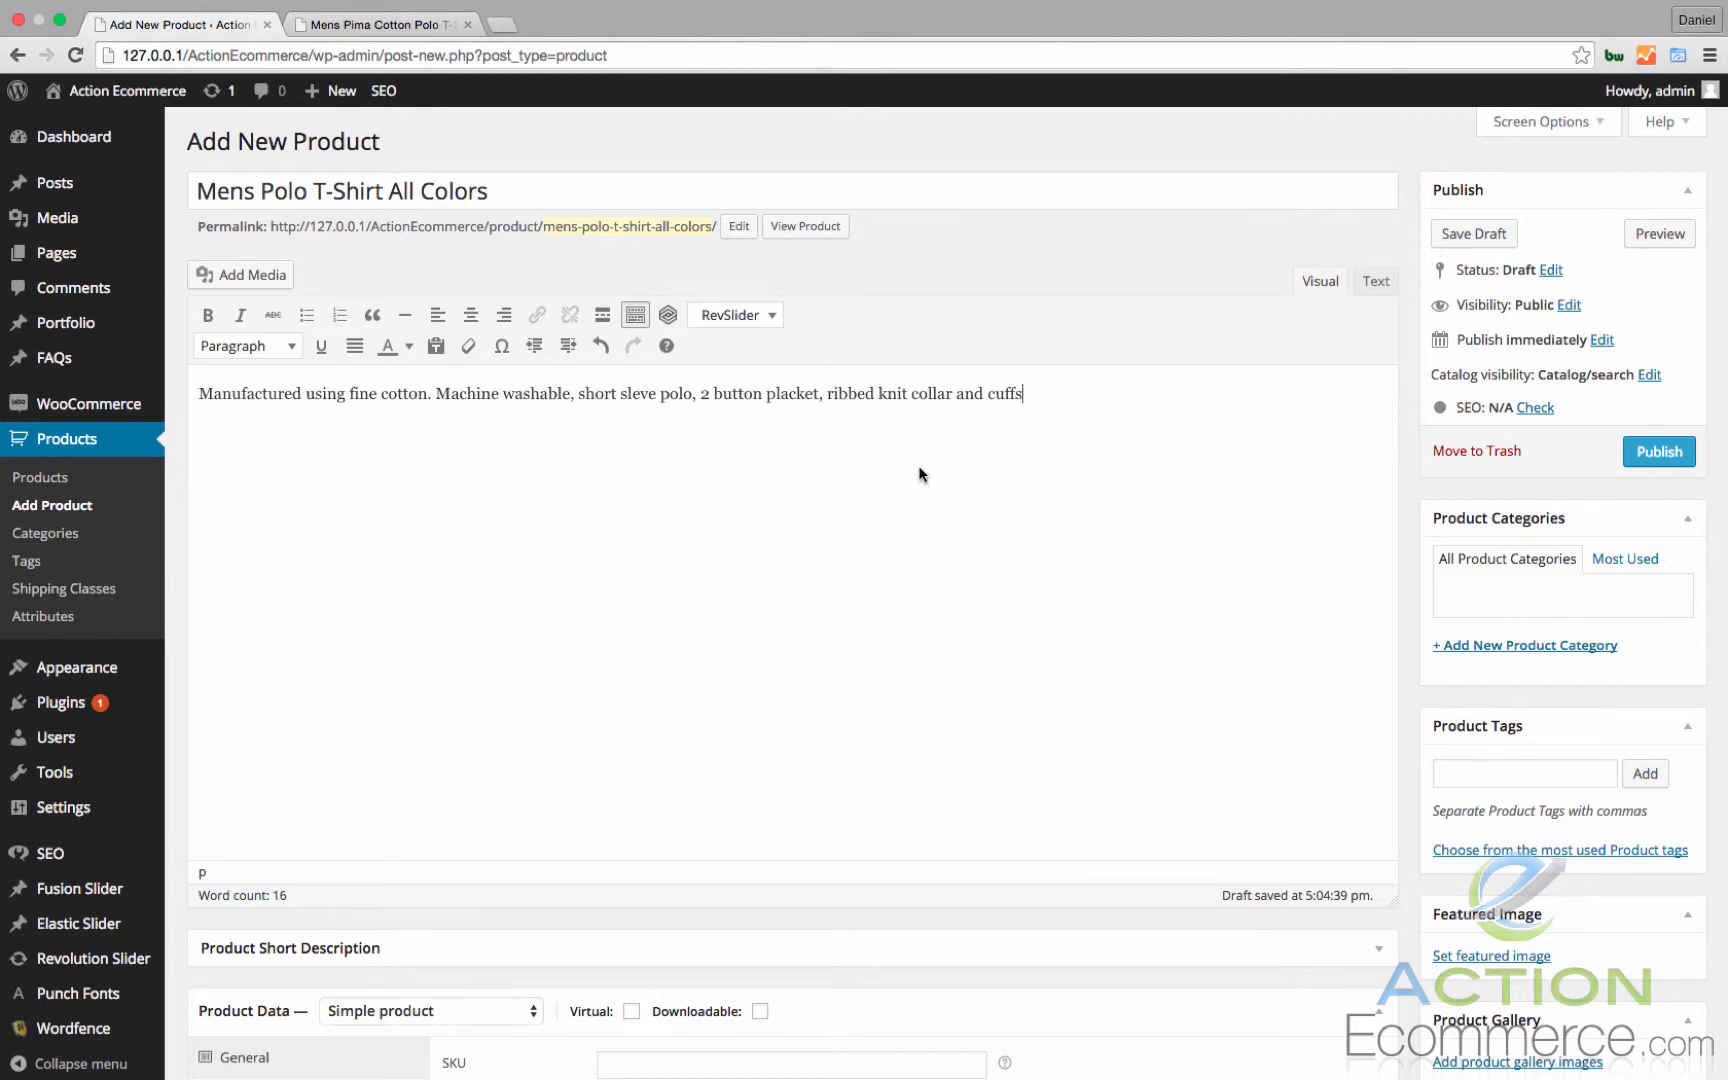
Step: Change the product type to Variable product and set its SKU to 1001-Red-Polo-Variable
scroll(920, 468, down, 6)
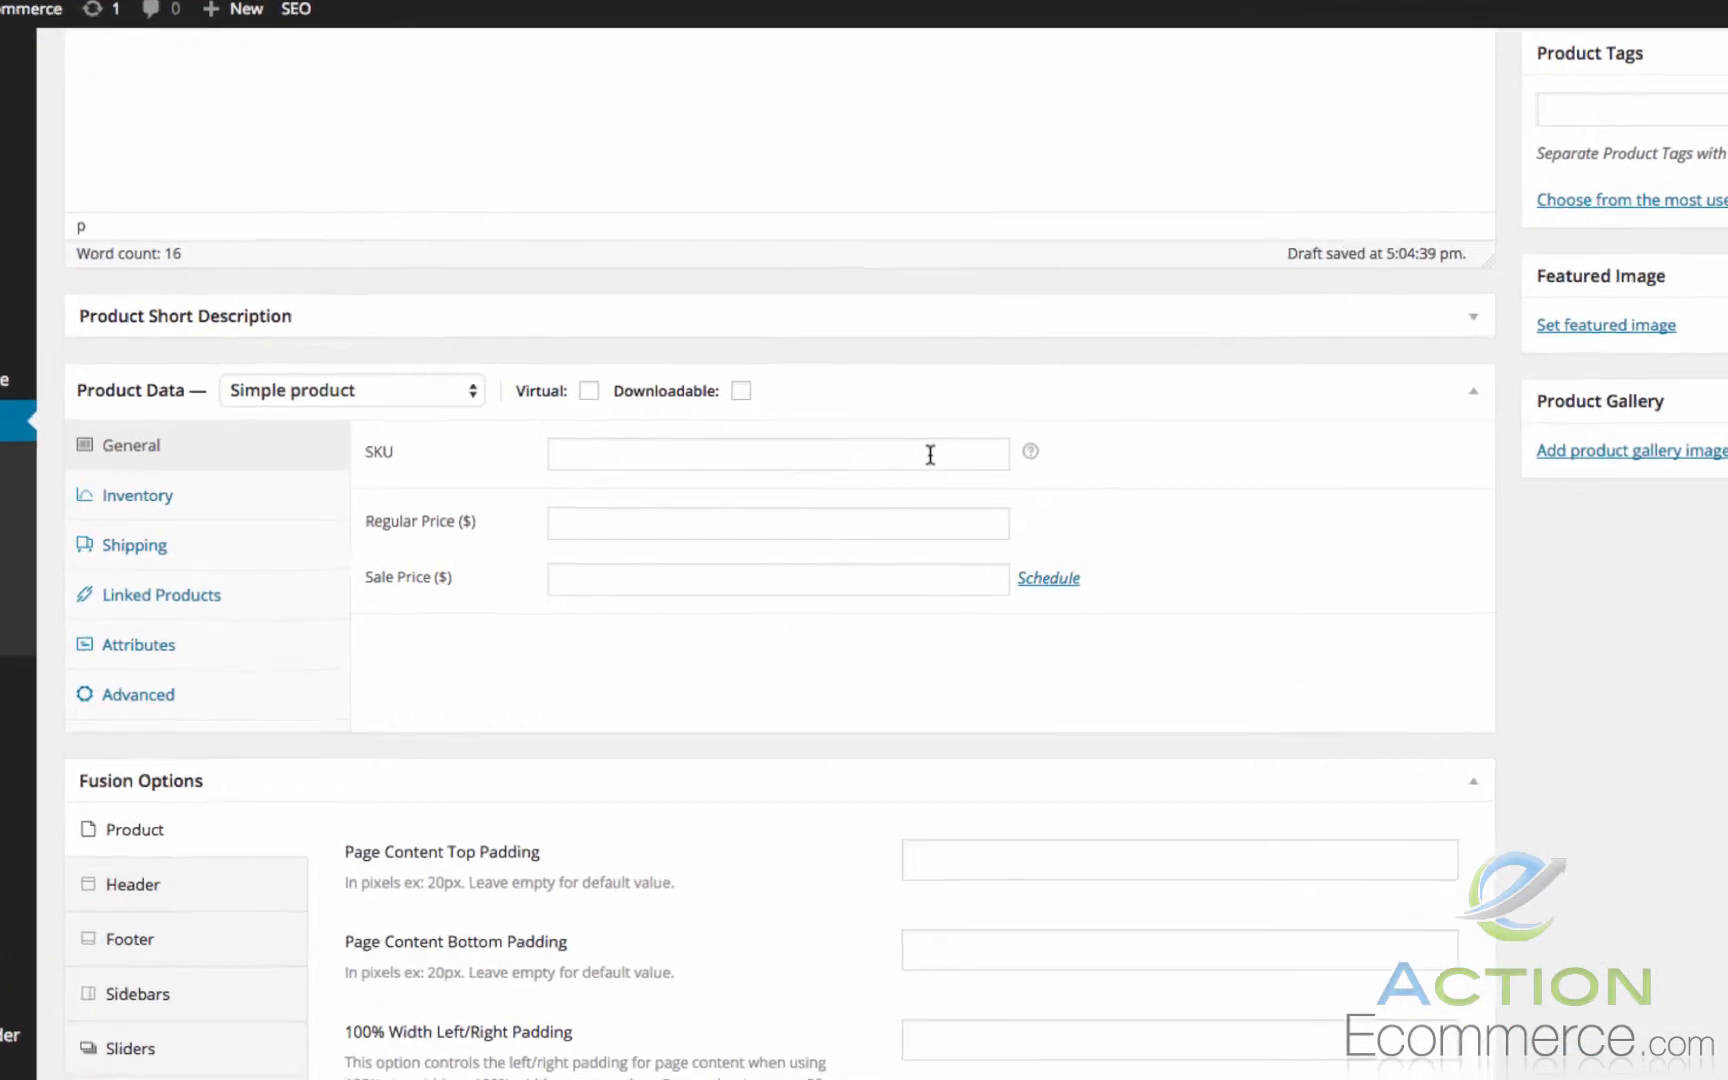
click(294, 385)
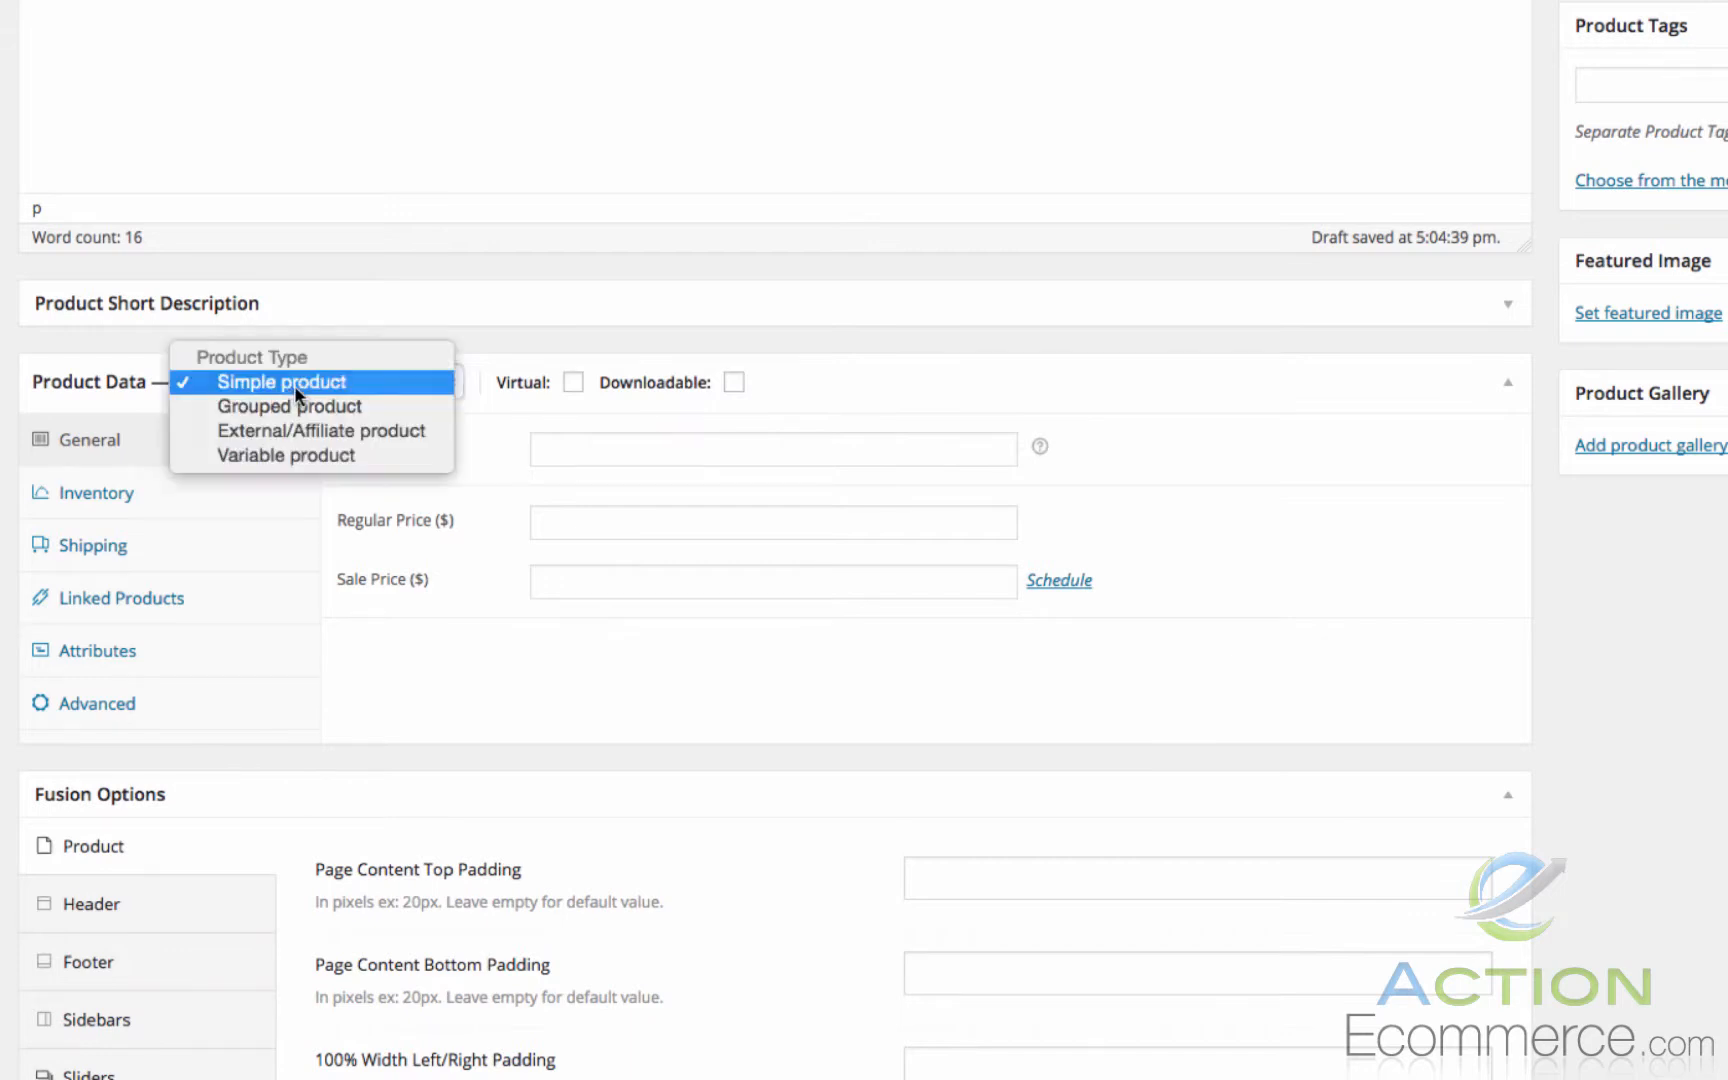
click(298, 462)
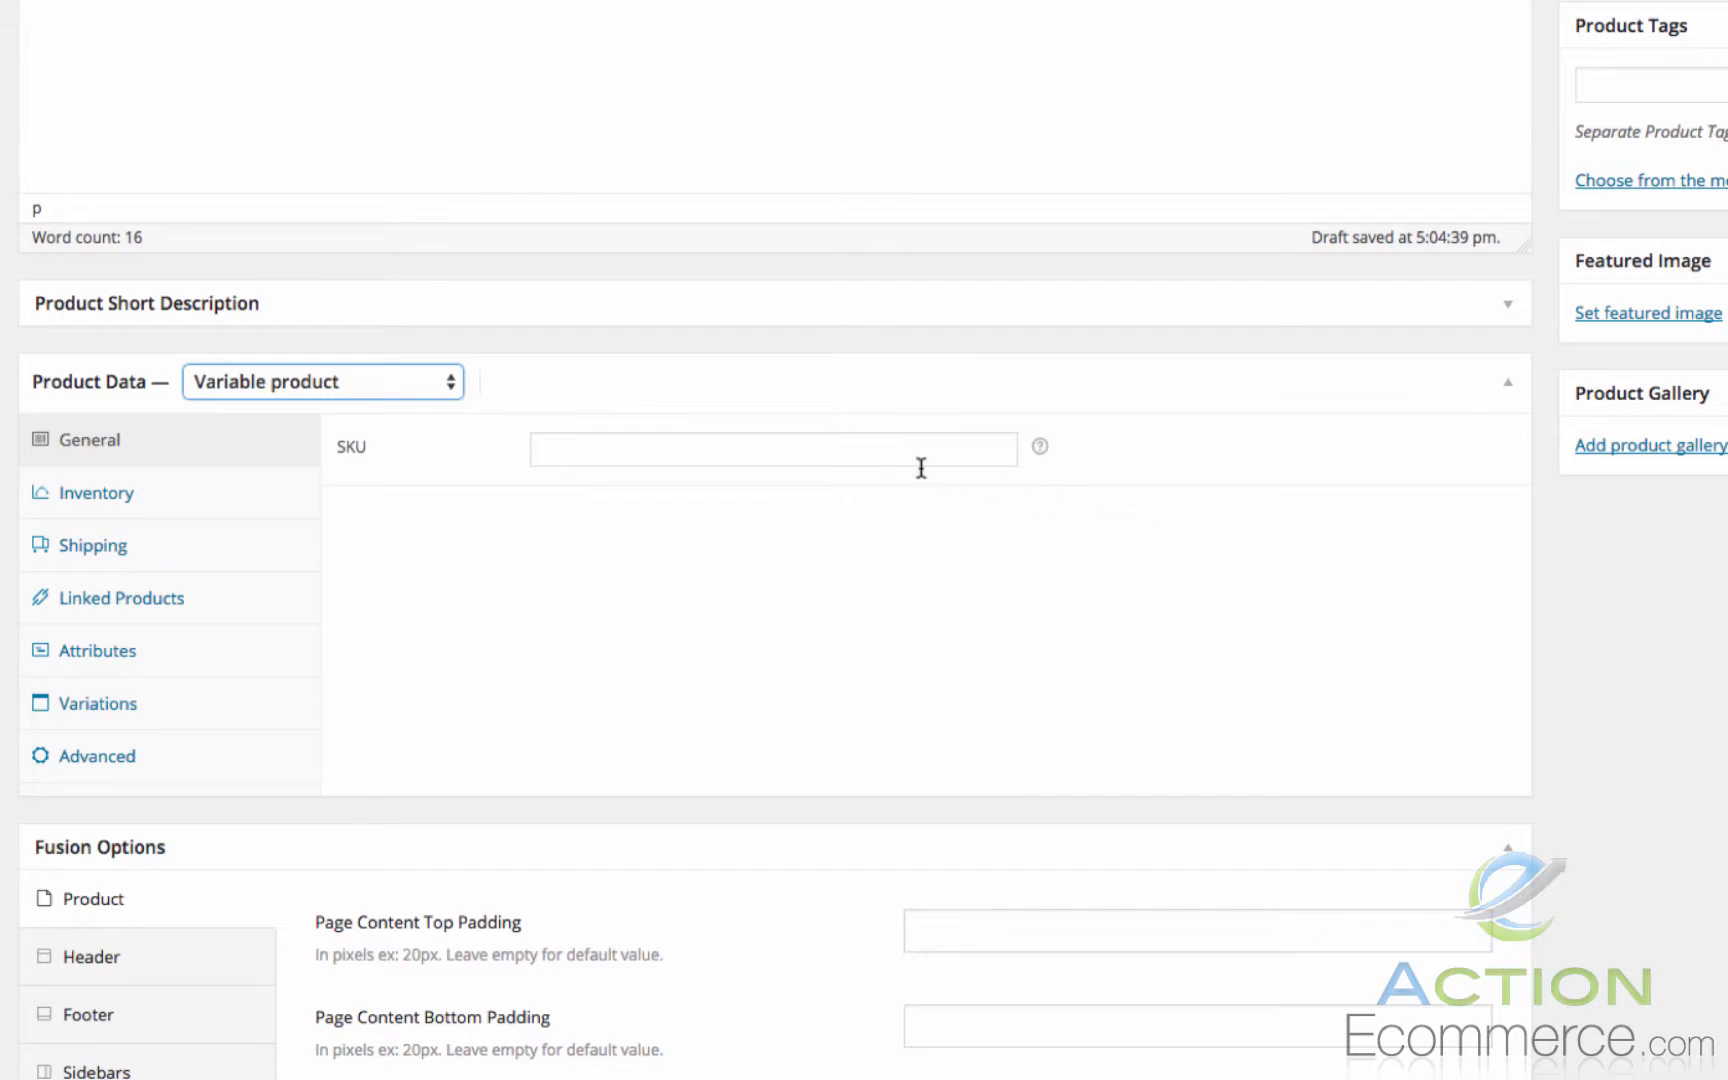
click(915, 452)
text(1001-Red-Polo-Variable)
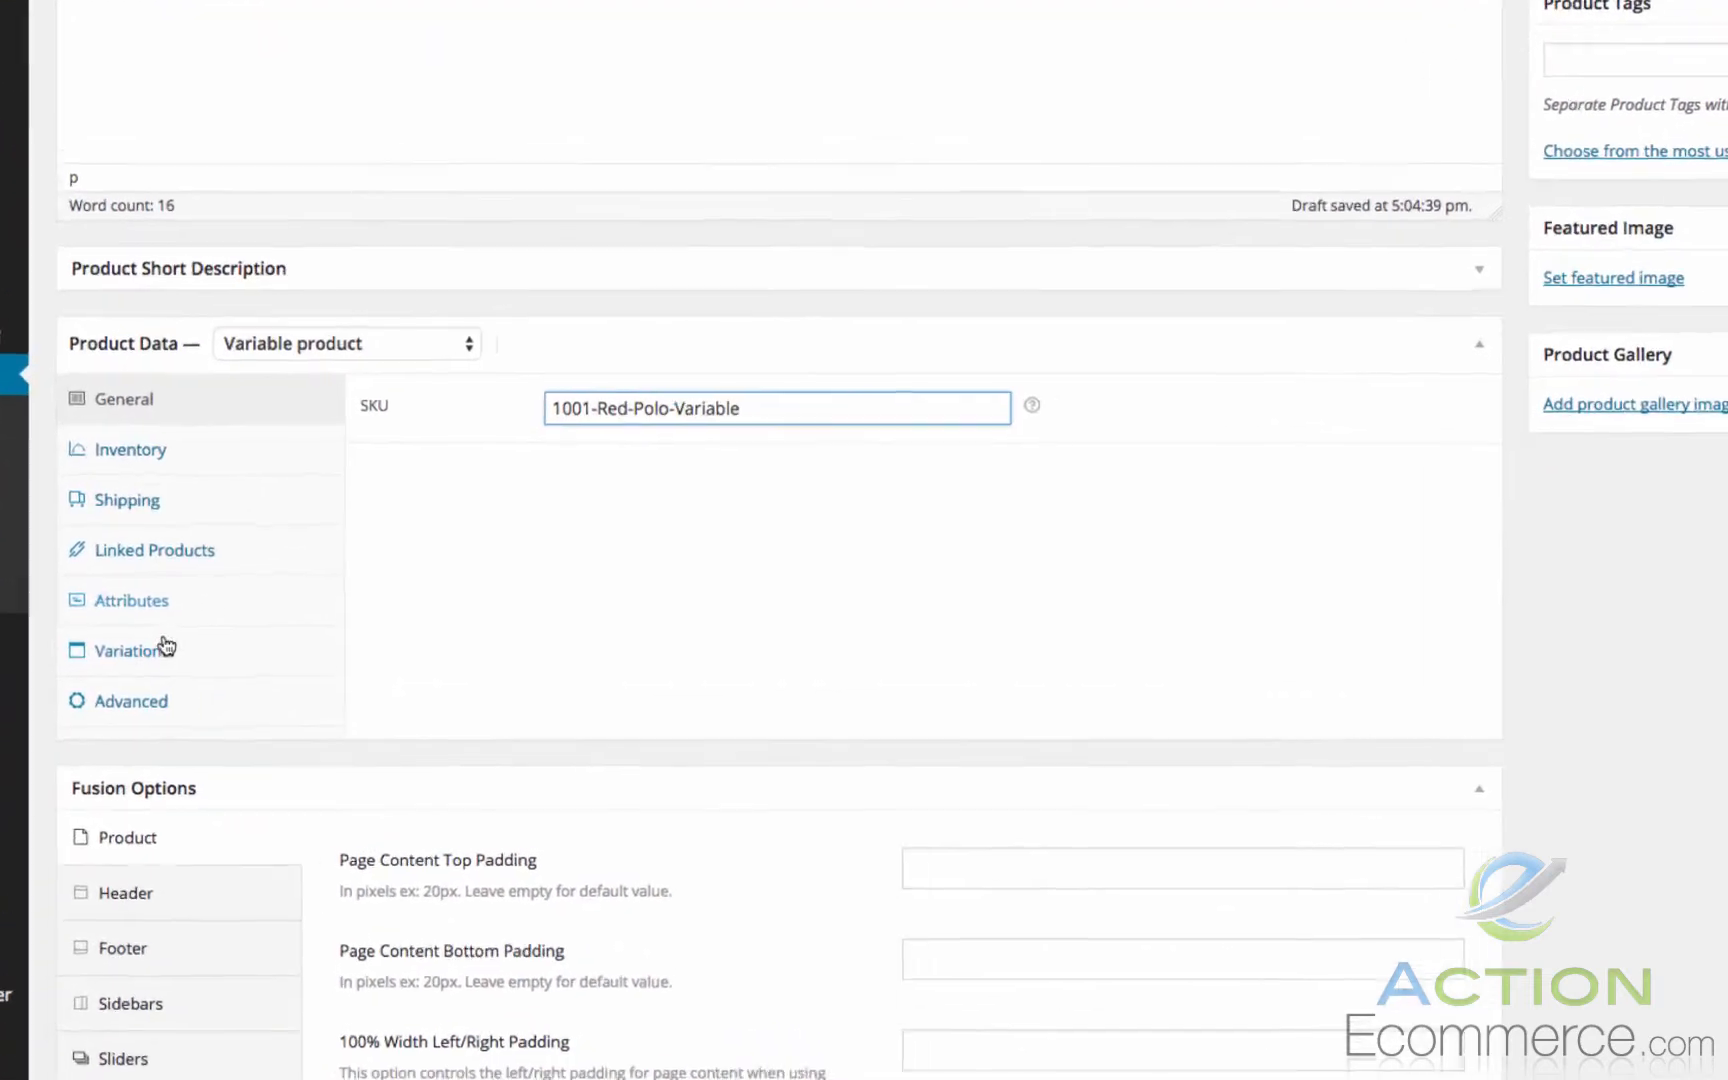
Step: Add a custom Color attribute with the values "Red | Blue | Green |", enable it for variations and save the attributes
click(242, 669)
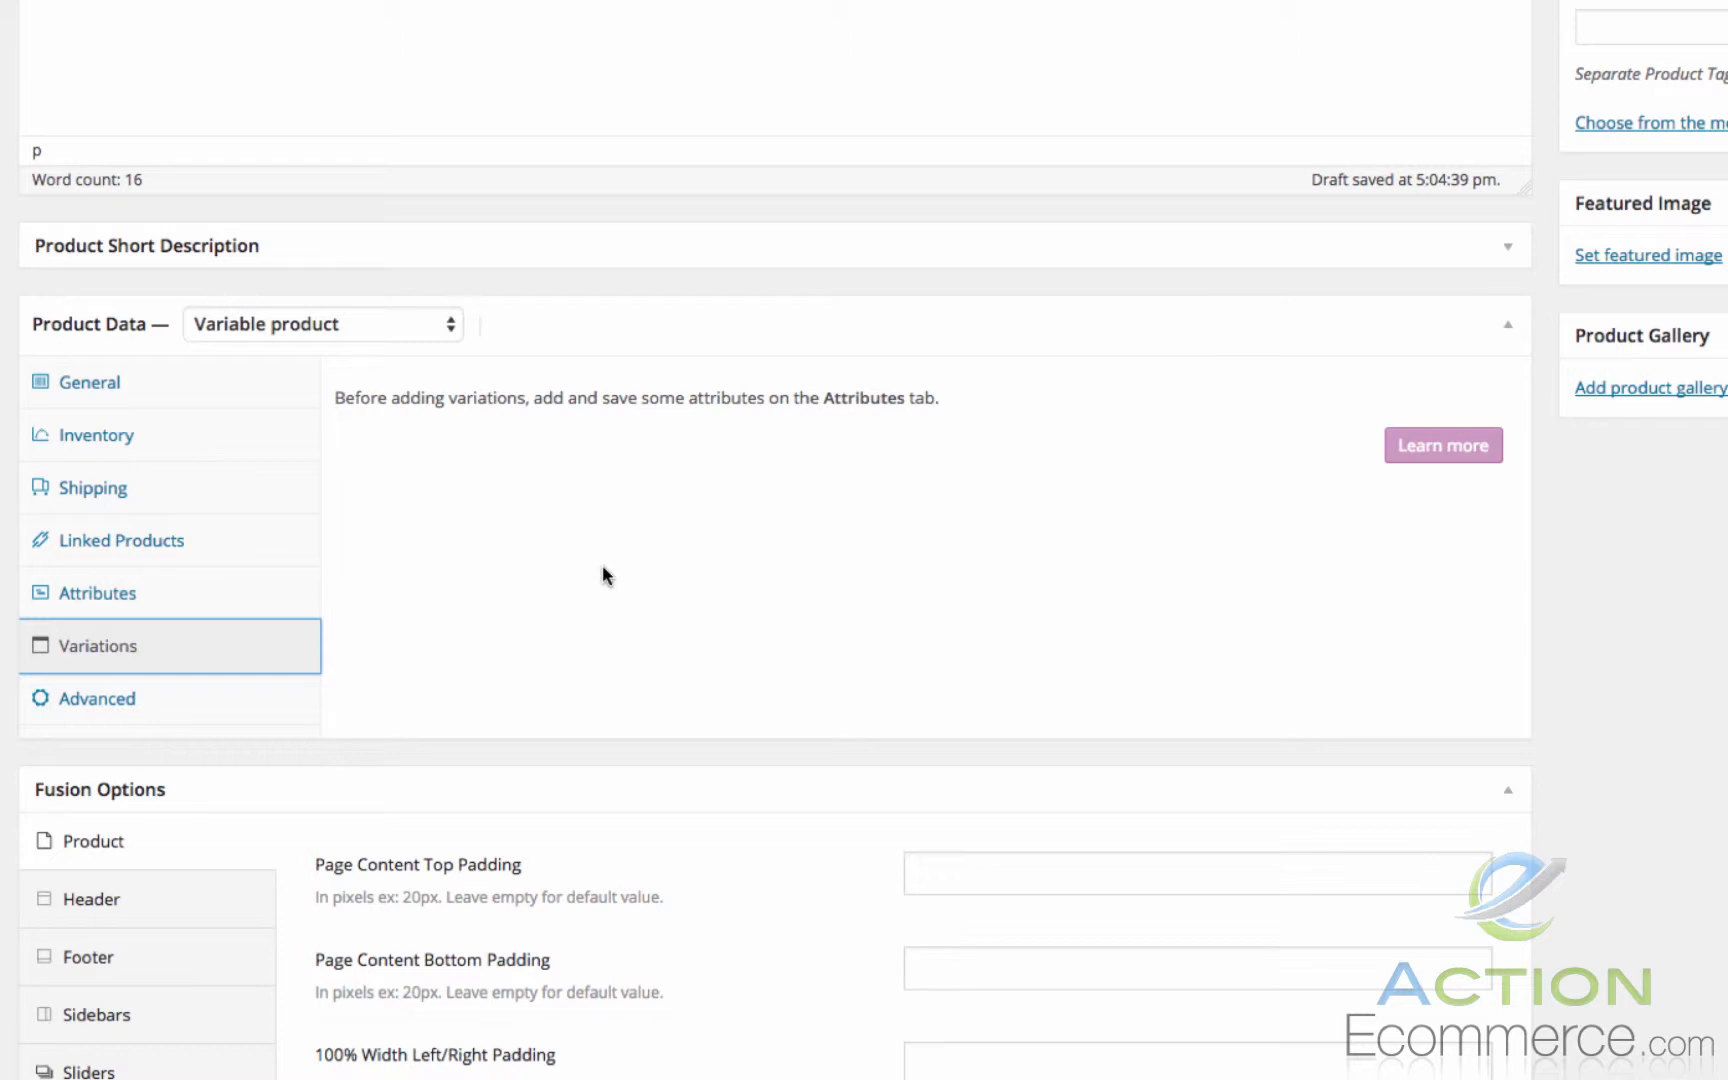
click(261, 597)
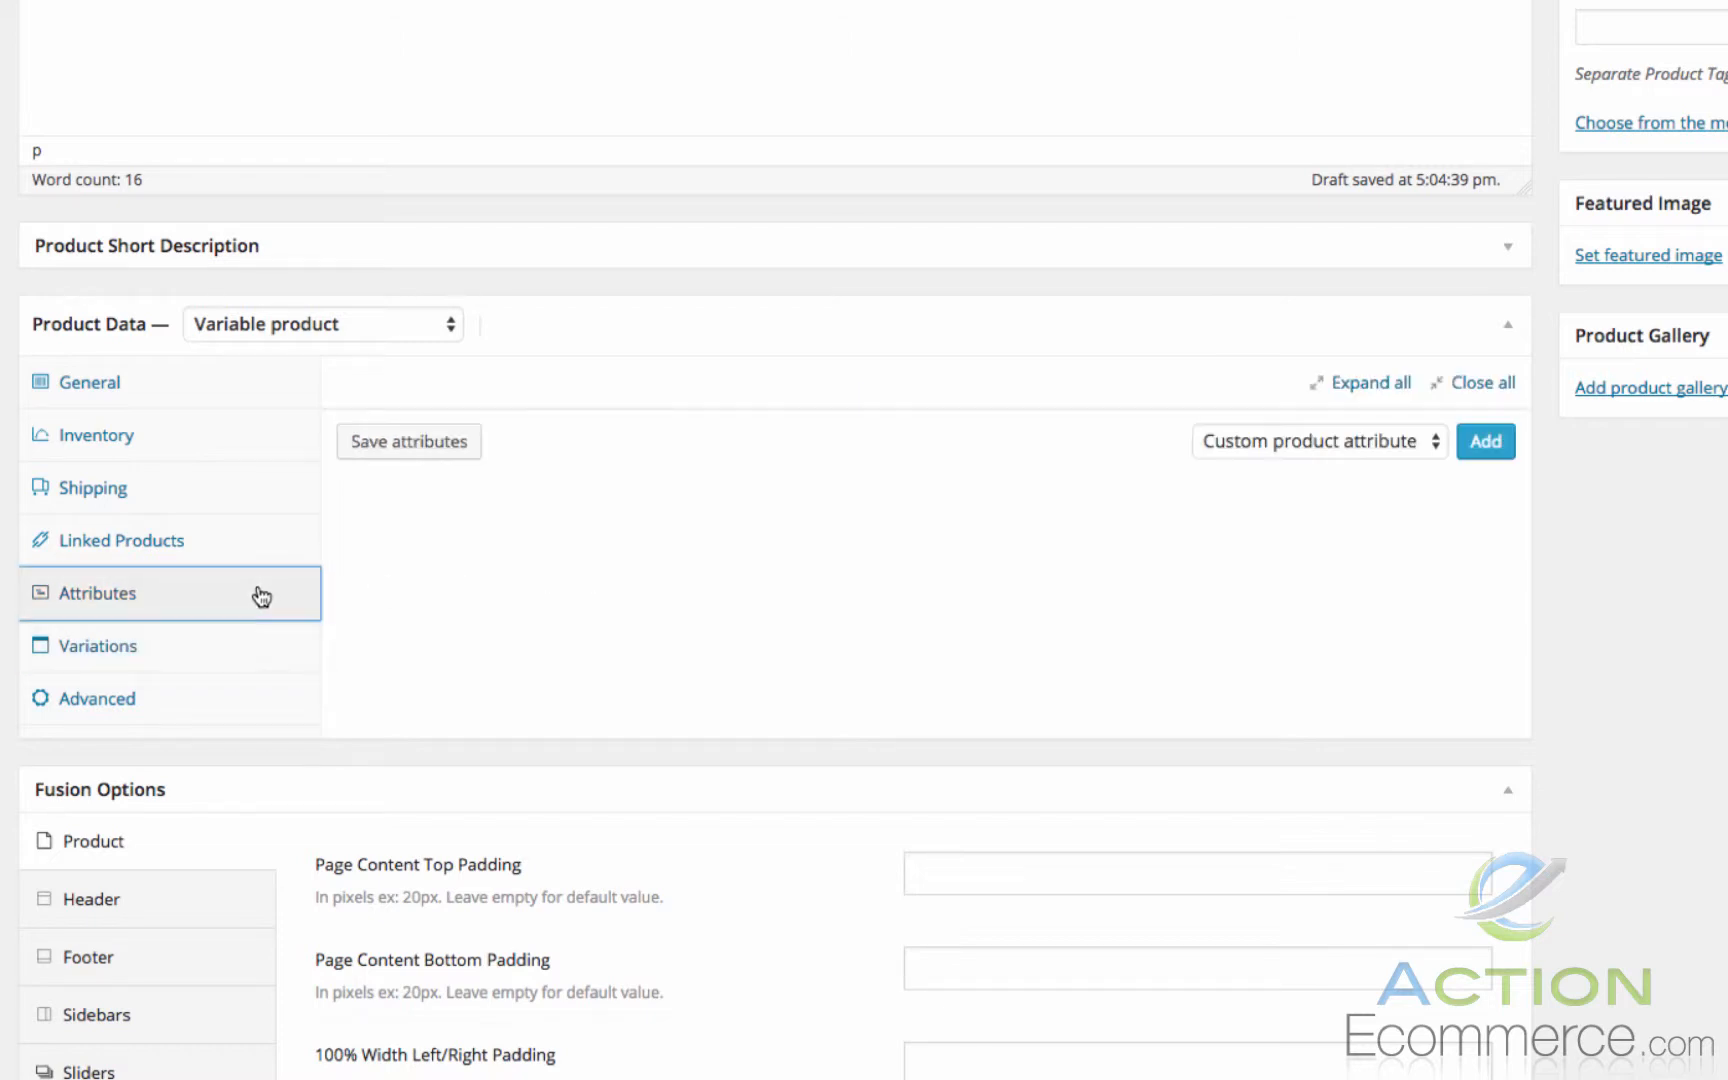
click(1490, 443)
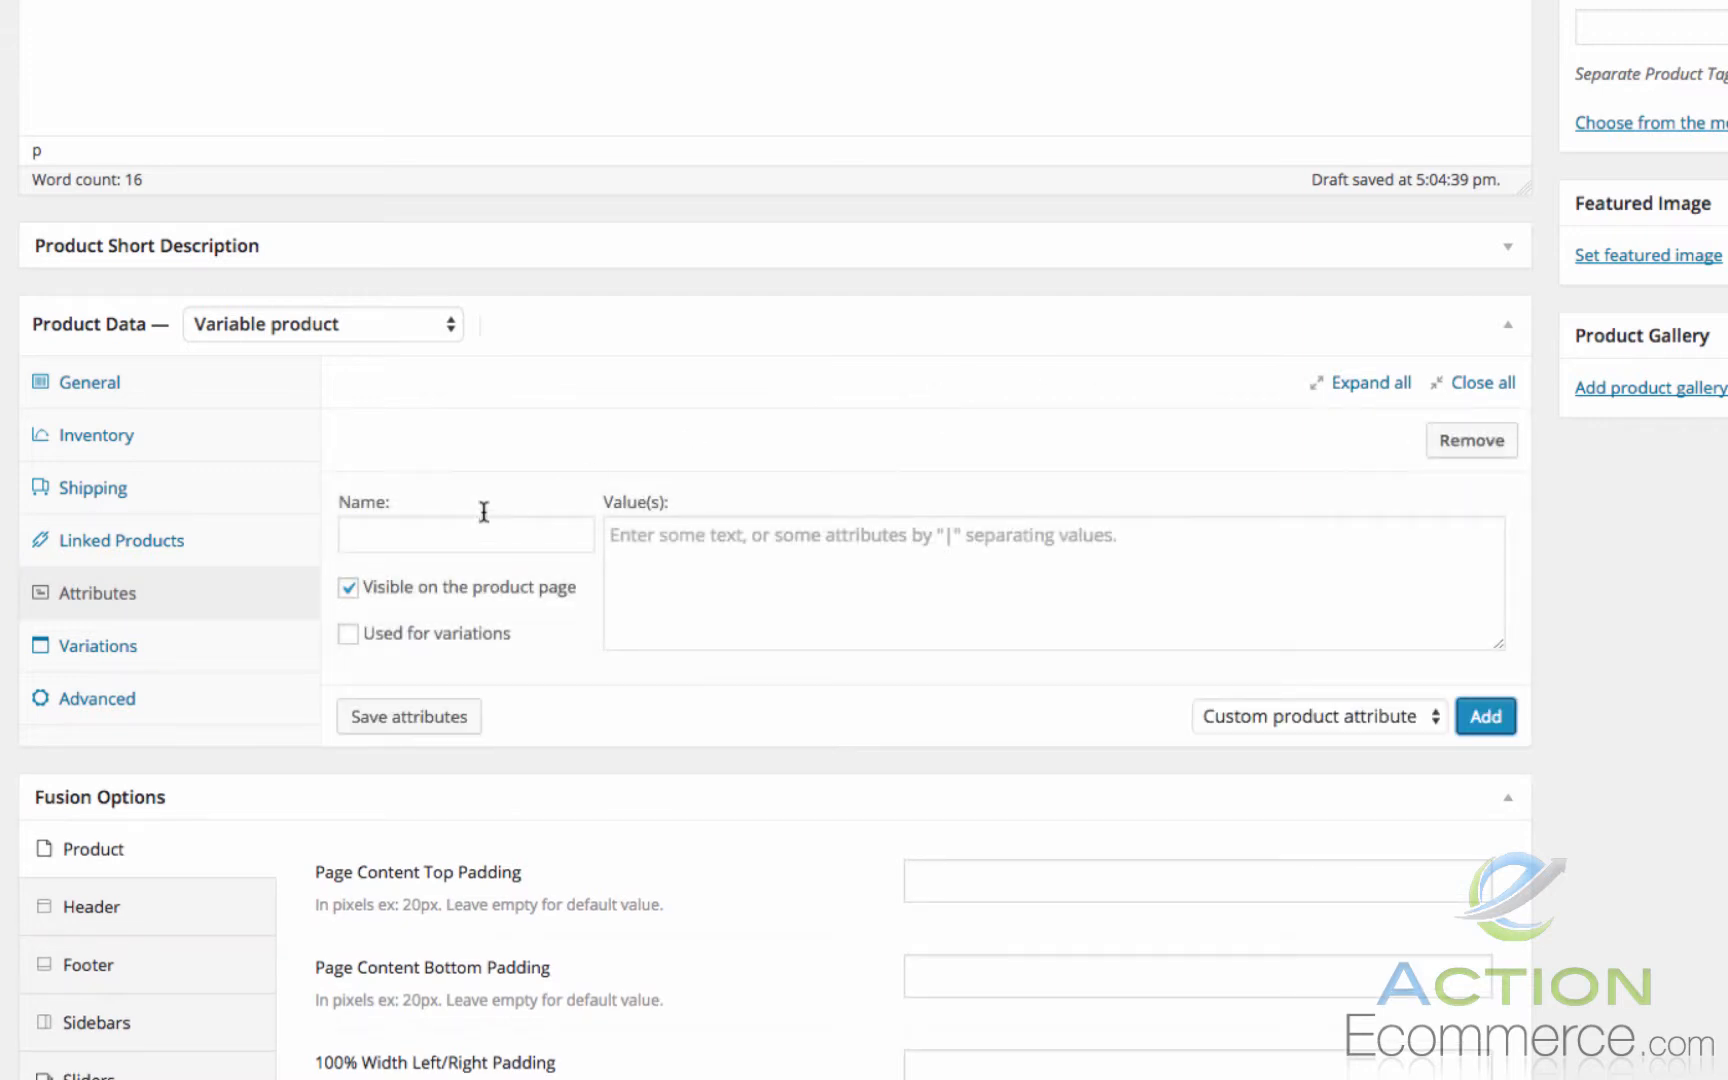
click(468, 526)
text(Color)
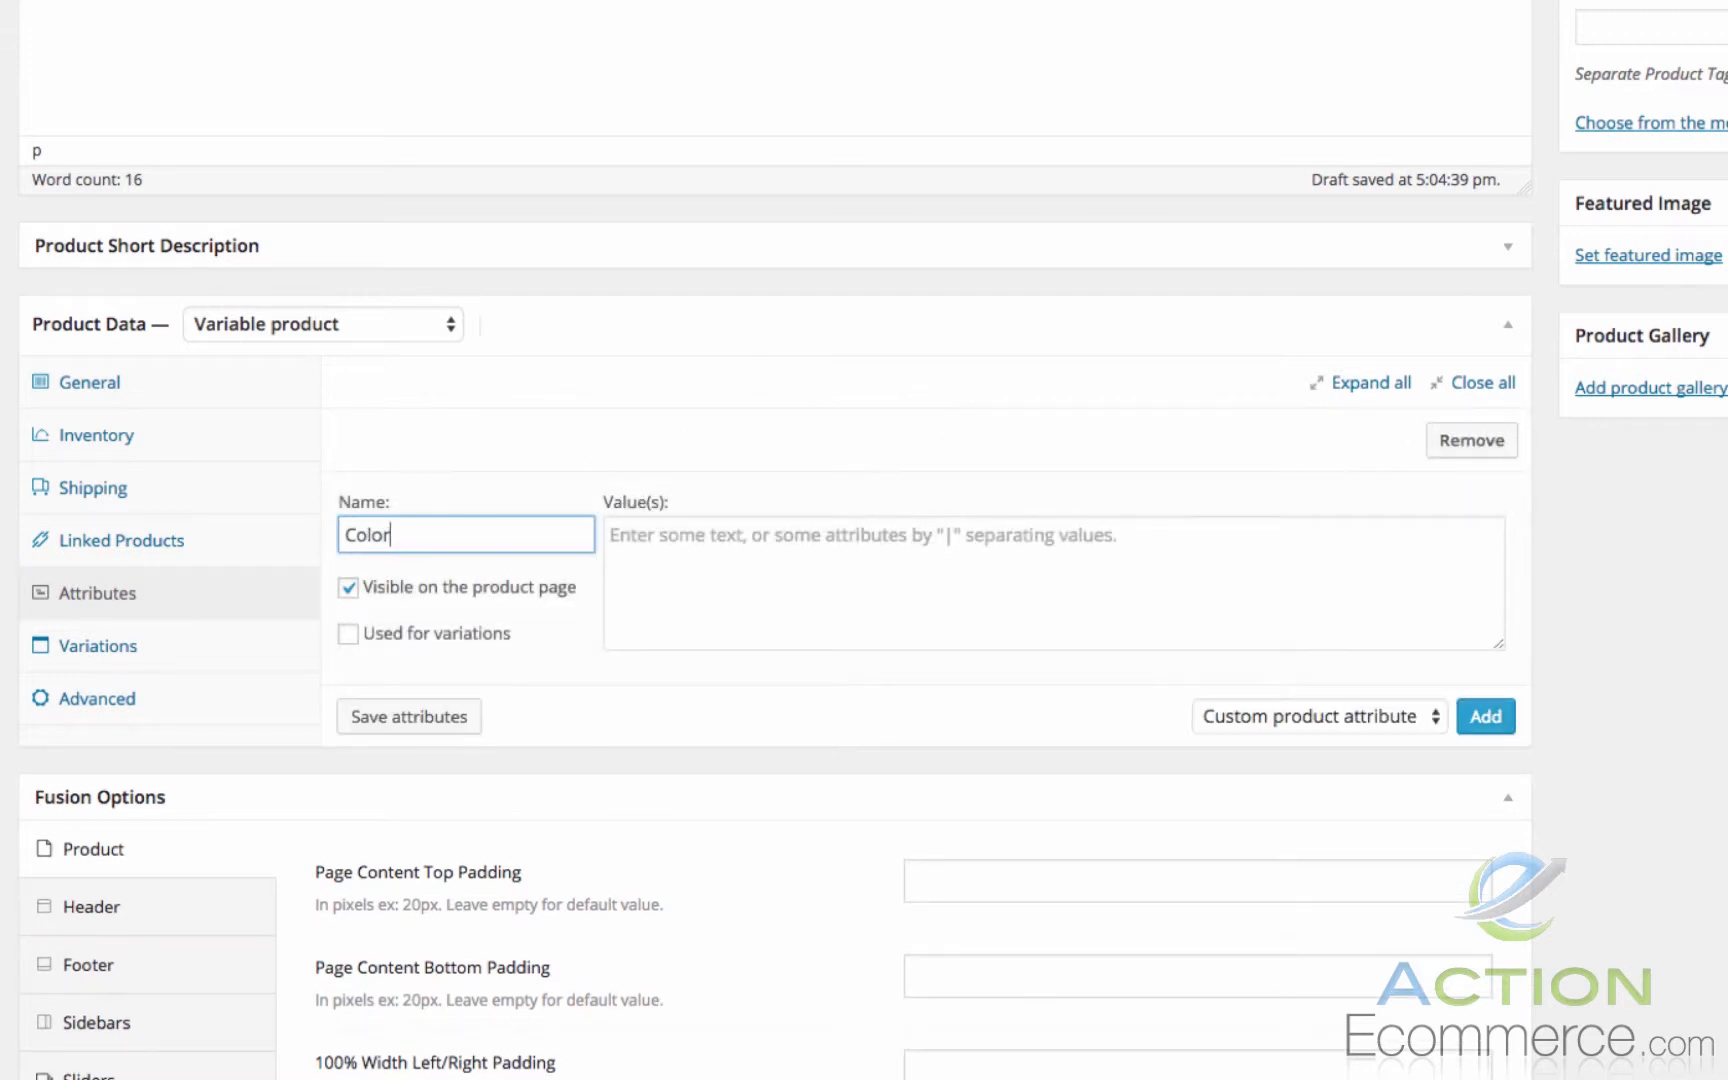
key(Tab)
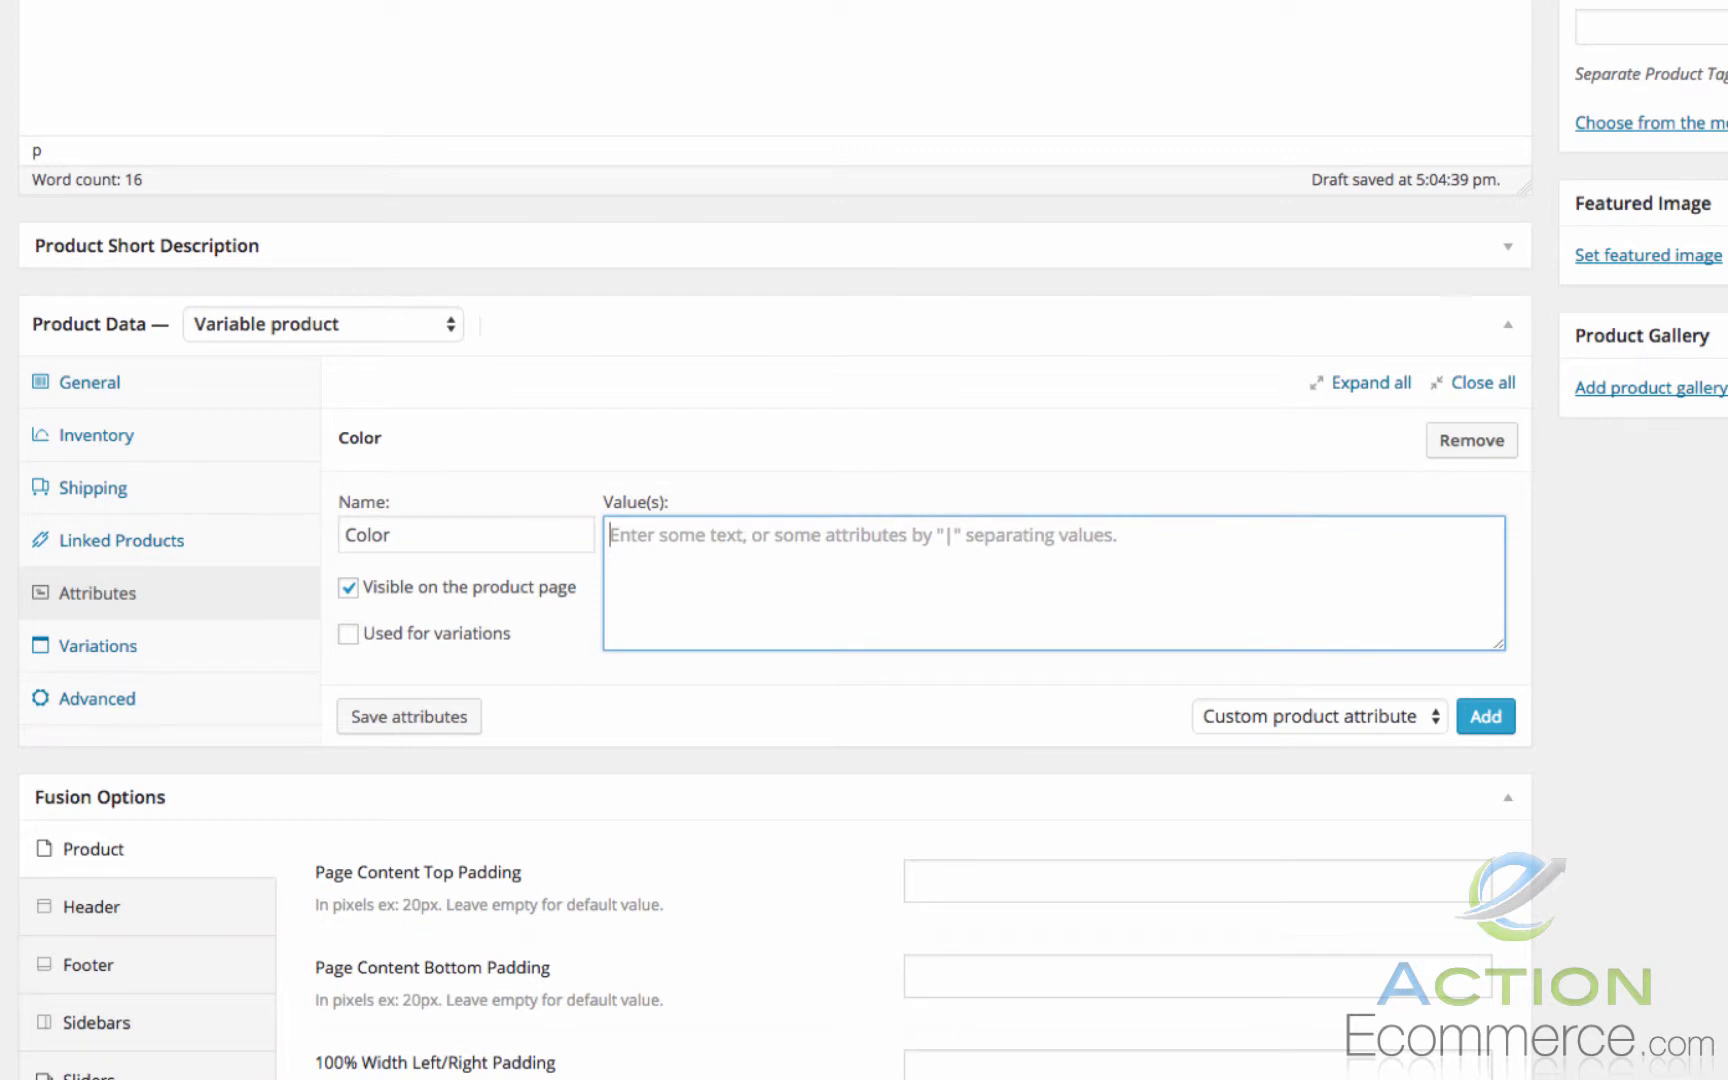
text(Red )
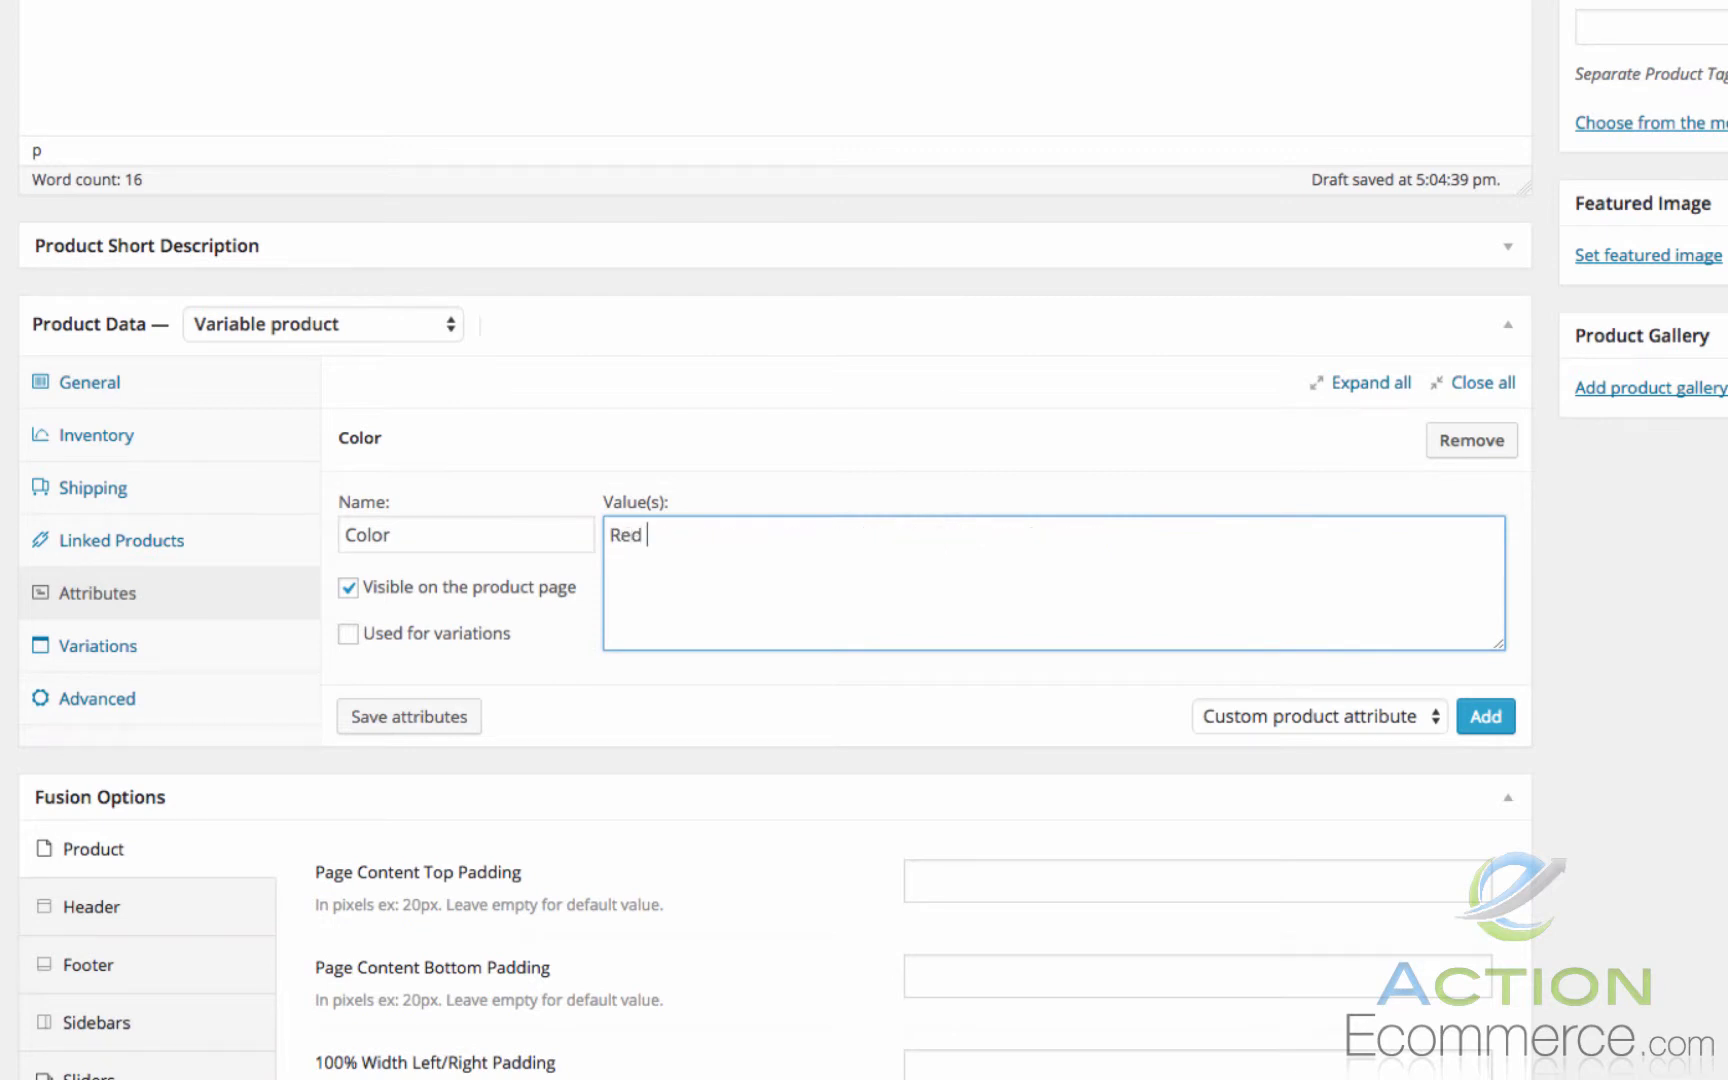
text(| Blue | Green |)
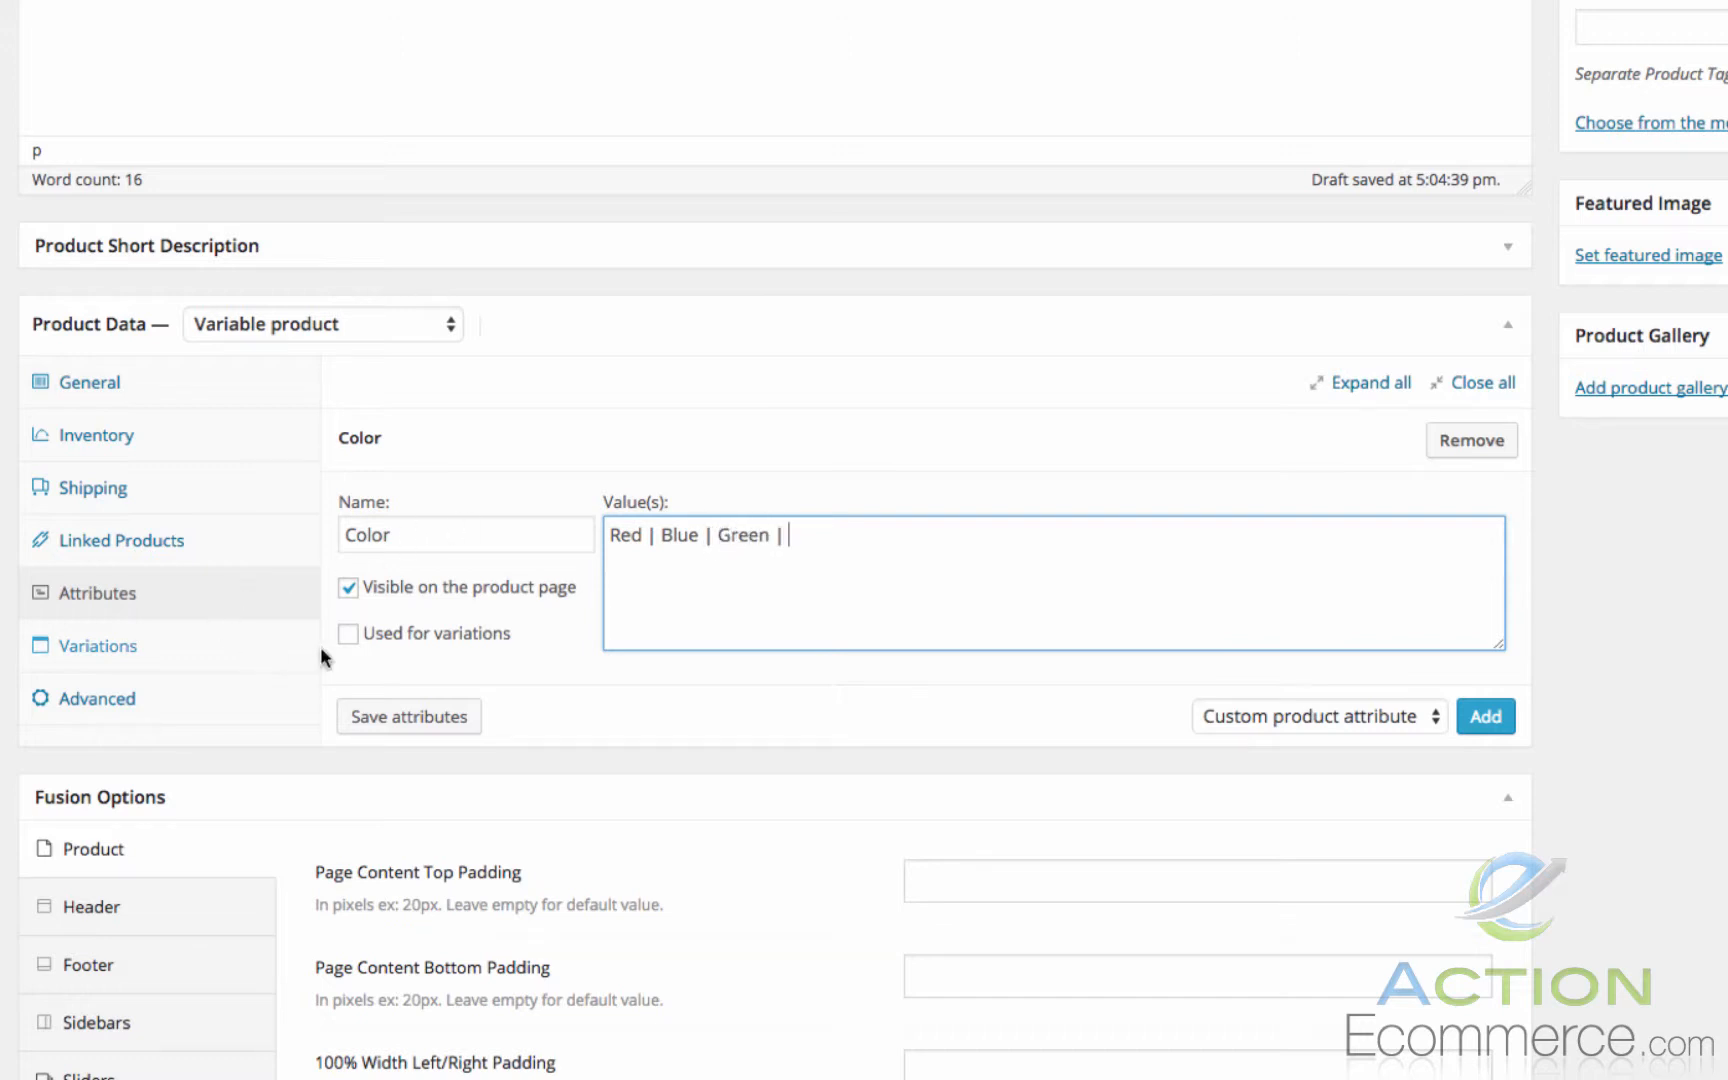
click(352, 638)
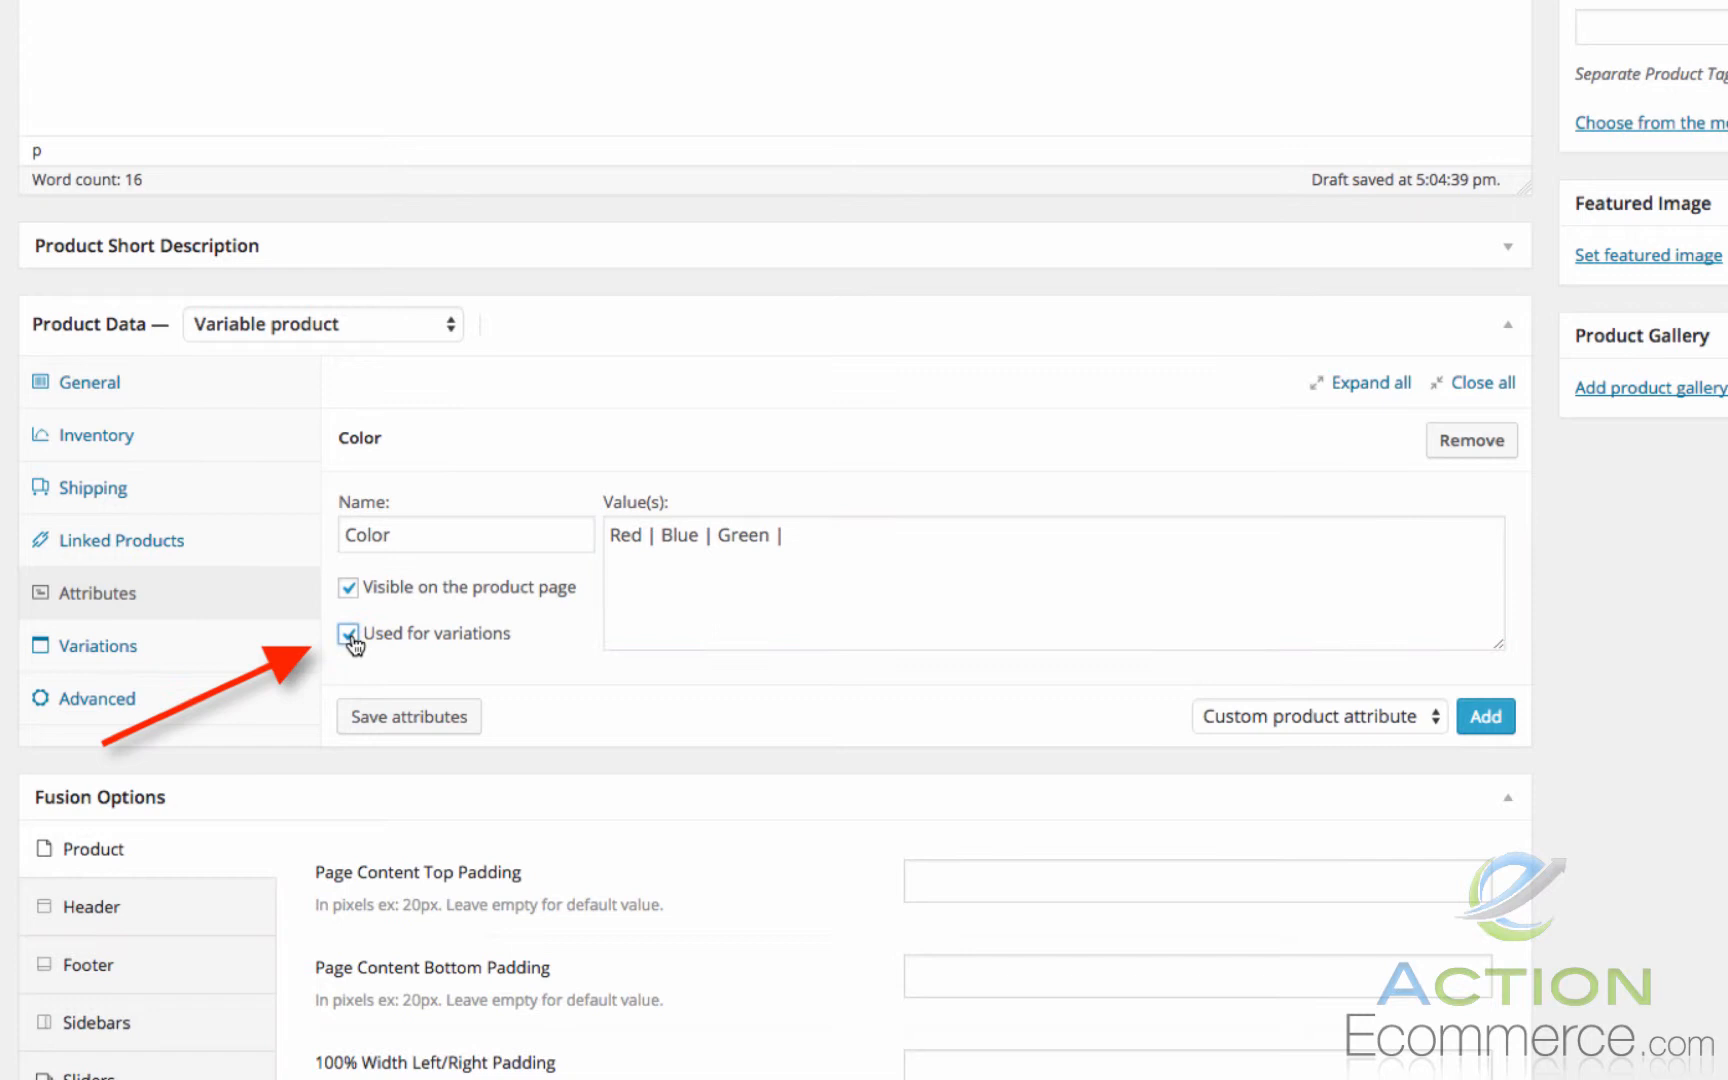
click(452, 716)
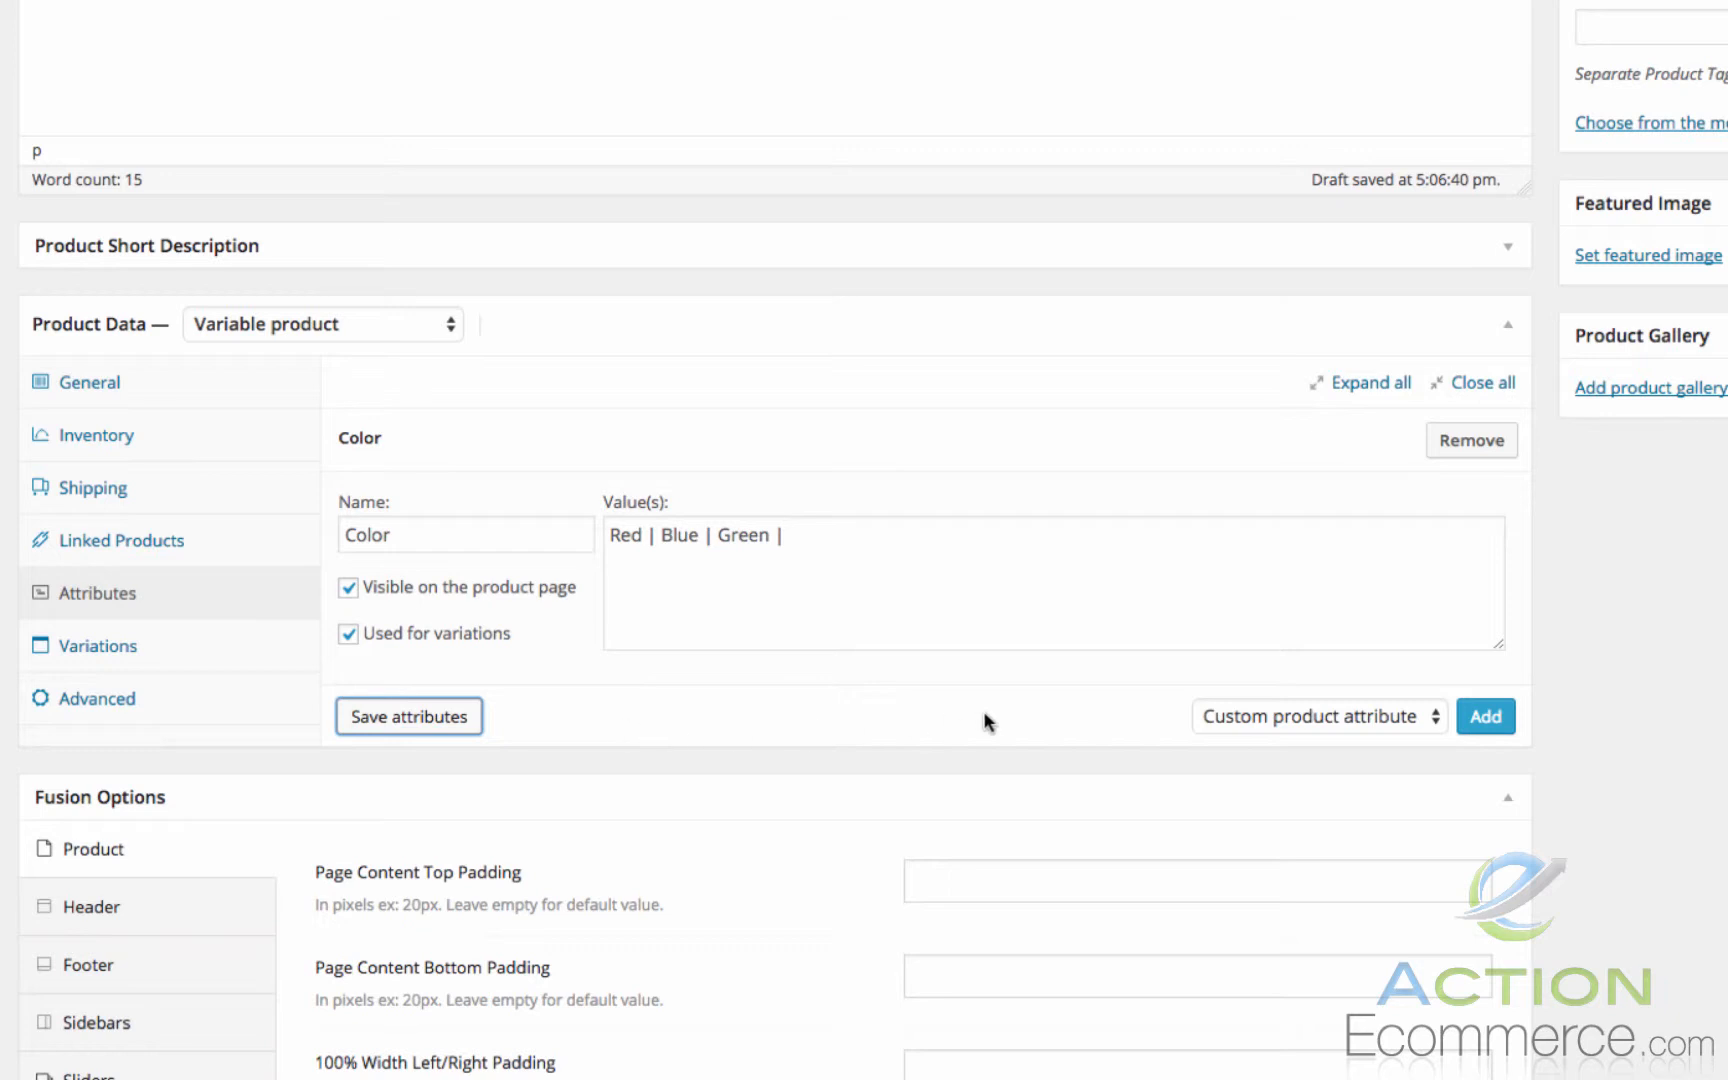
Step: Add a second custom attribute, Size, with the values "Small | Medium | Large |", enable it for variations and save the attributes
click(1485, 718)
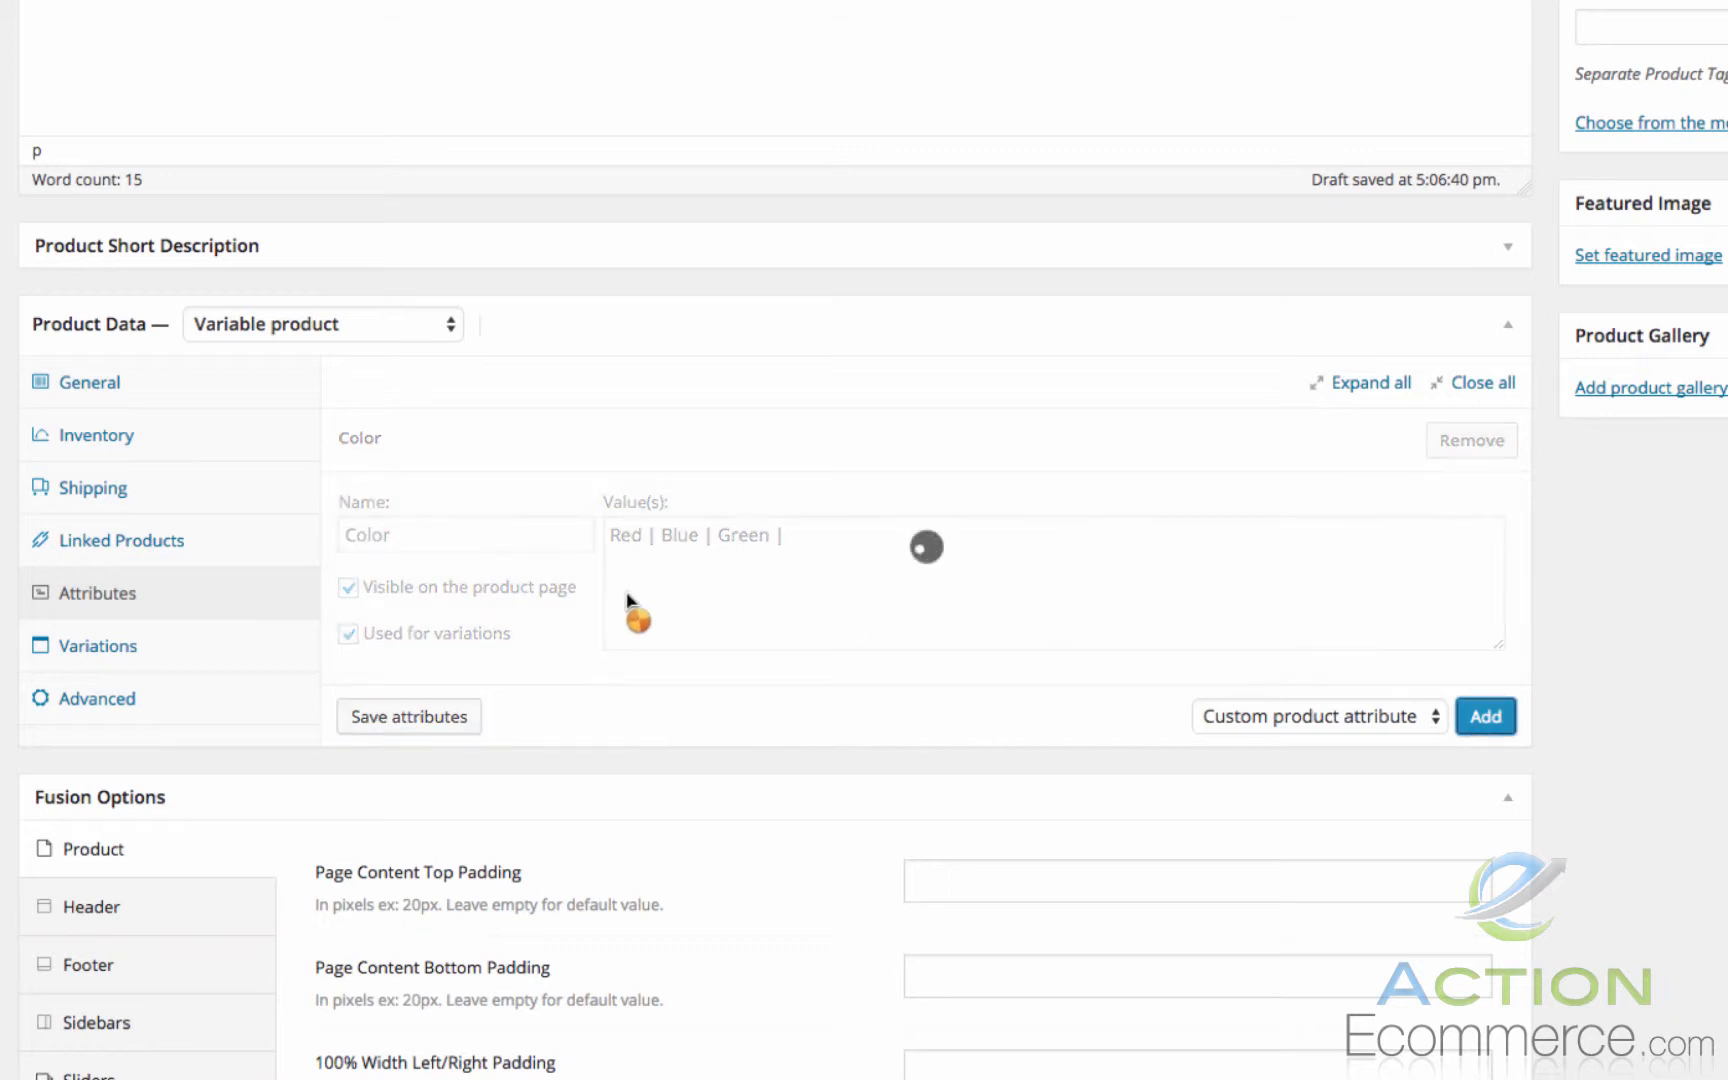
click(479, 806)
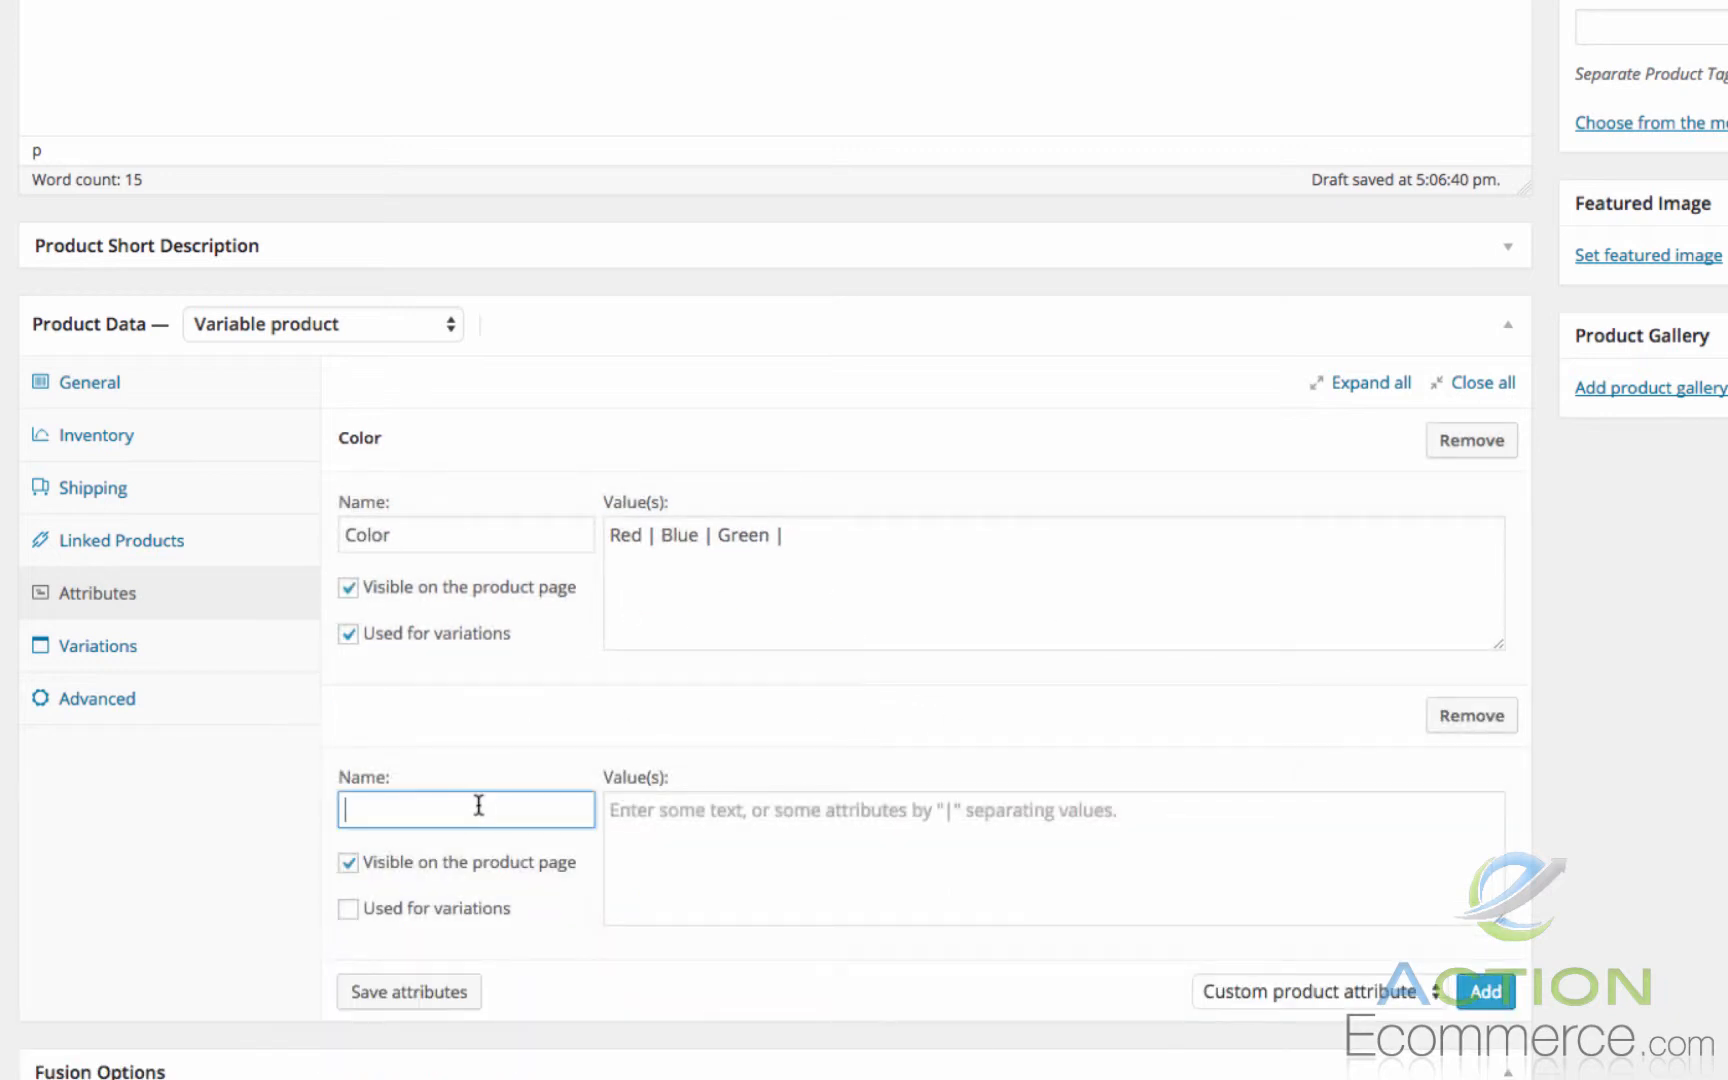
text(Size)
key(Tab)
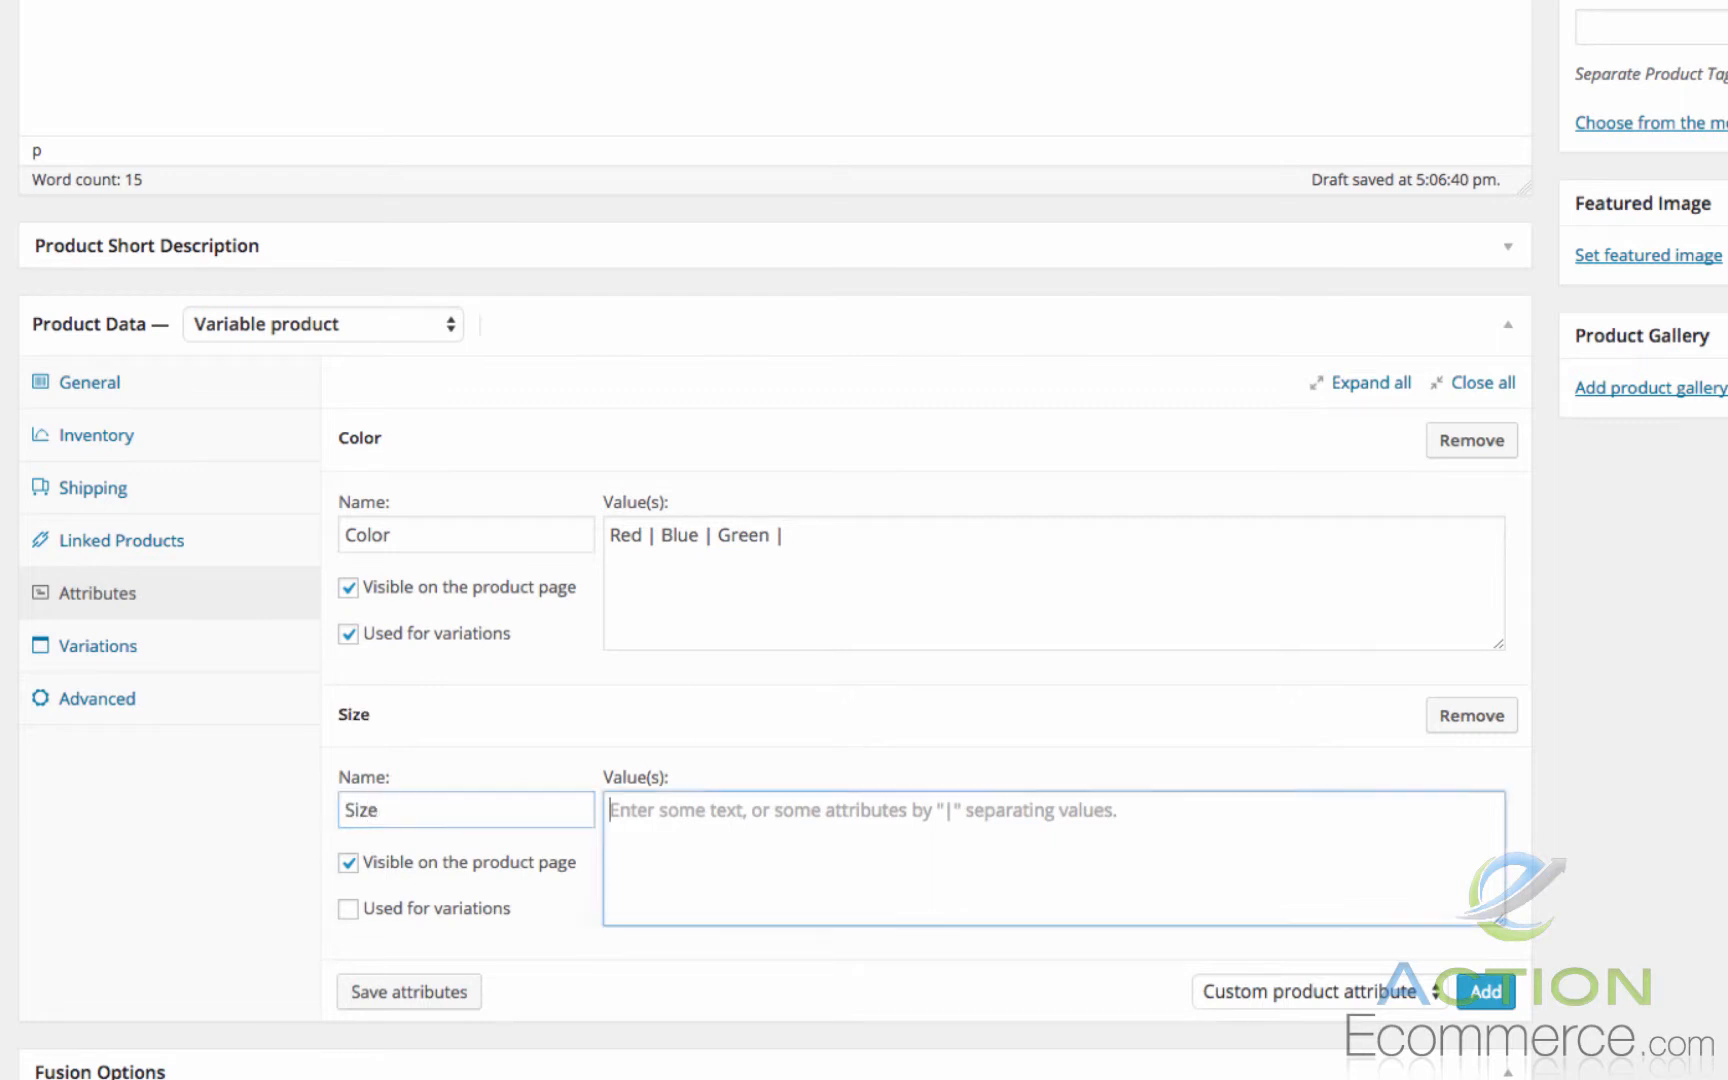
text(Smalll)
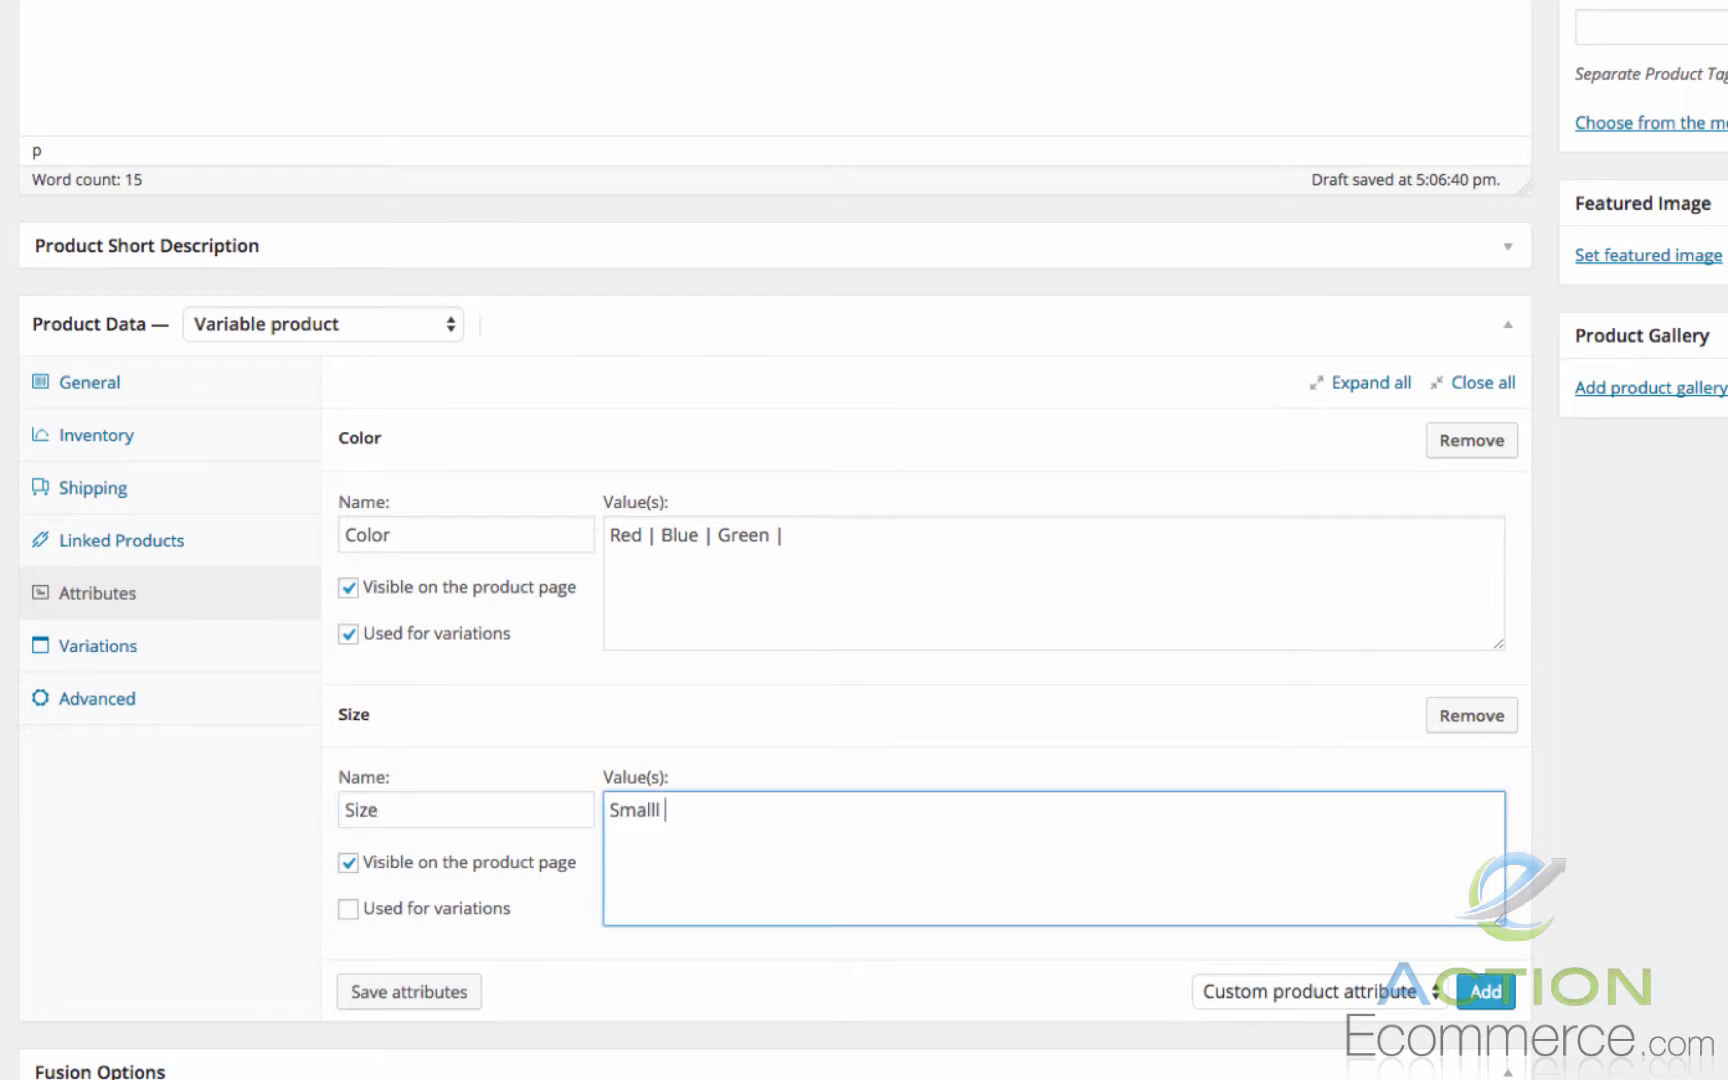
key(BackSpace)
text(| Mediu)
text(m })
text(| Large)
text( |)
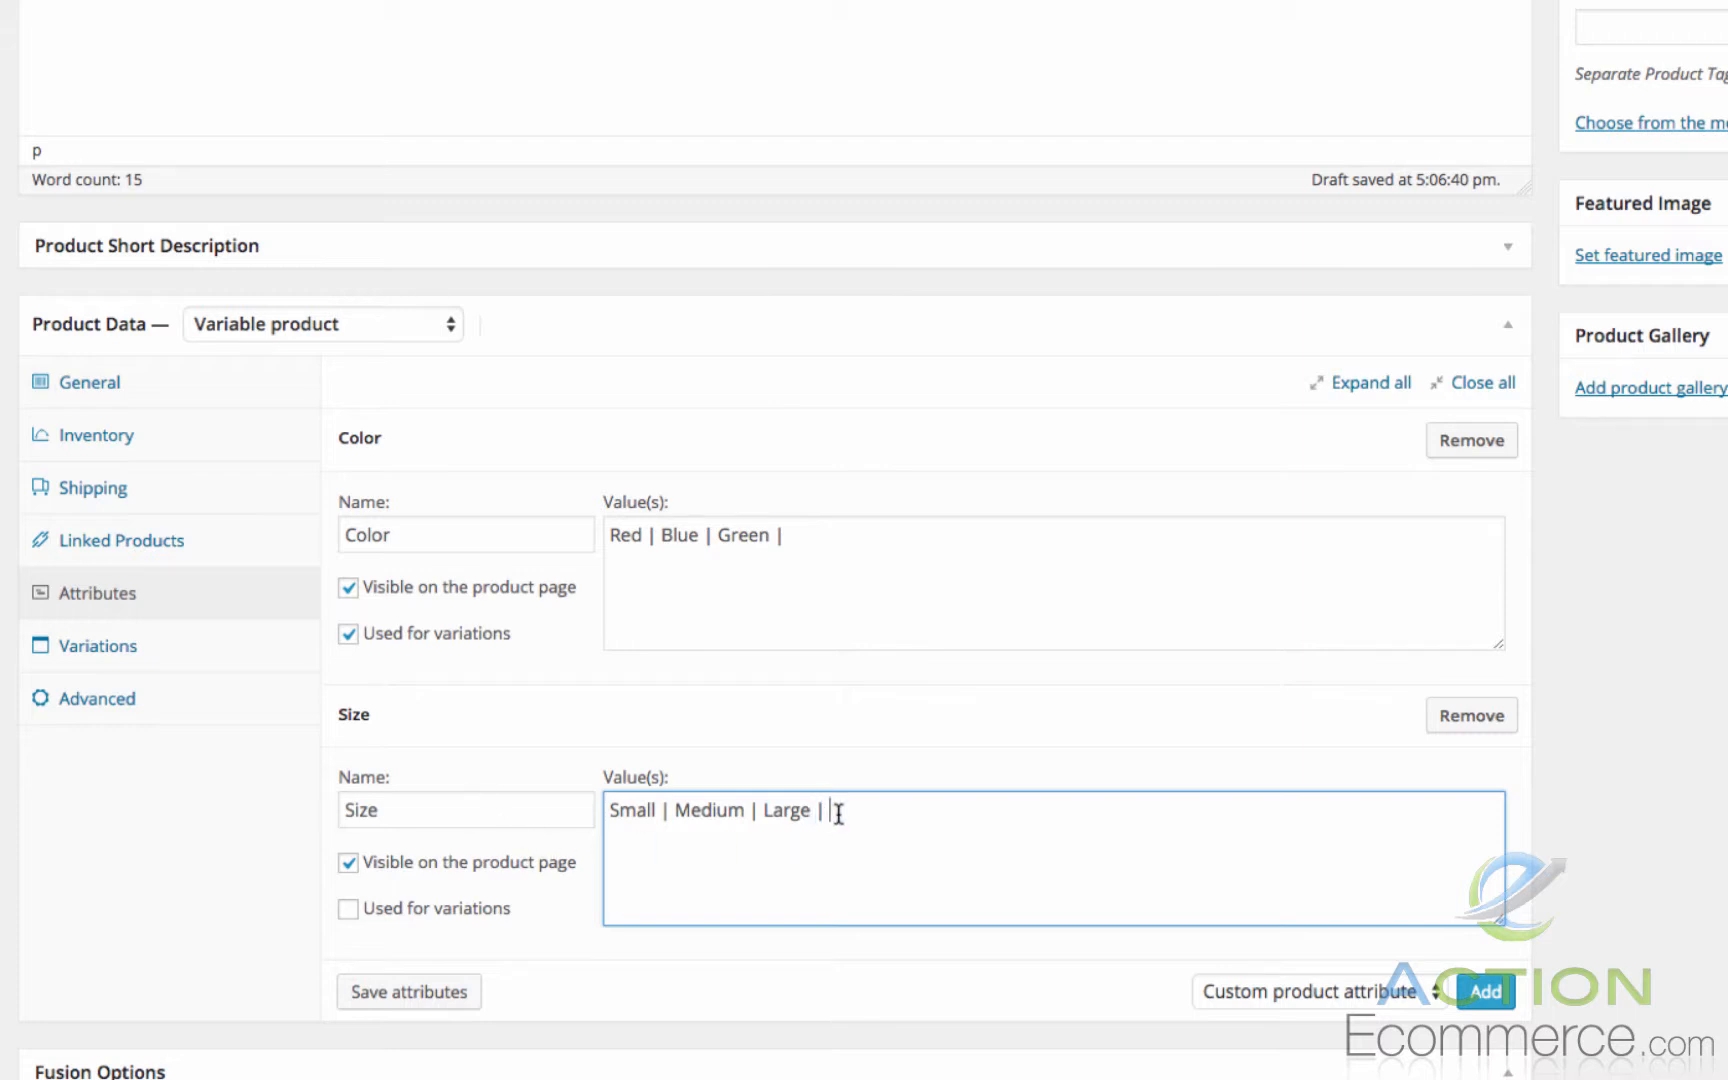
click(380, 912)
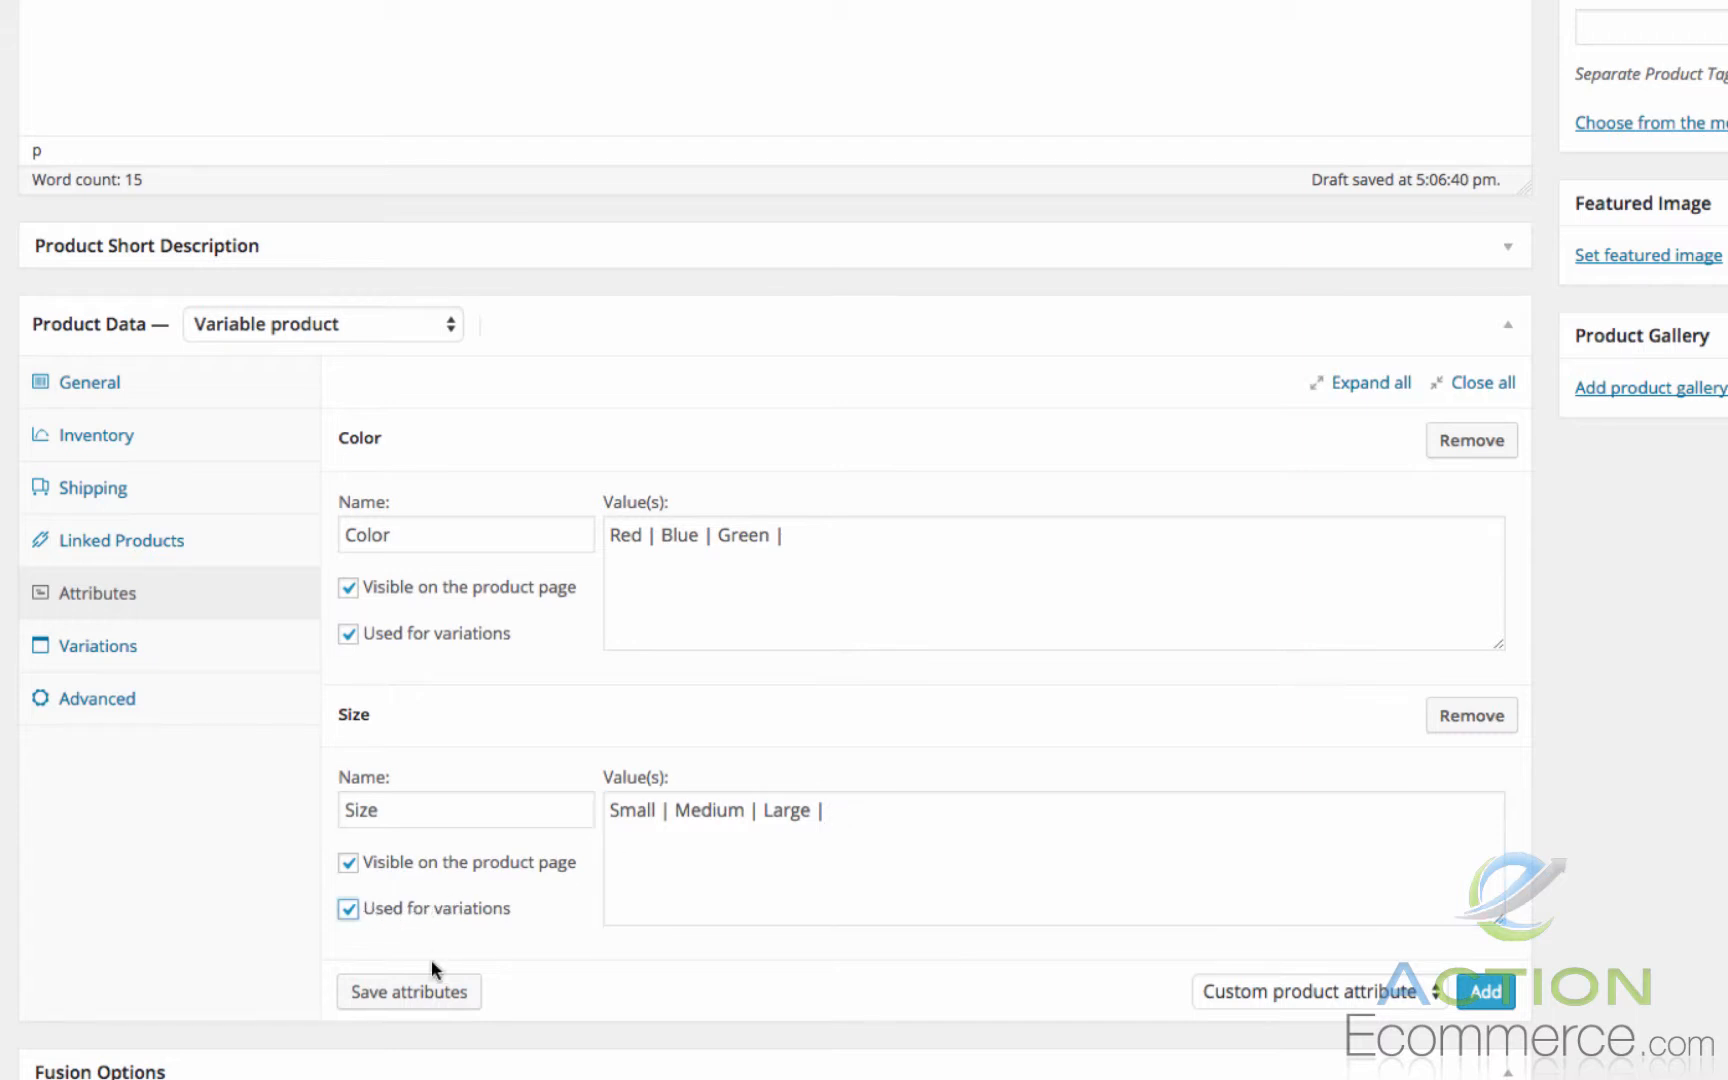
click(428, 990)
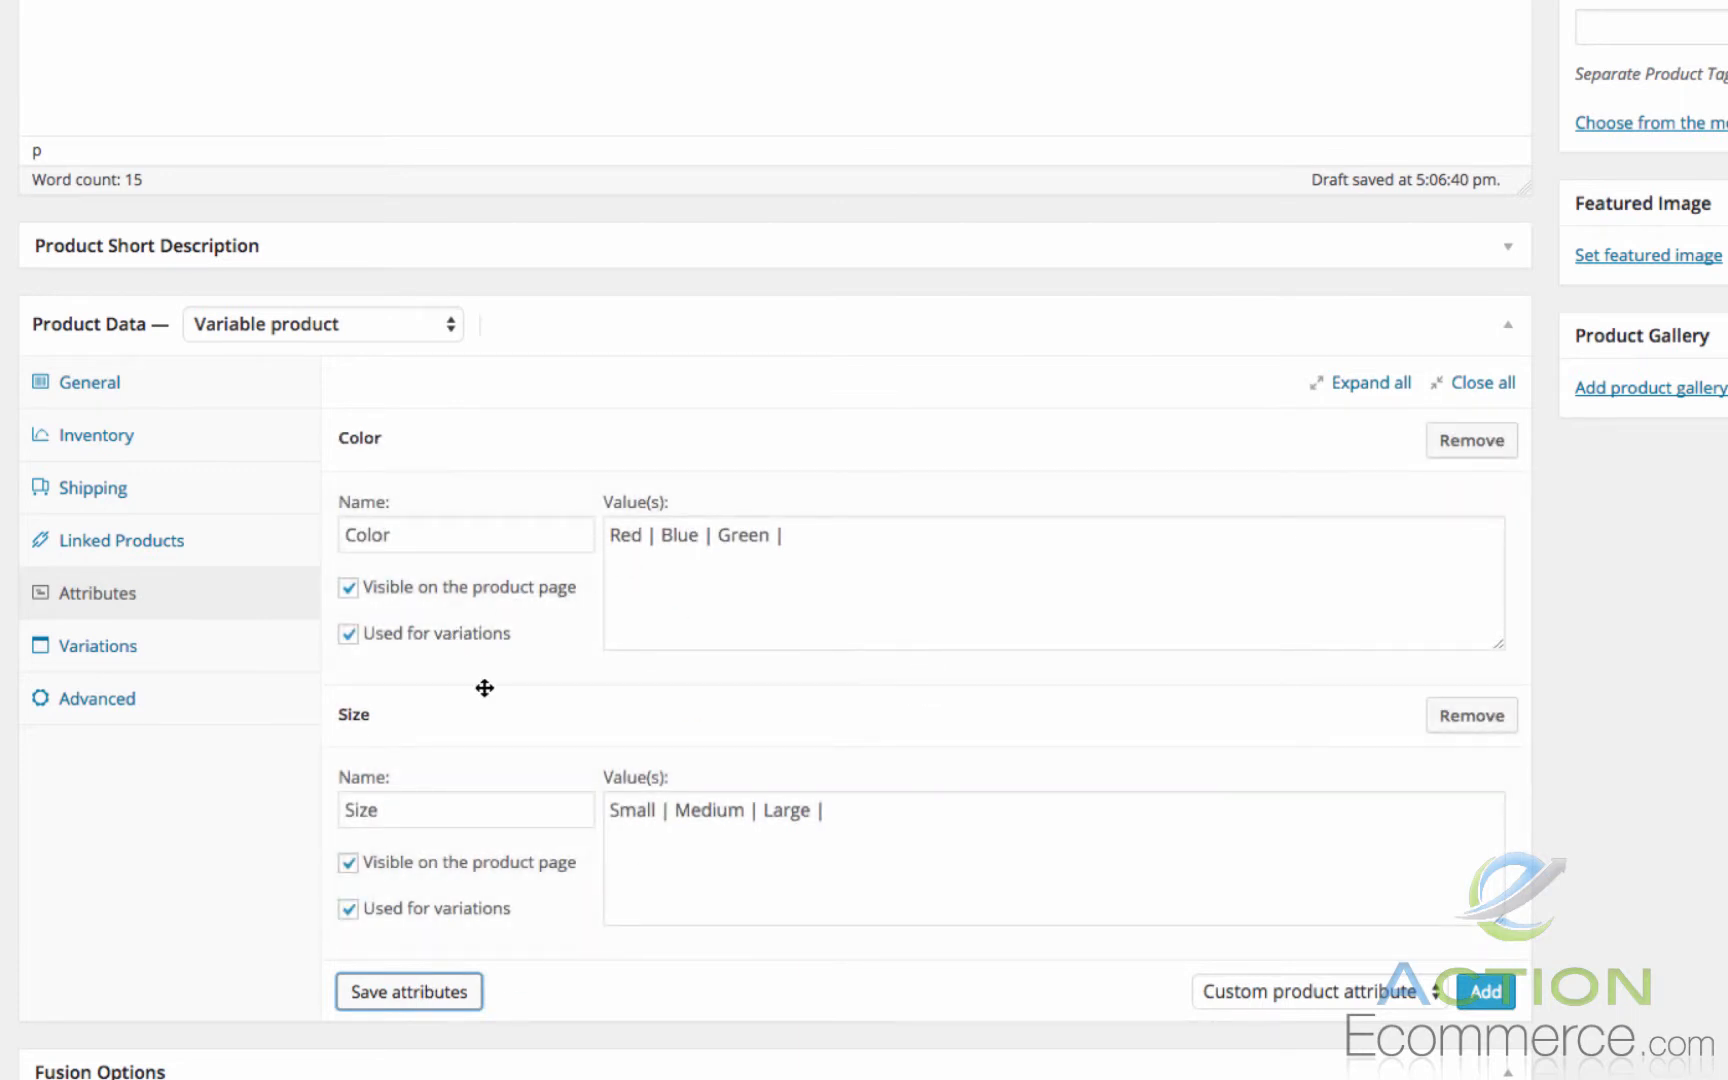
Step: Add a product variation for the color Red and Any Size
click(218, 650)
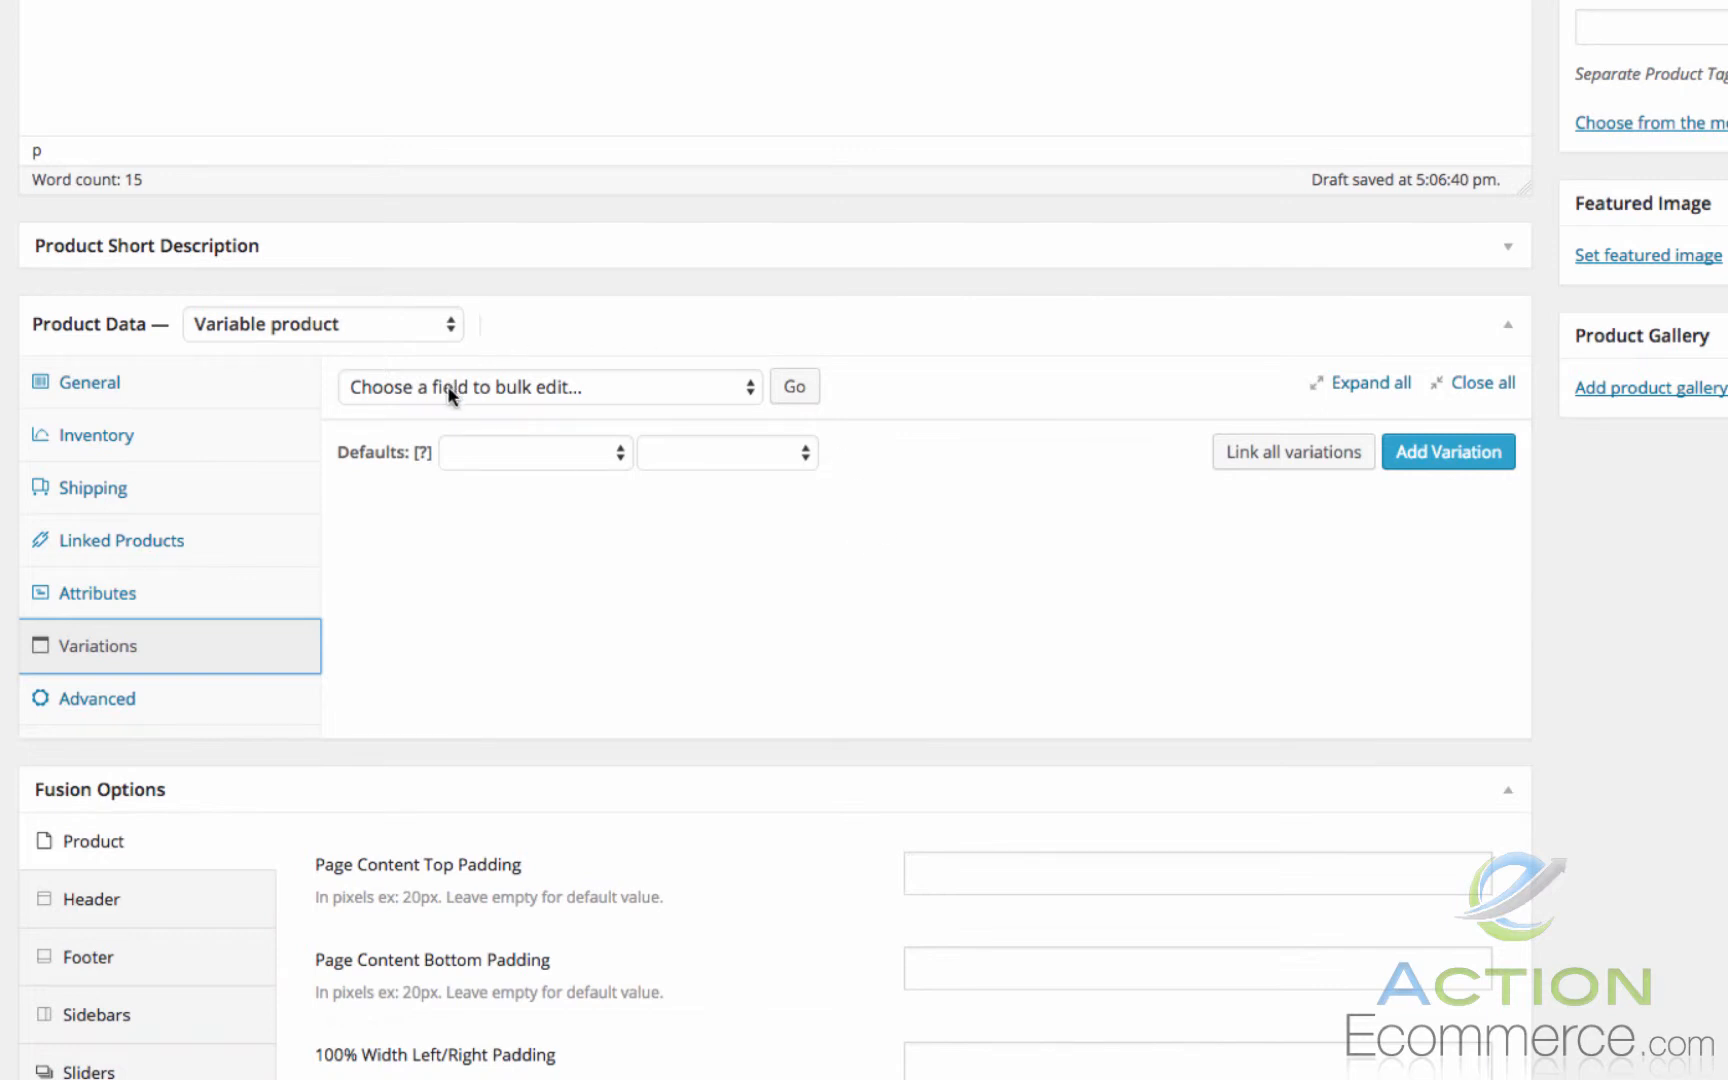
click(1488, 470)
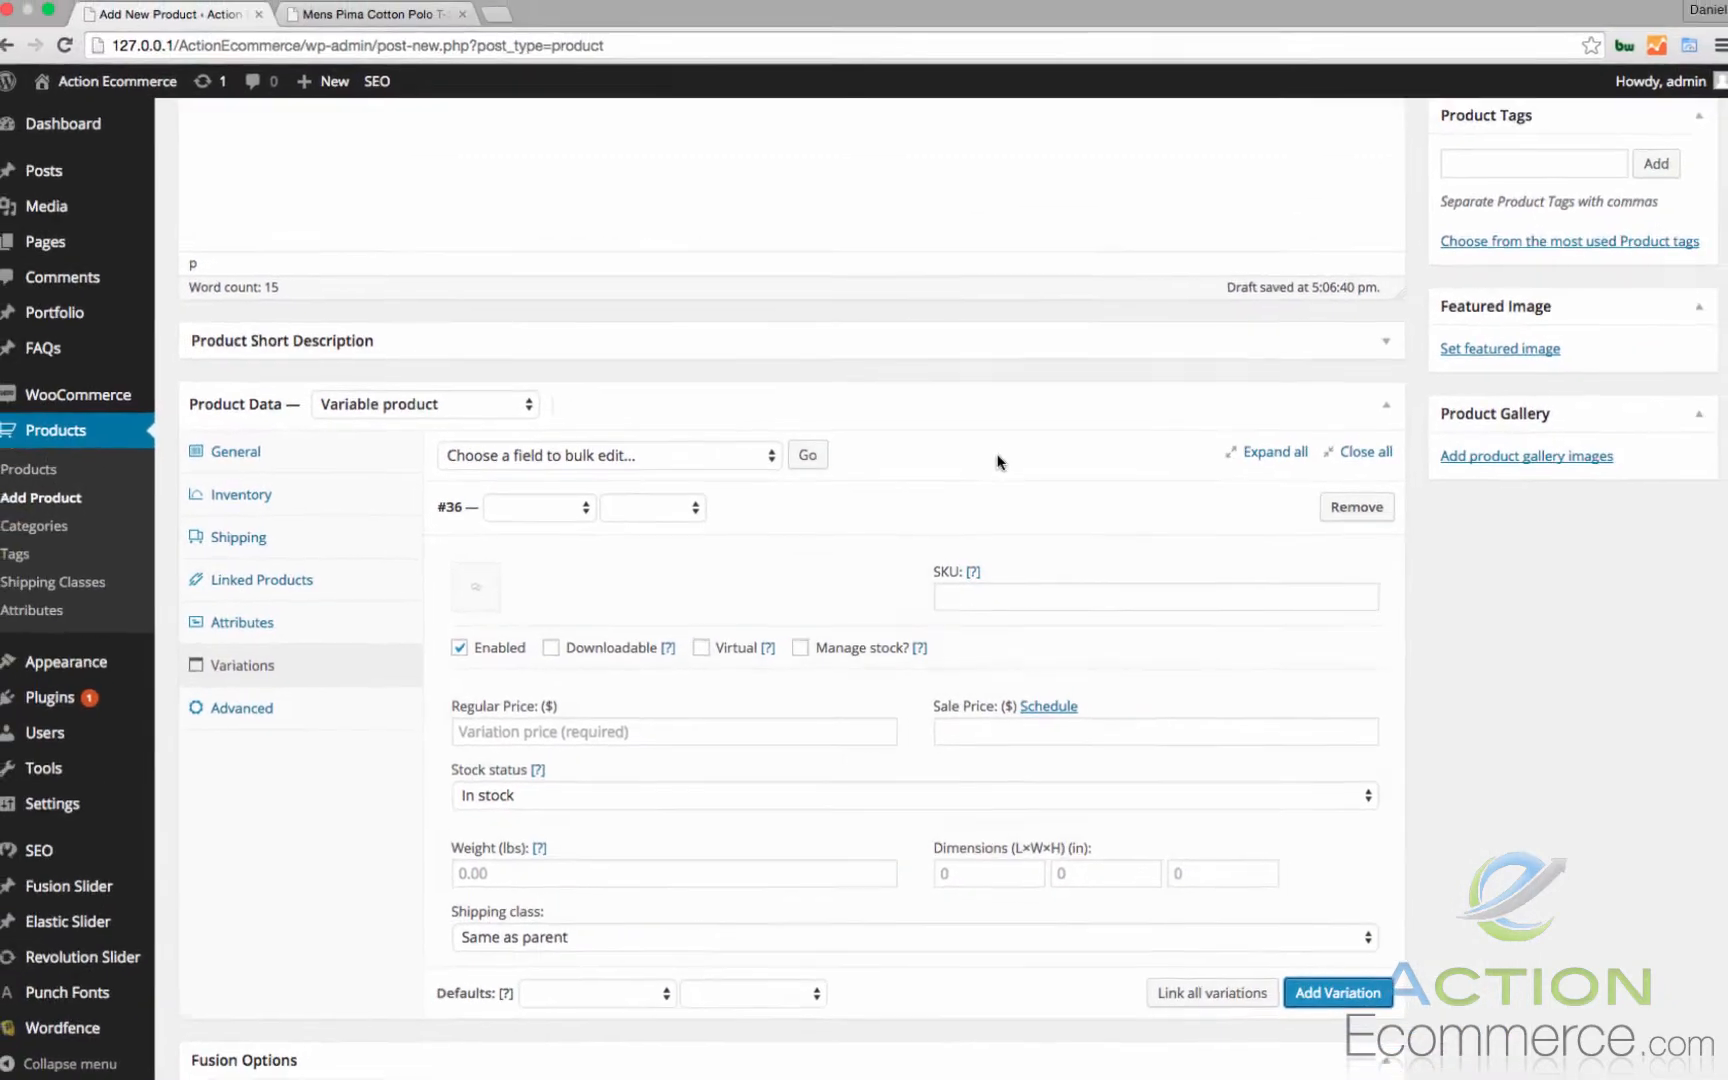
click(1018, 564)
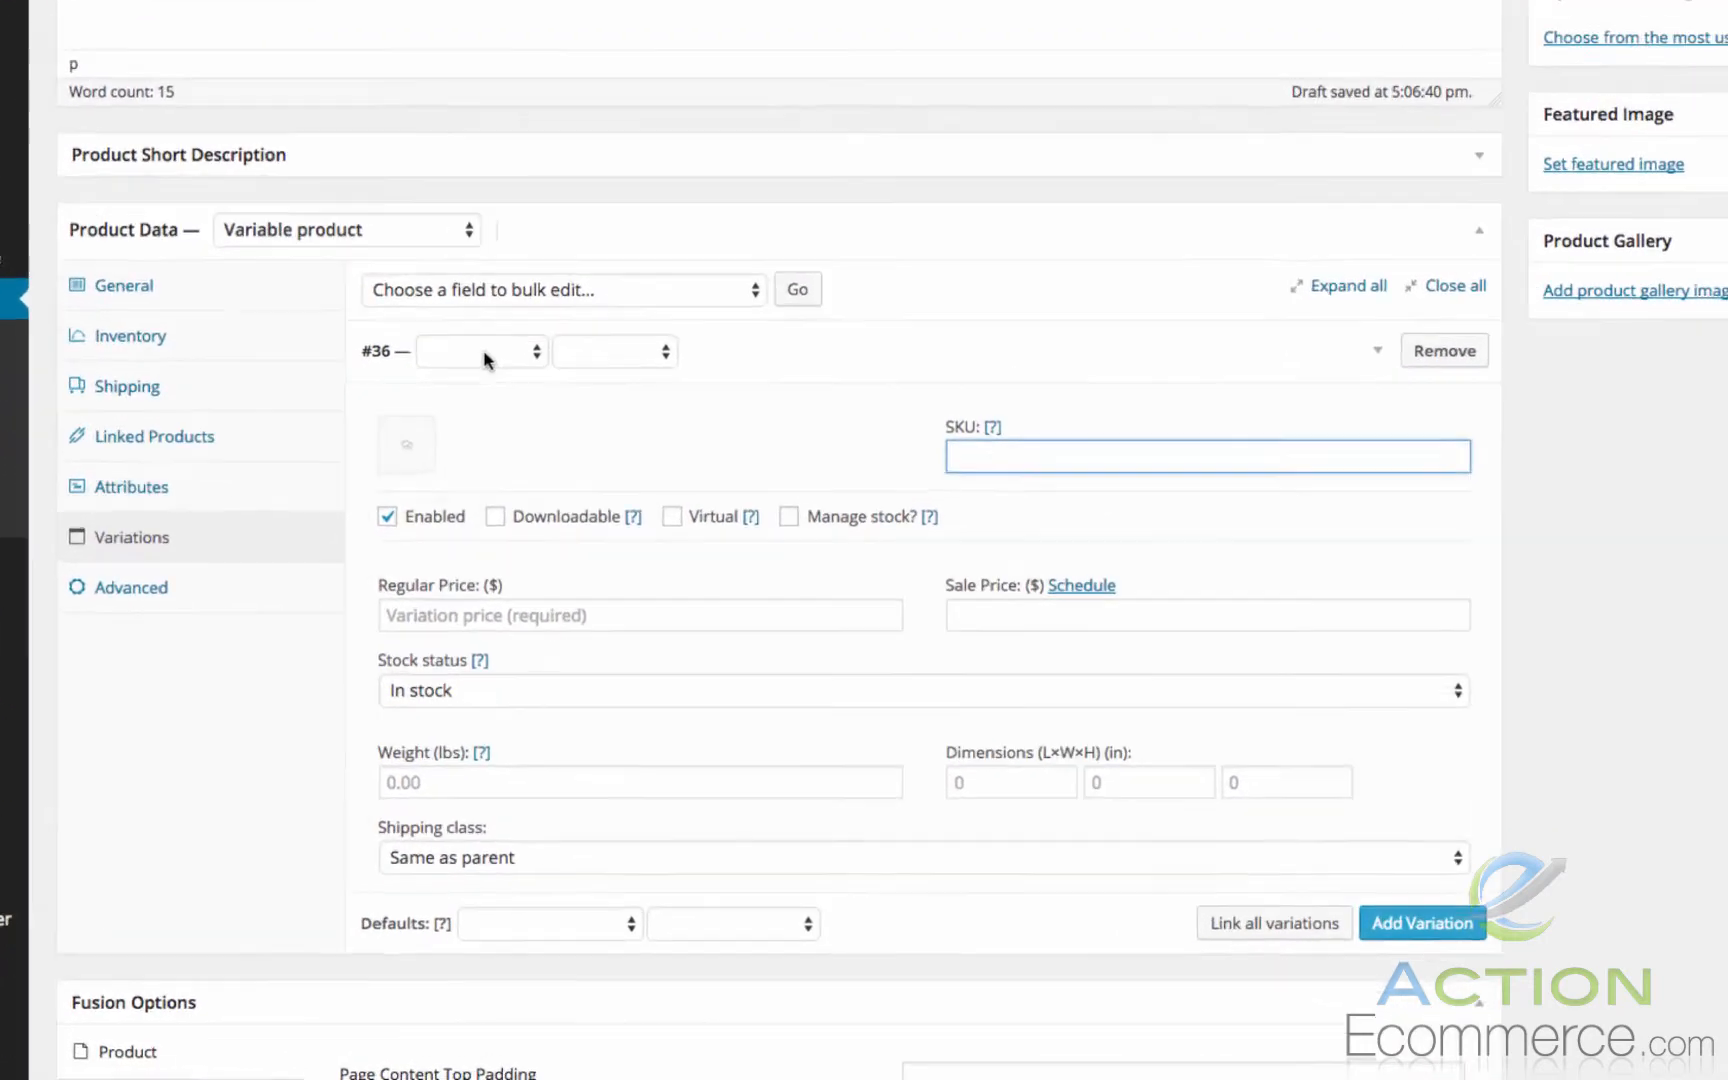
click(545, 471)
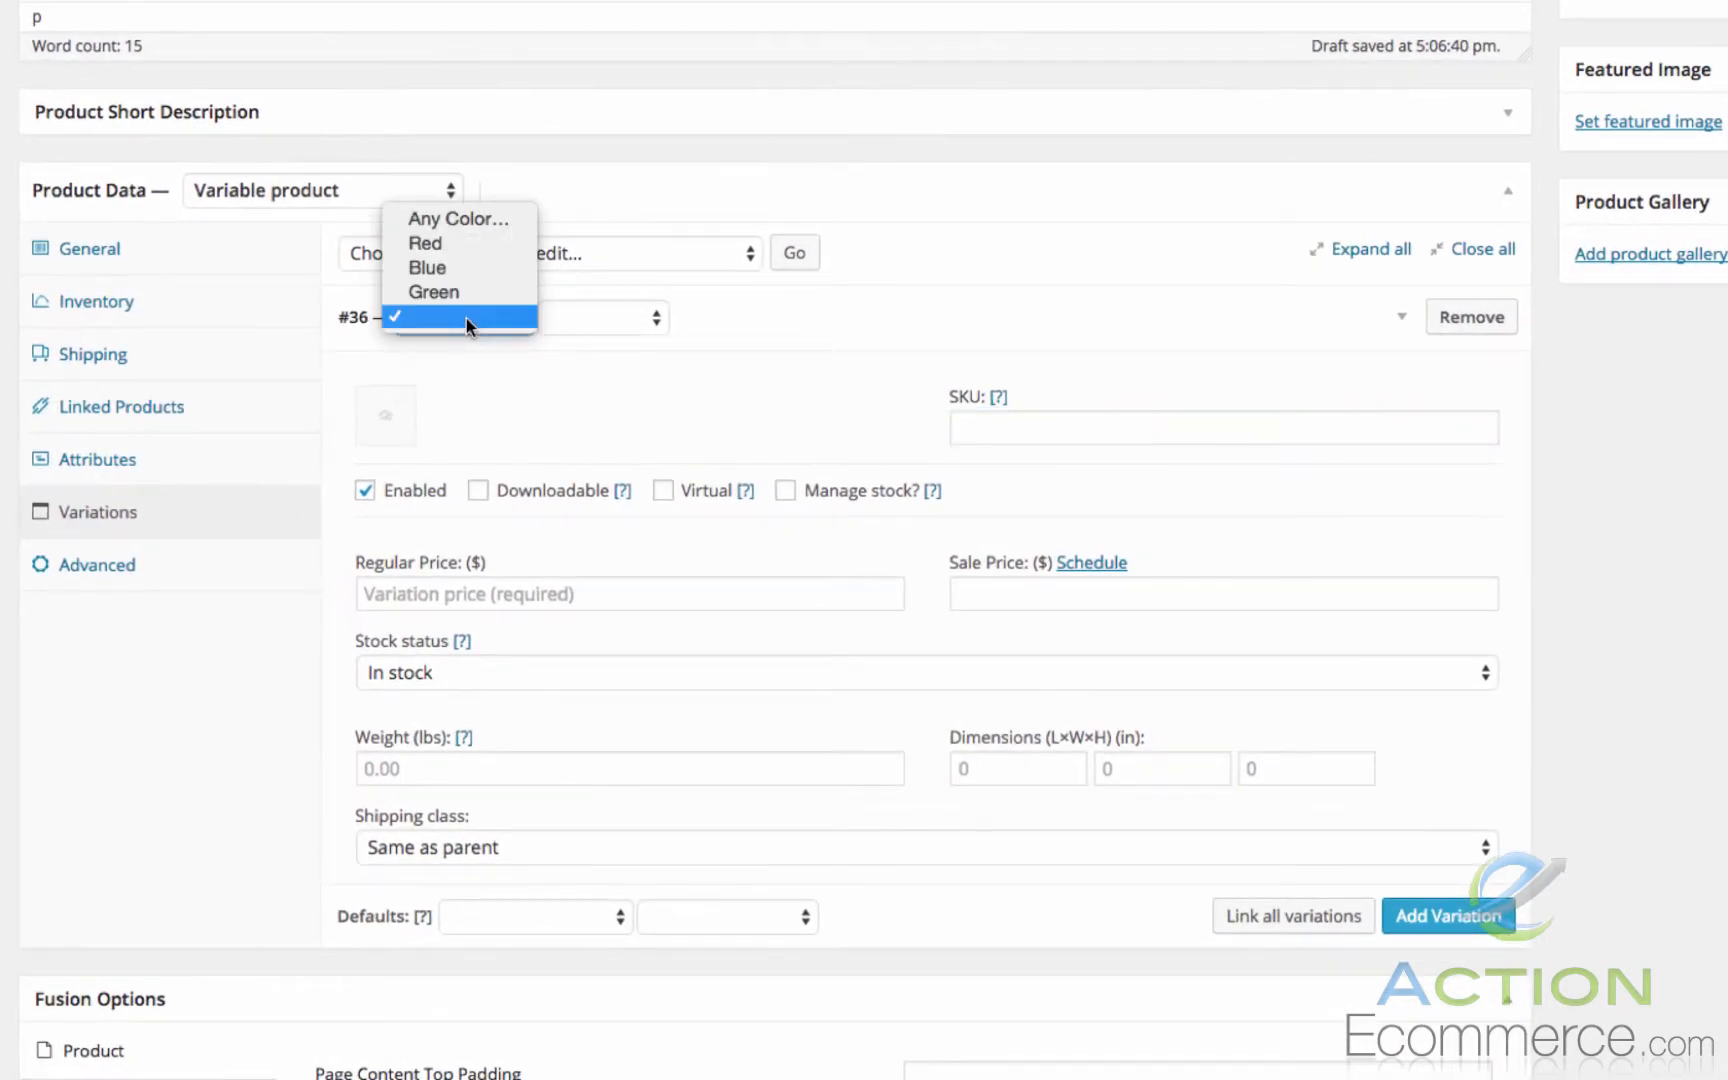
click(452, 246)
click(582, 318)
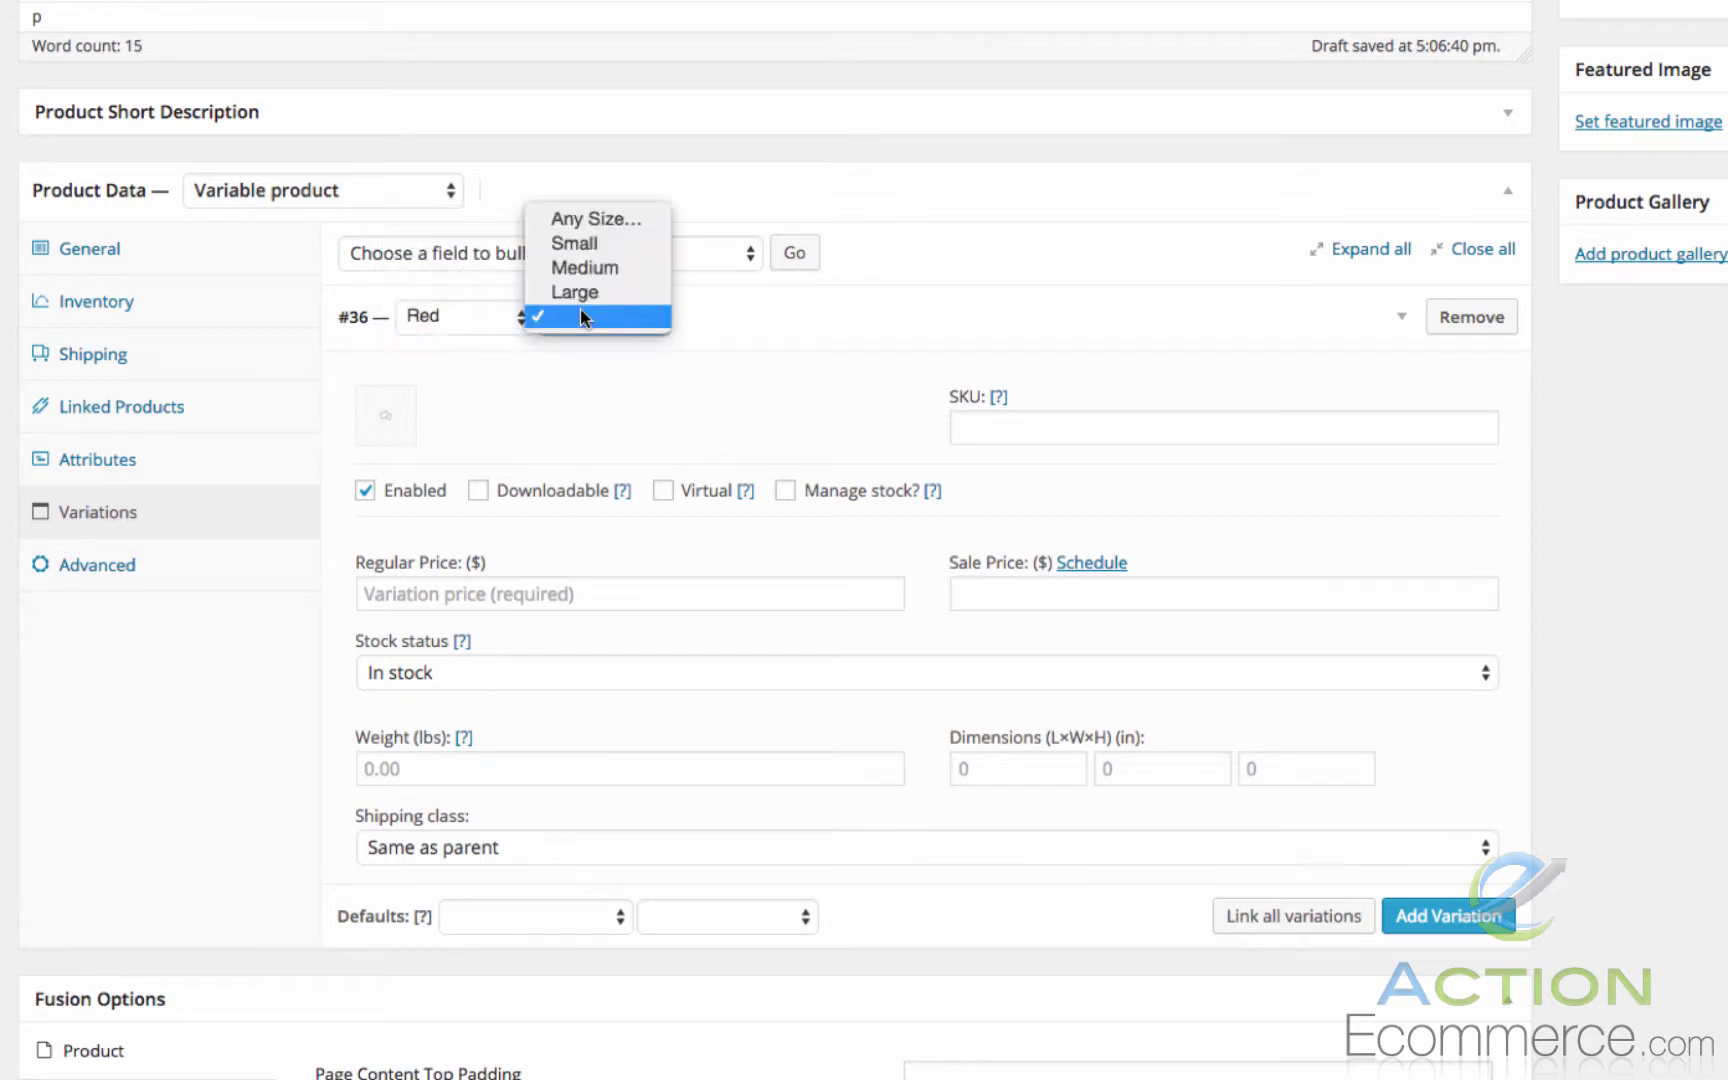
click(602, 221)
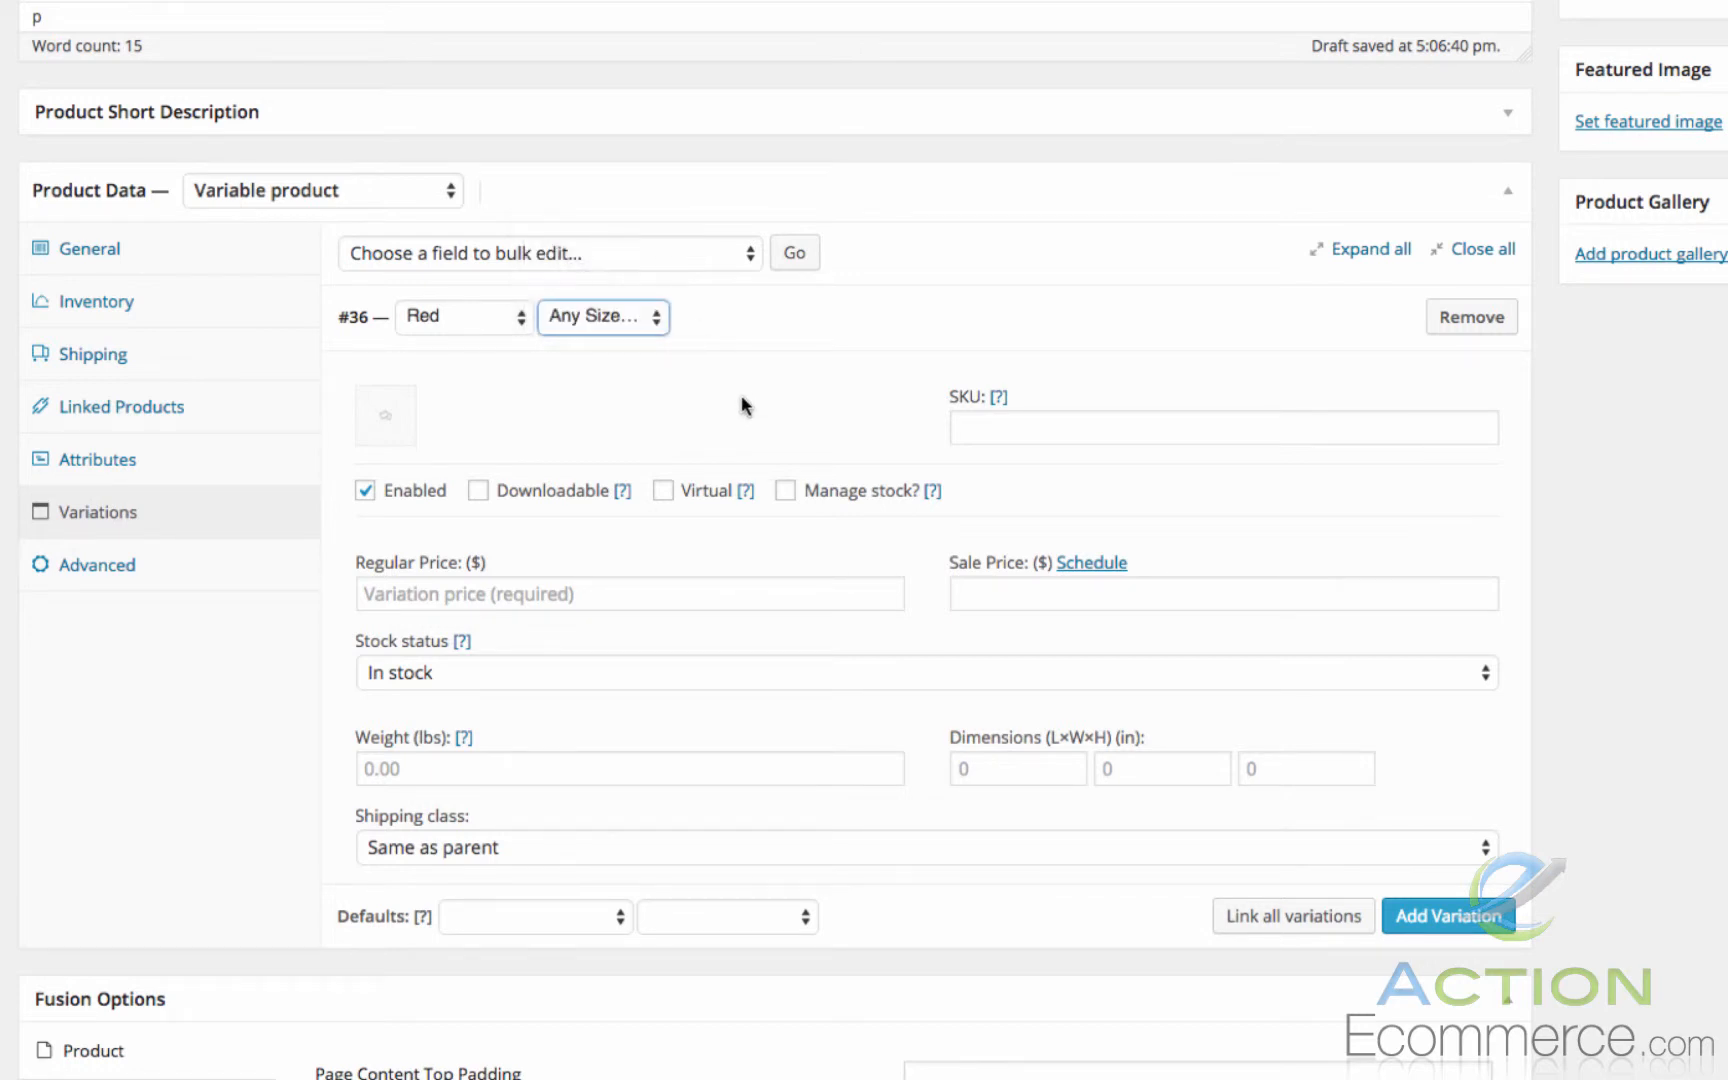
Step: Set the Red variation's SKU to 1001-Red-Polo and its regular price to 19.95
click(1057, 428)
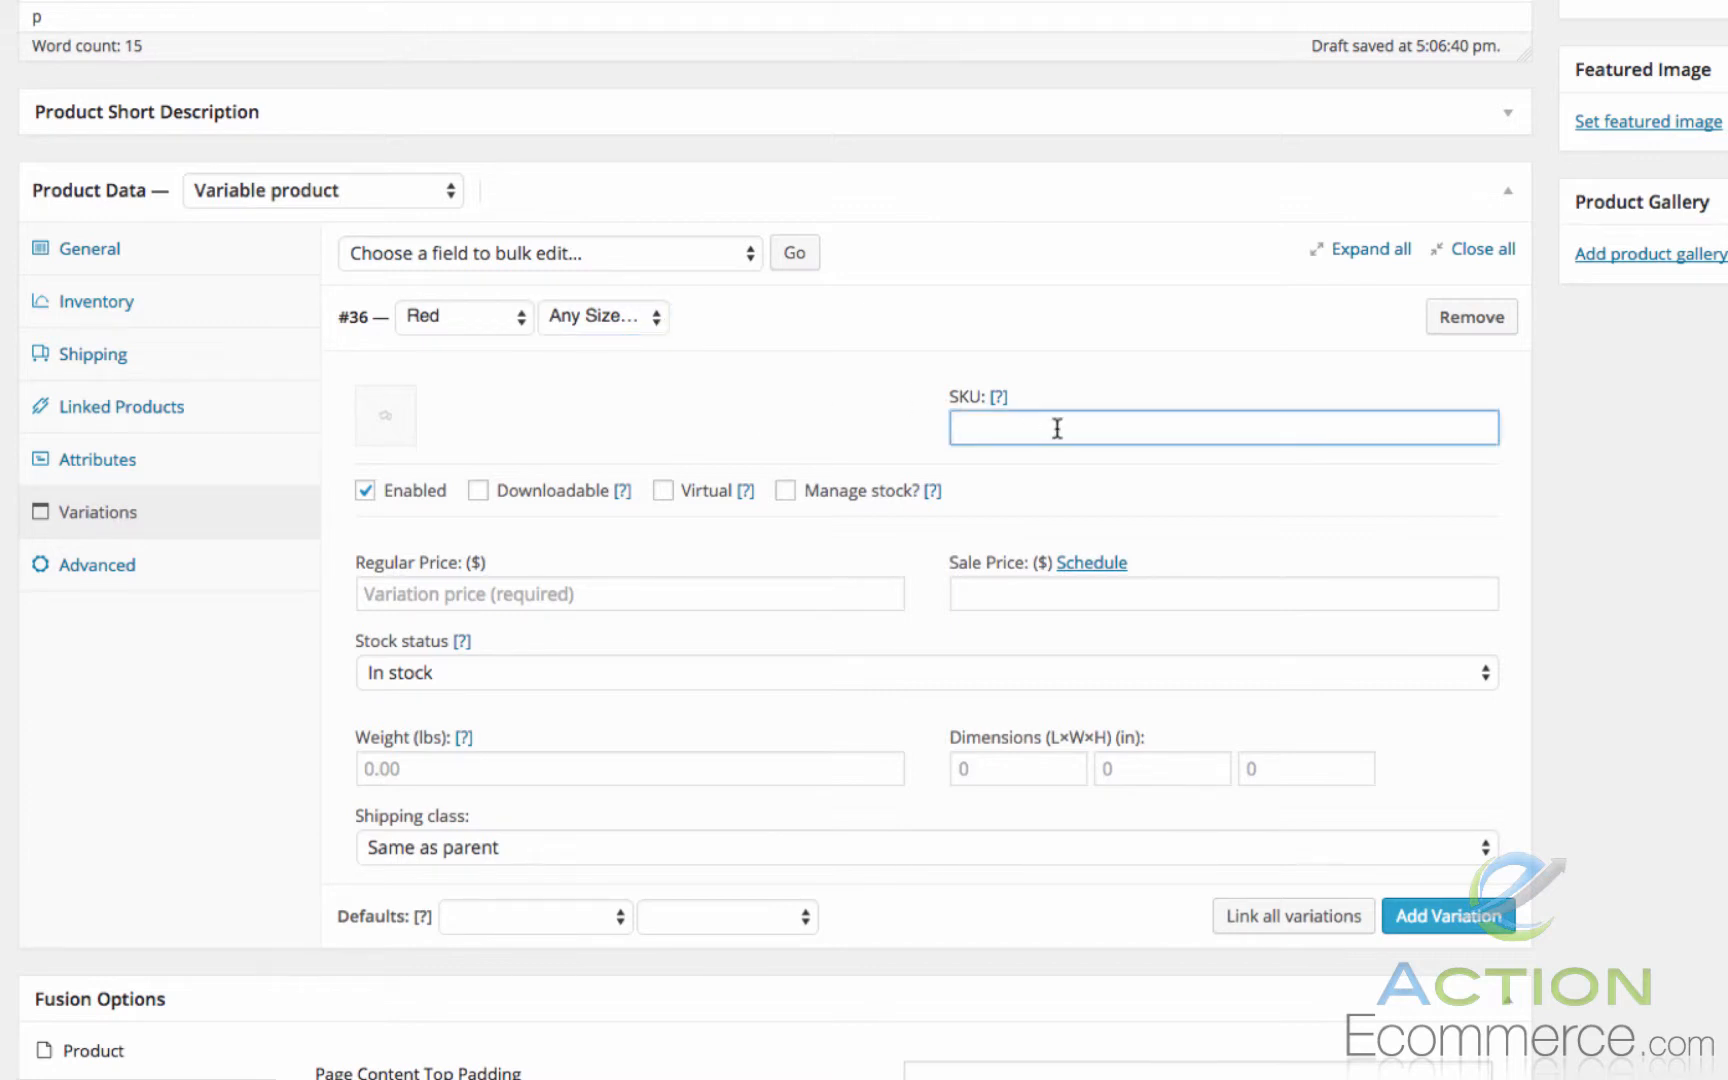
text(1001-Red-Polo)
click(782, 585)
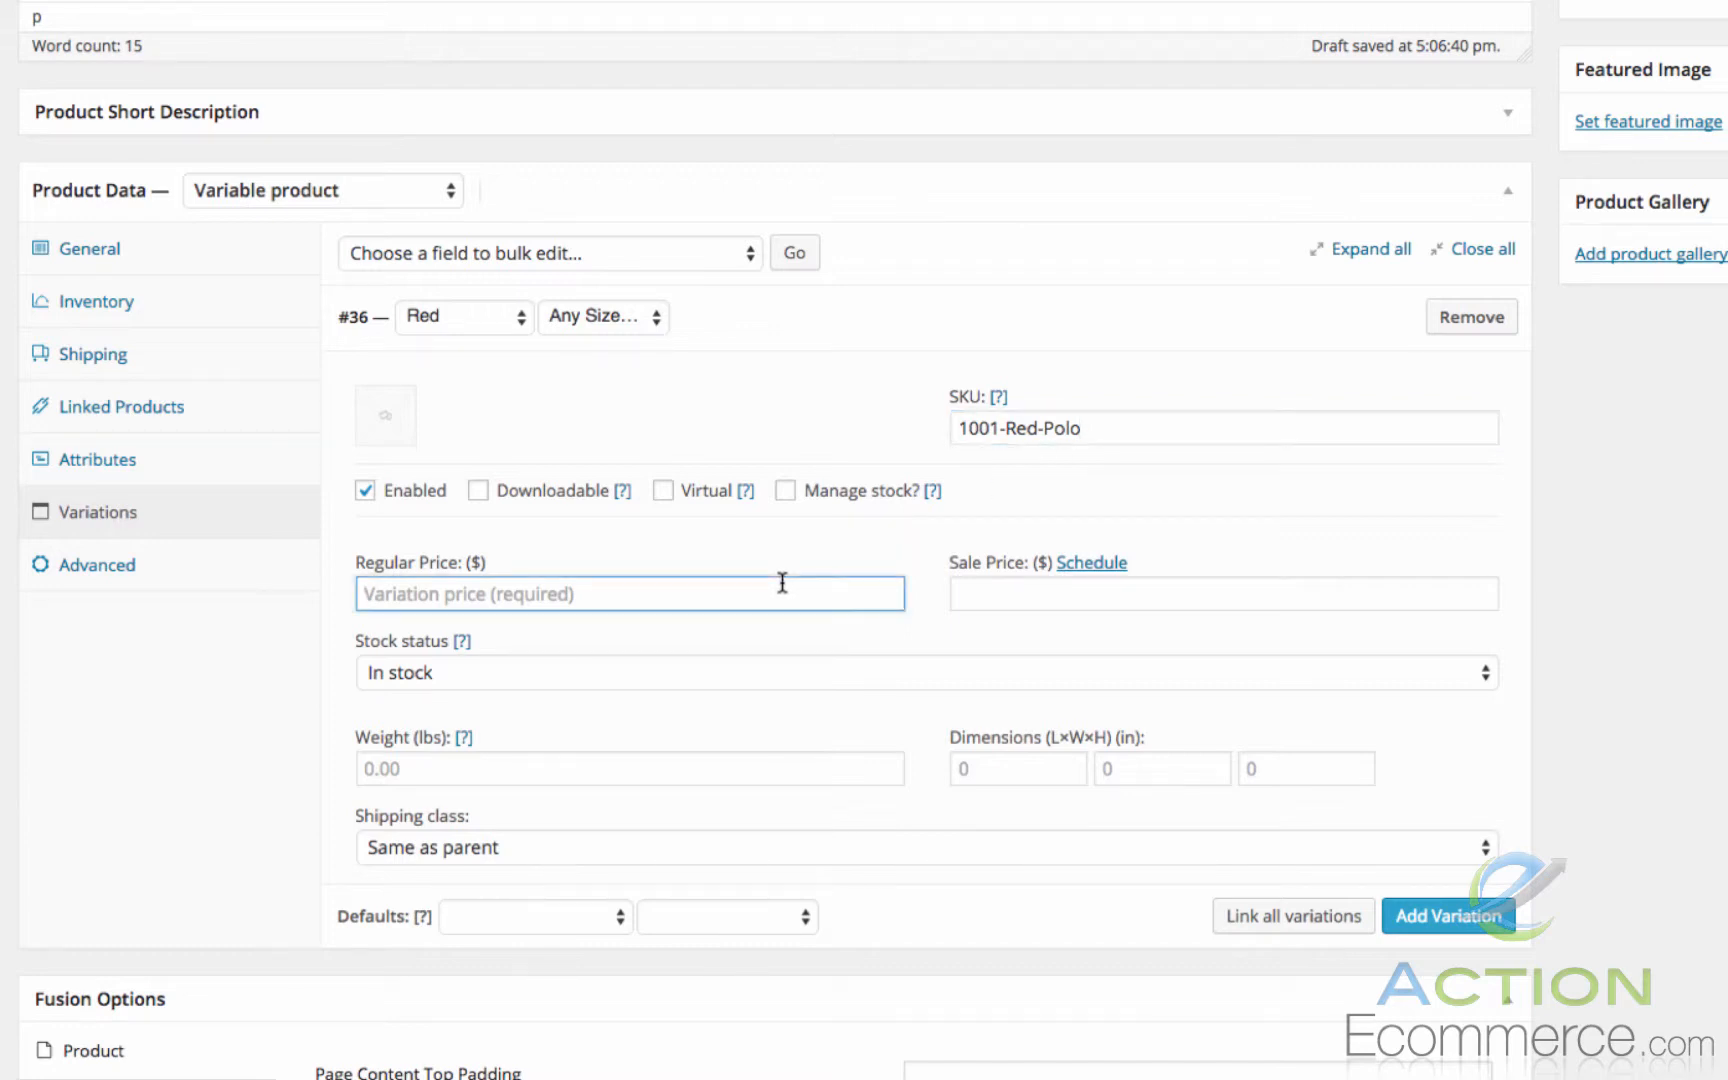
text(19.95)
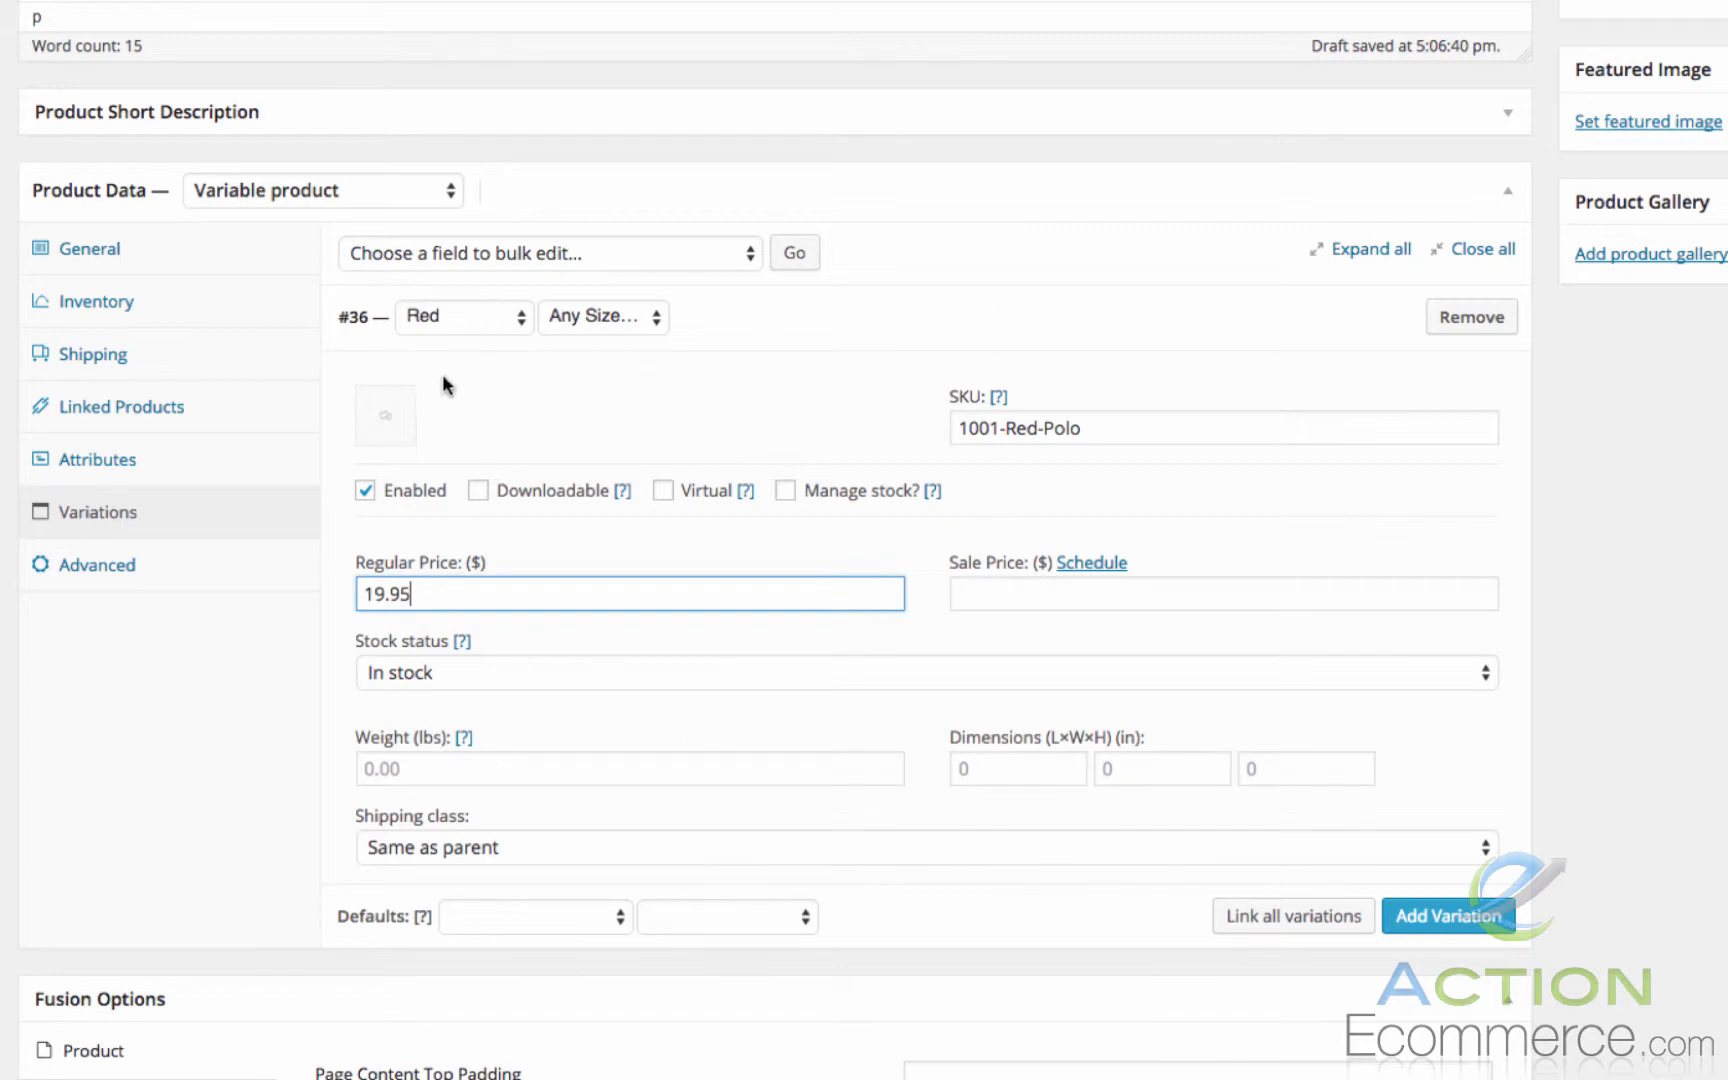
Step: Assign the media library image Jerzees-Cotton-Shirt-Red-1.jpg to the Red variation
click(386, 412)
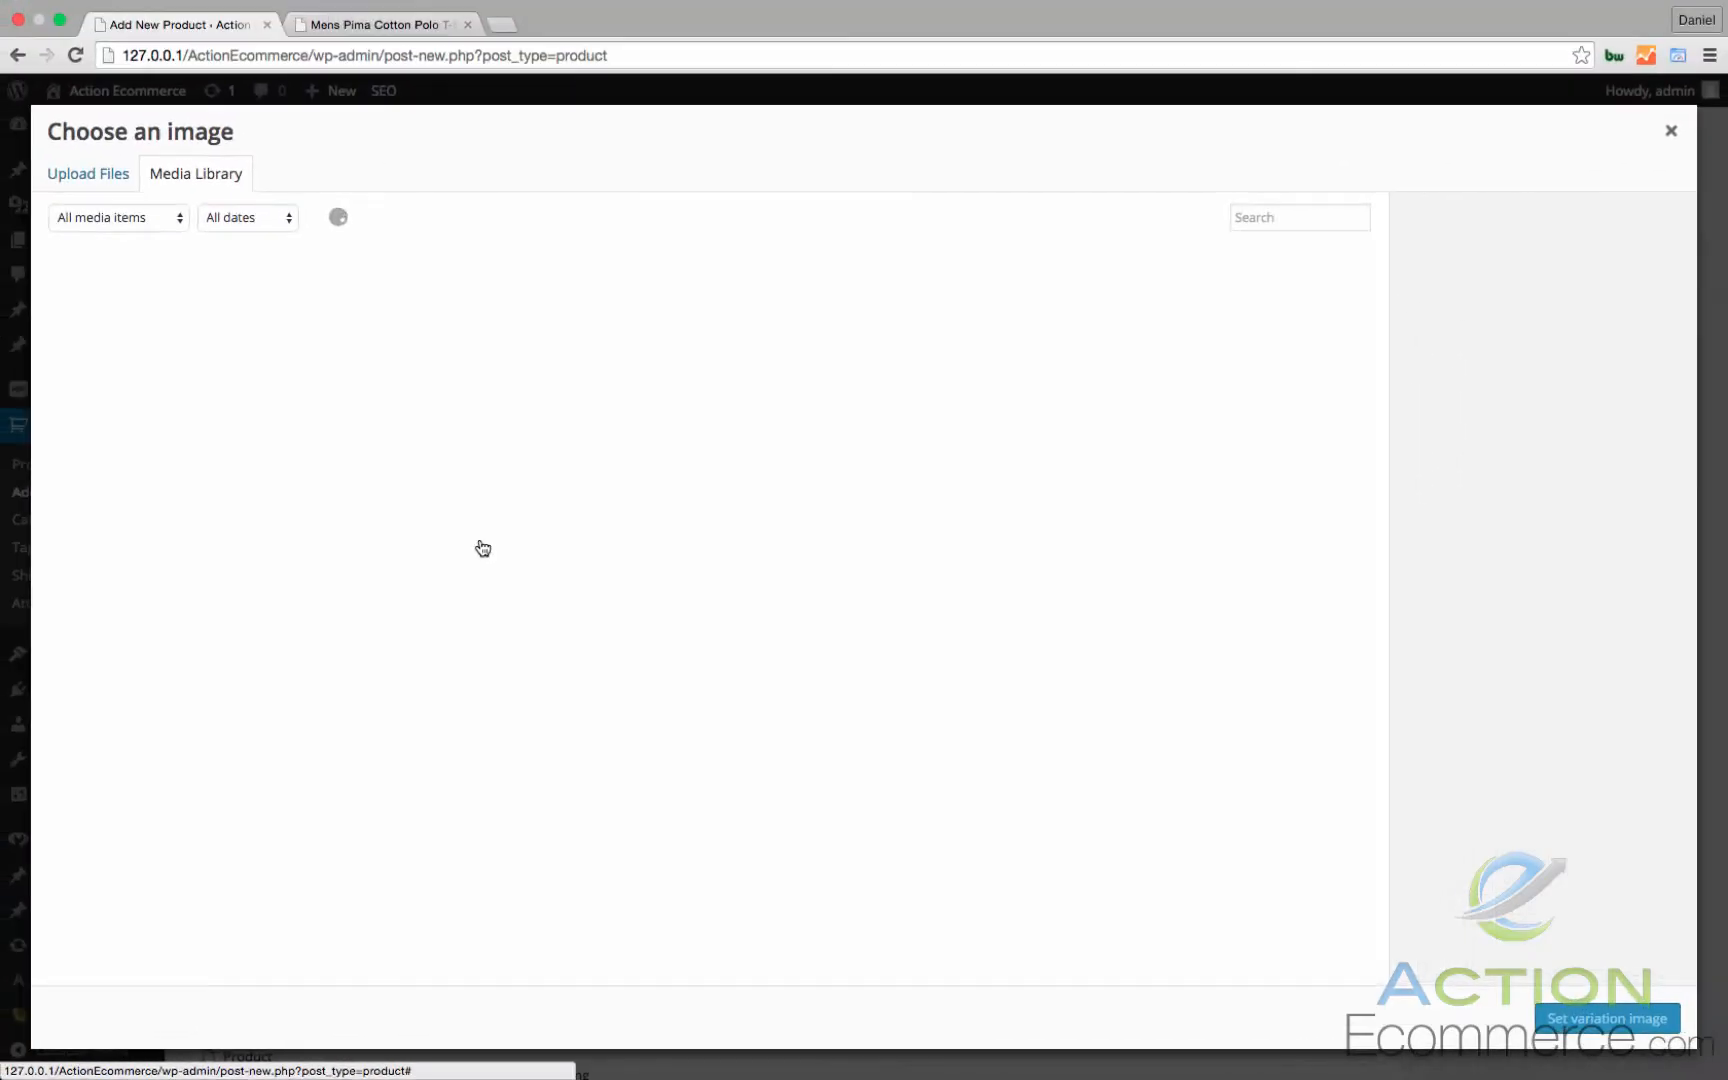
click(236, 289)
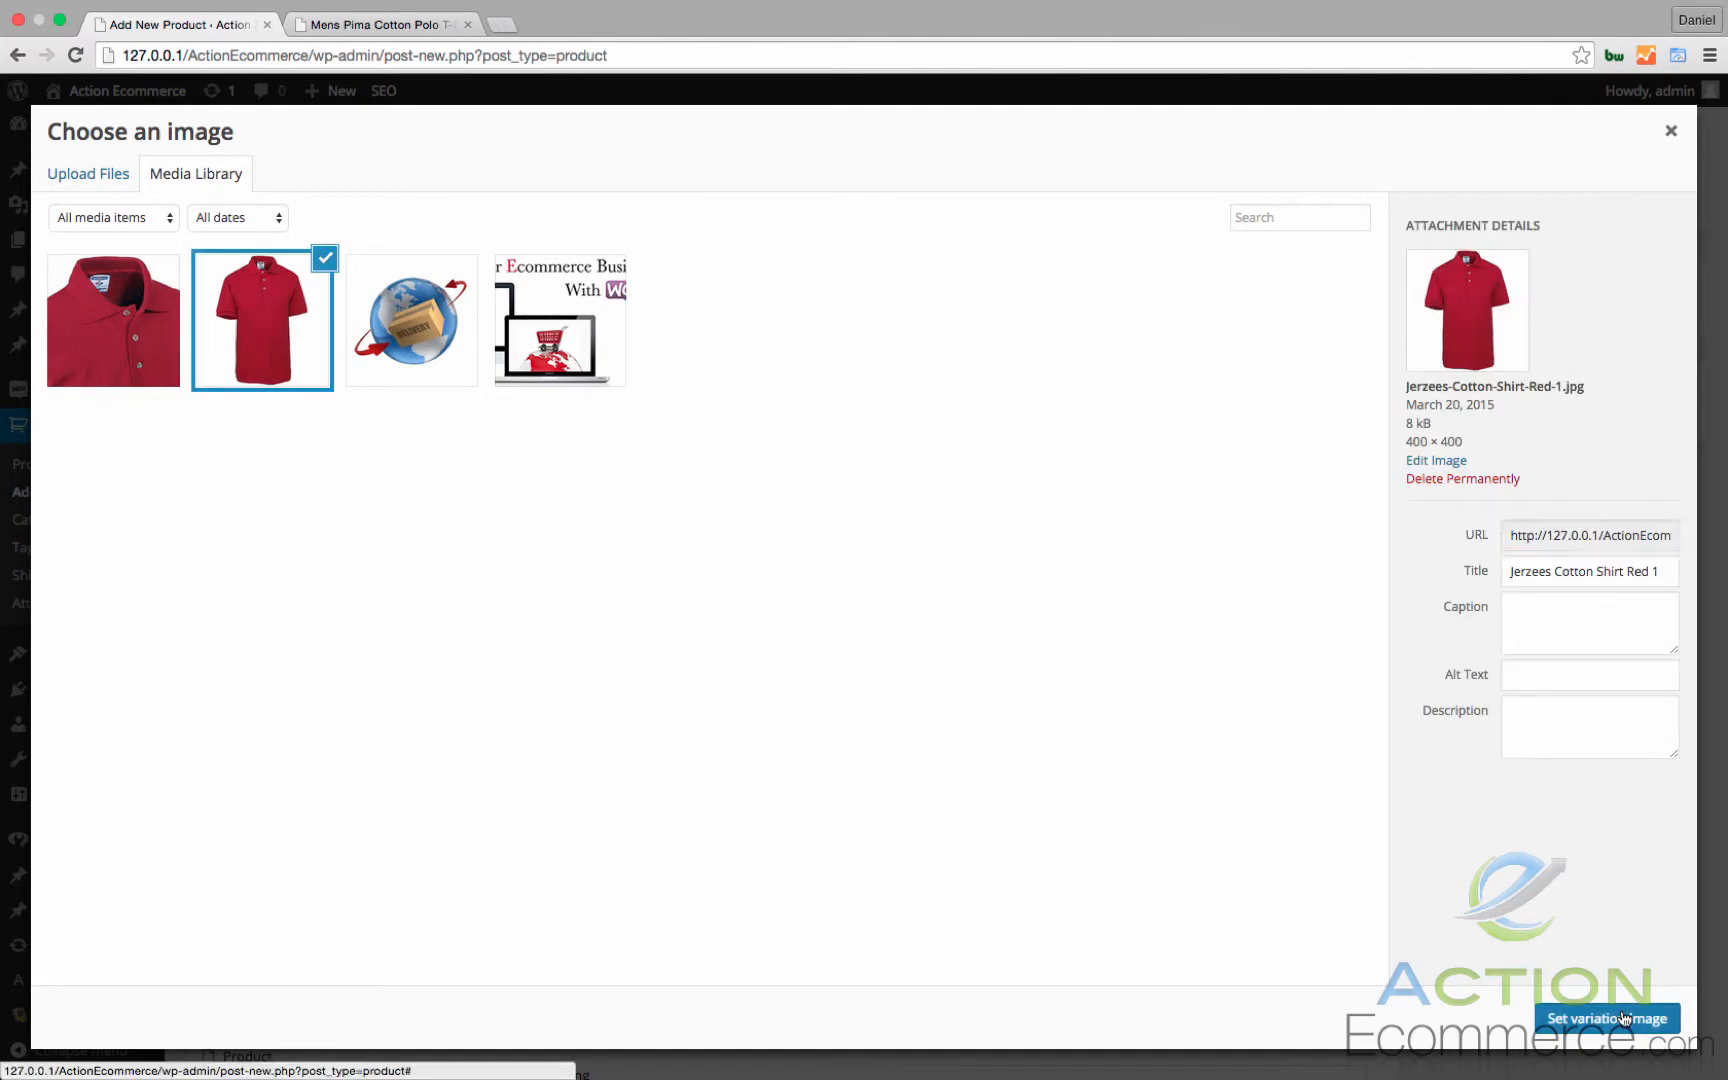
click(1607, 1018)
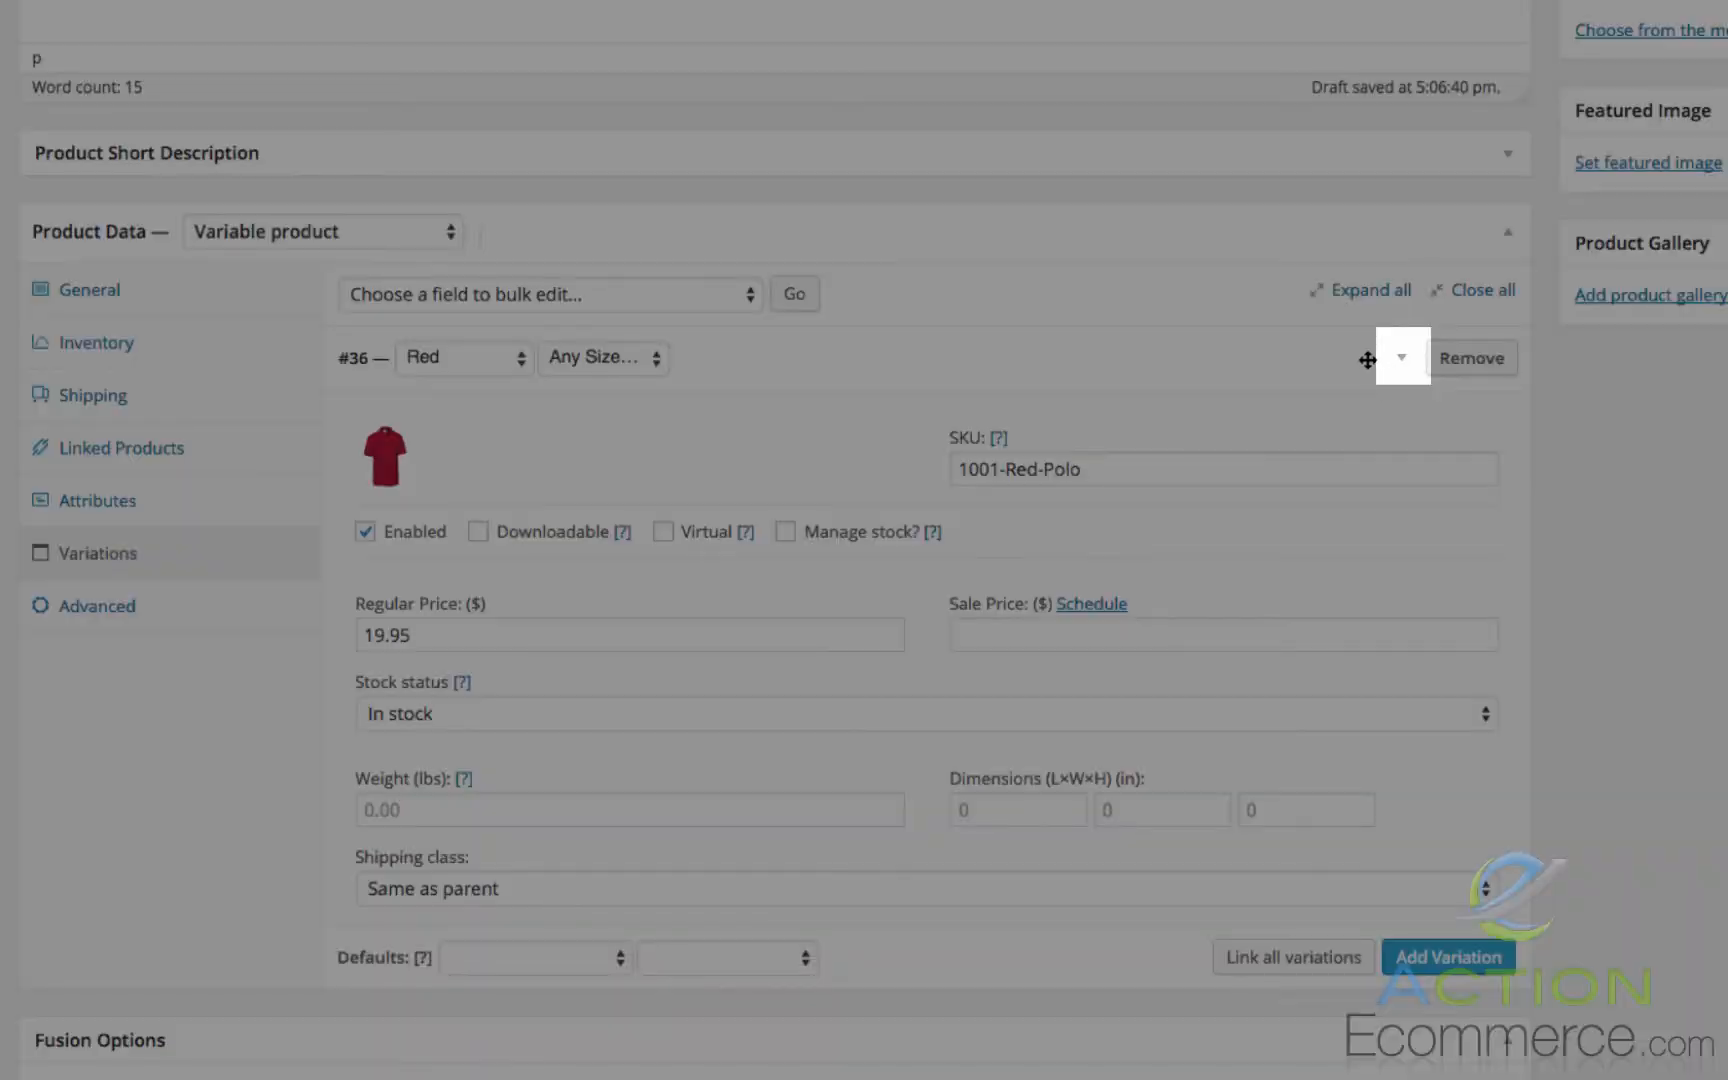
Step: Collapse the Red variation and add a product variation for the color Blue and Any Size
click(1285, 455)
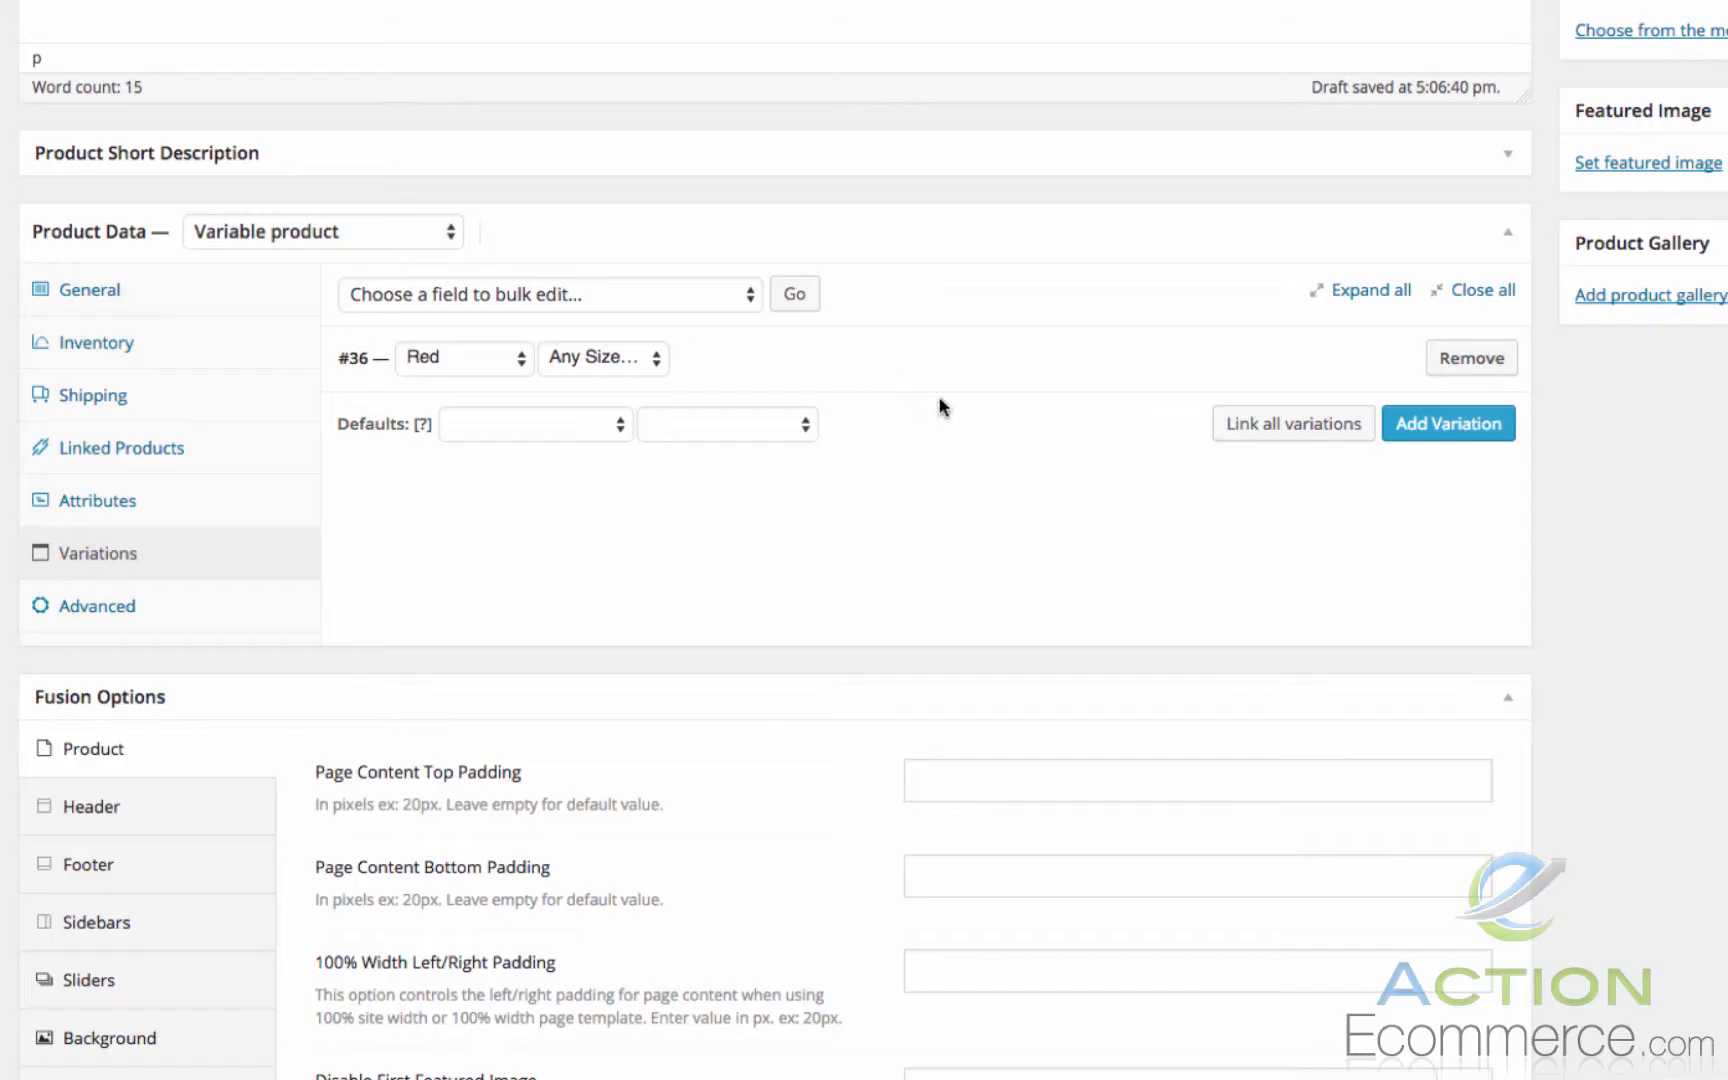
click(1444, 428)
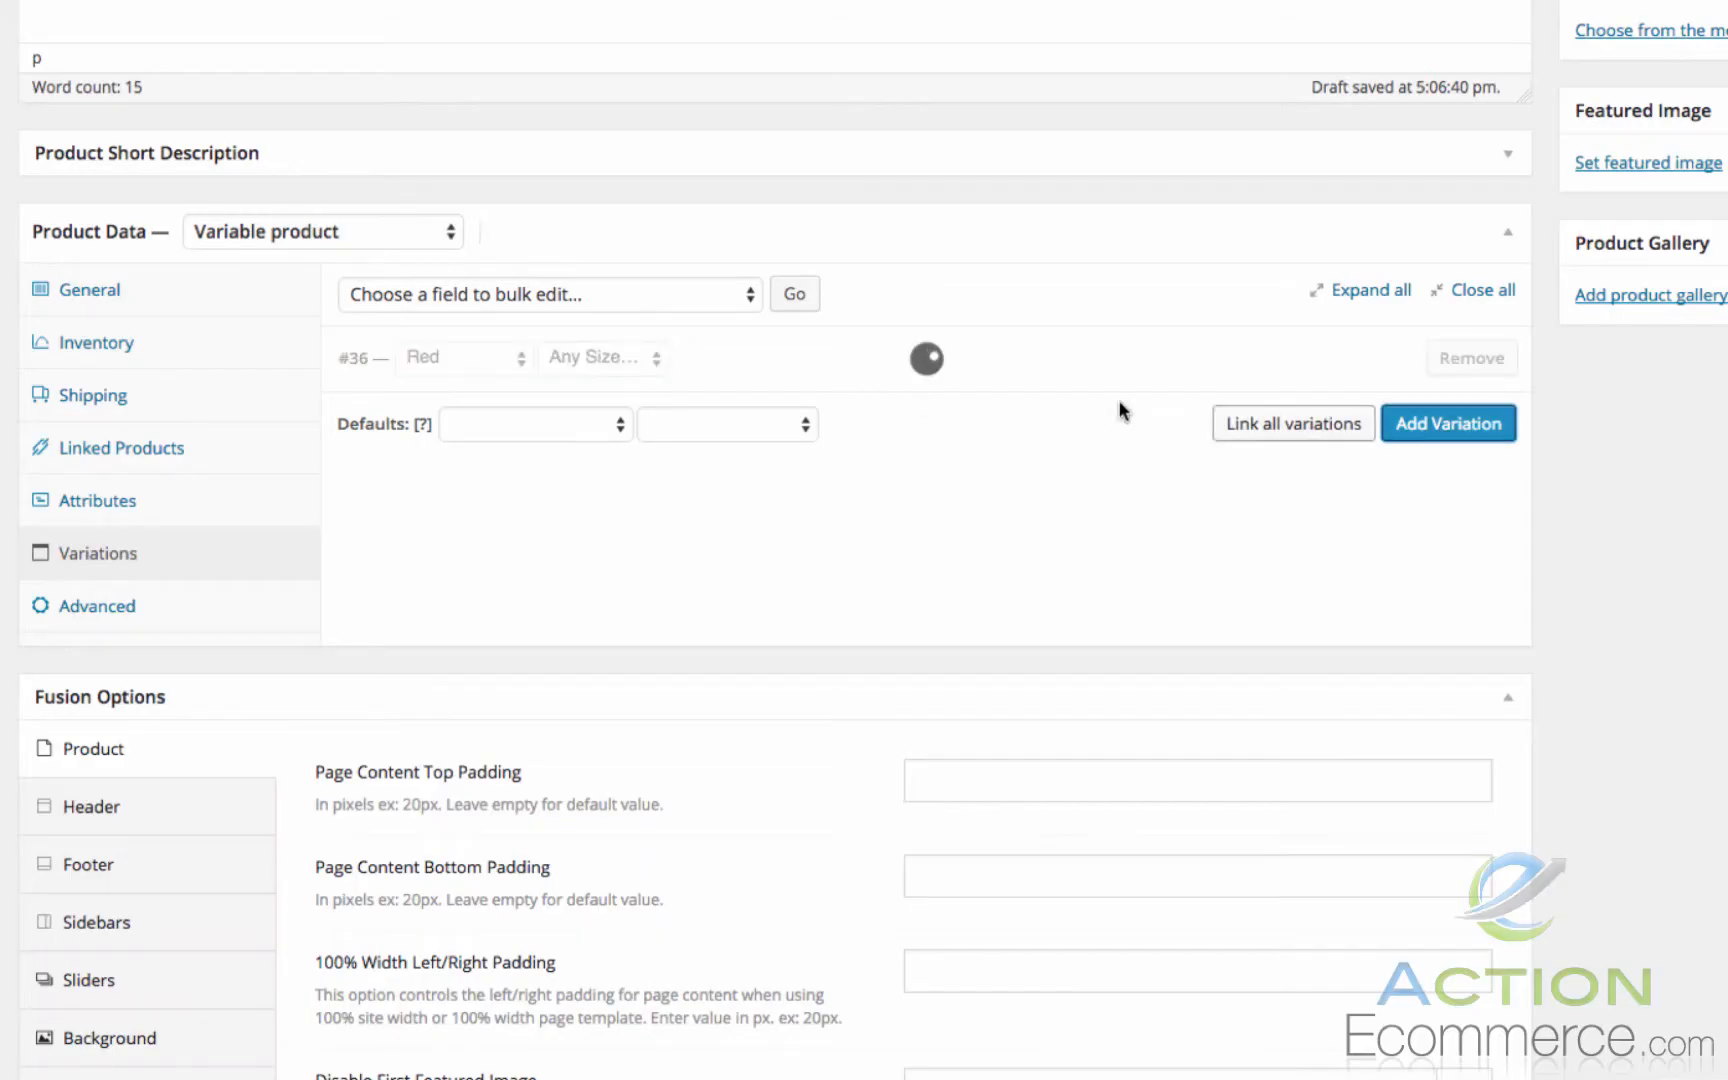
click(445, 424)
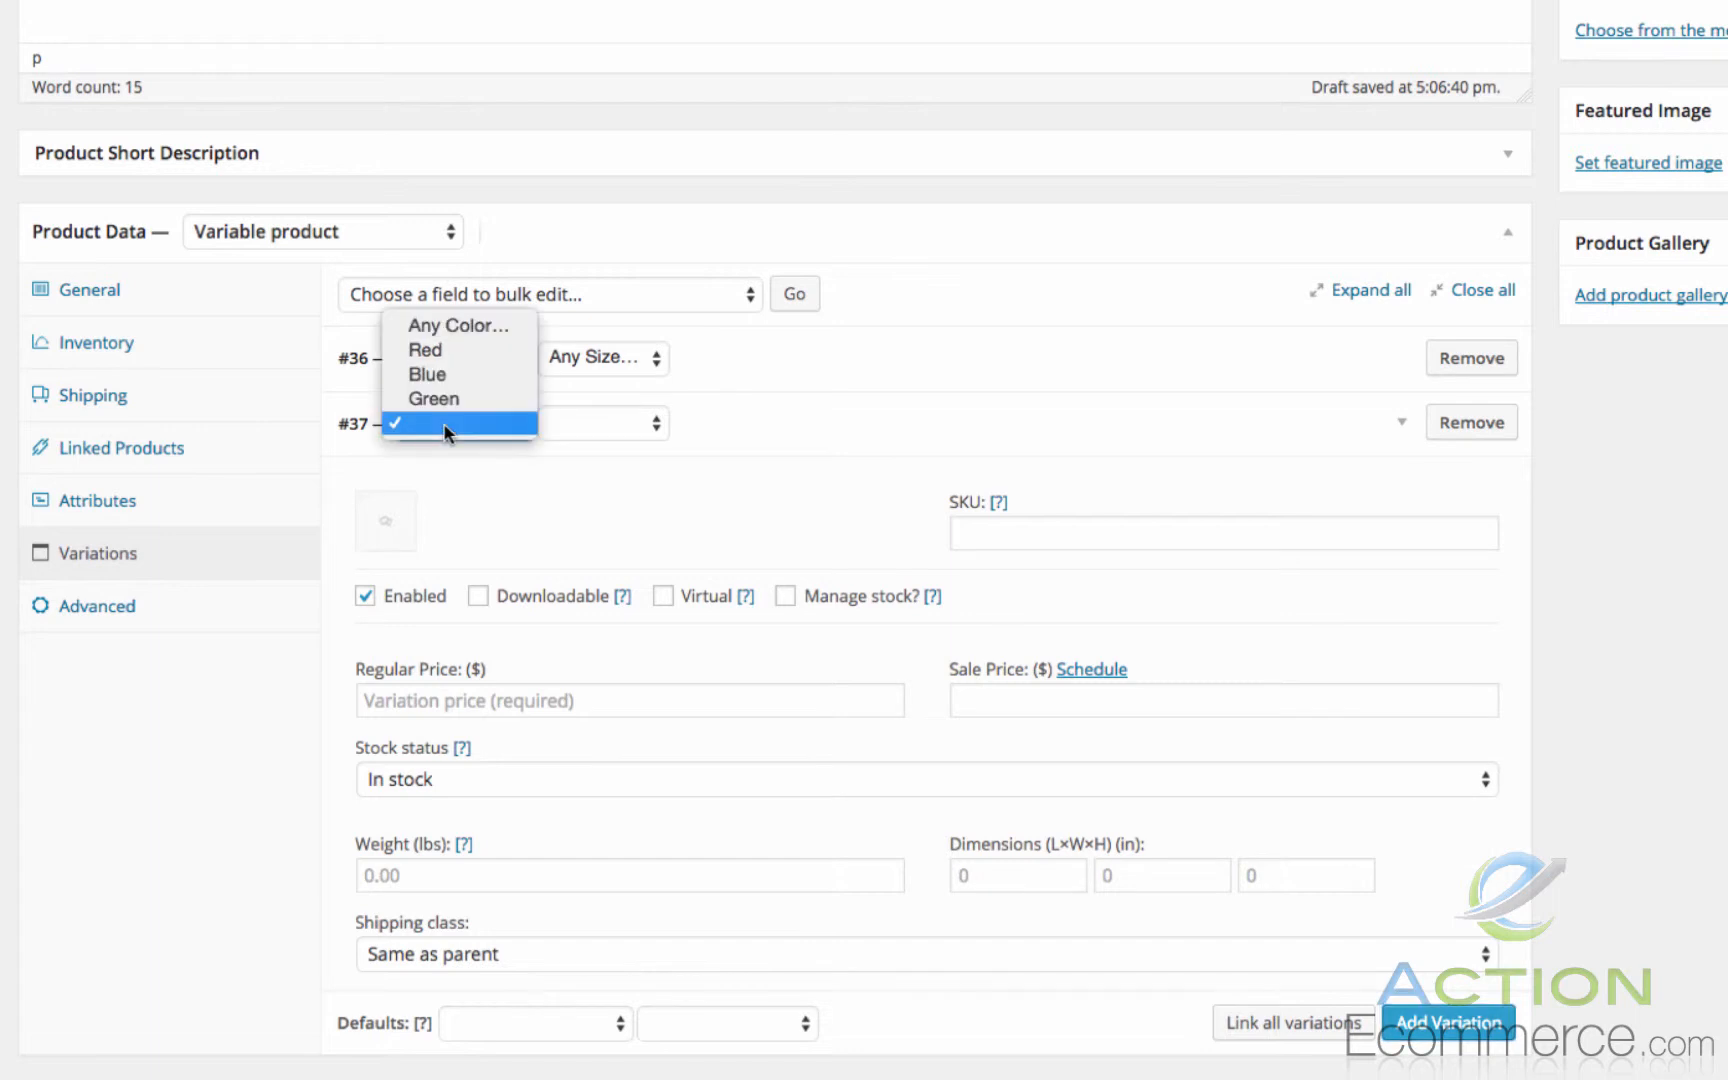
click(444, 388)
click(576, 420)
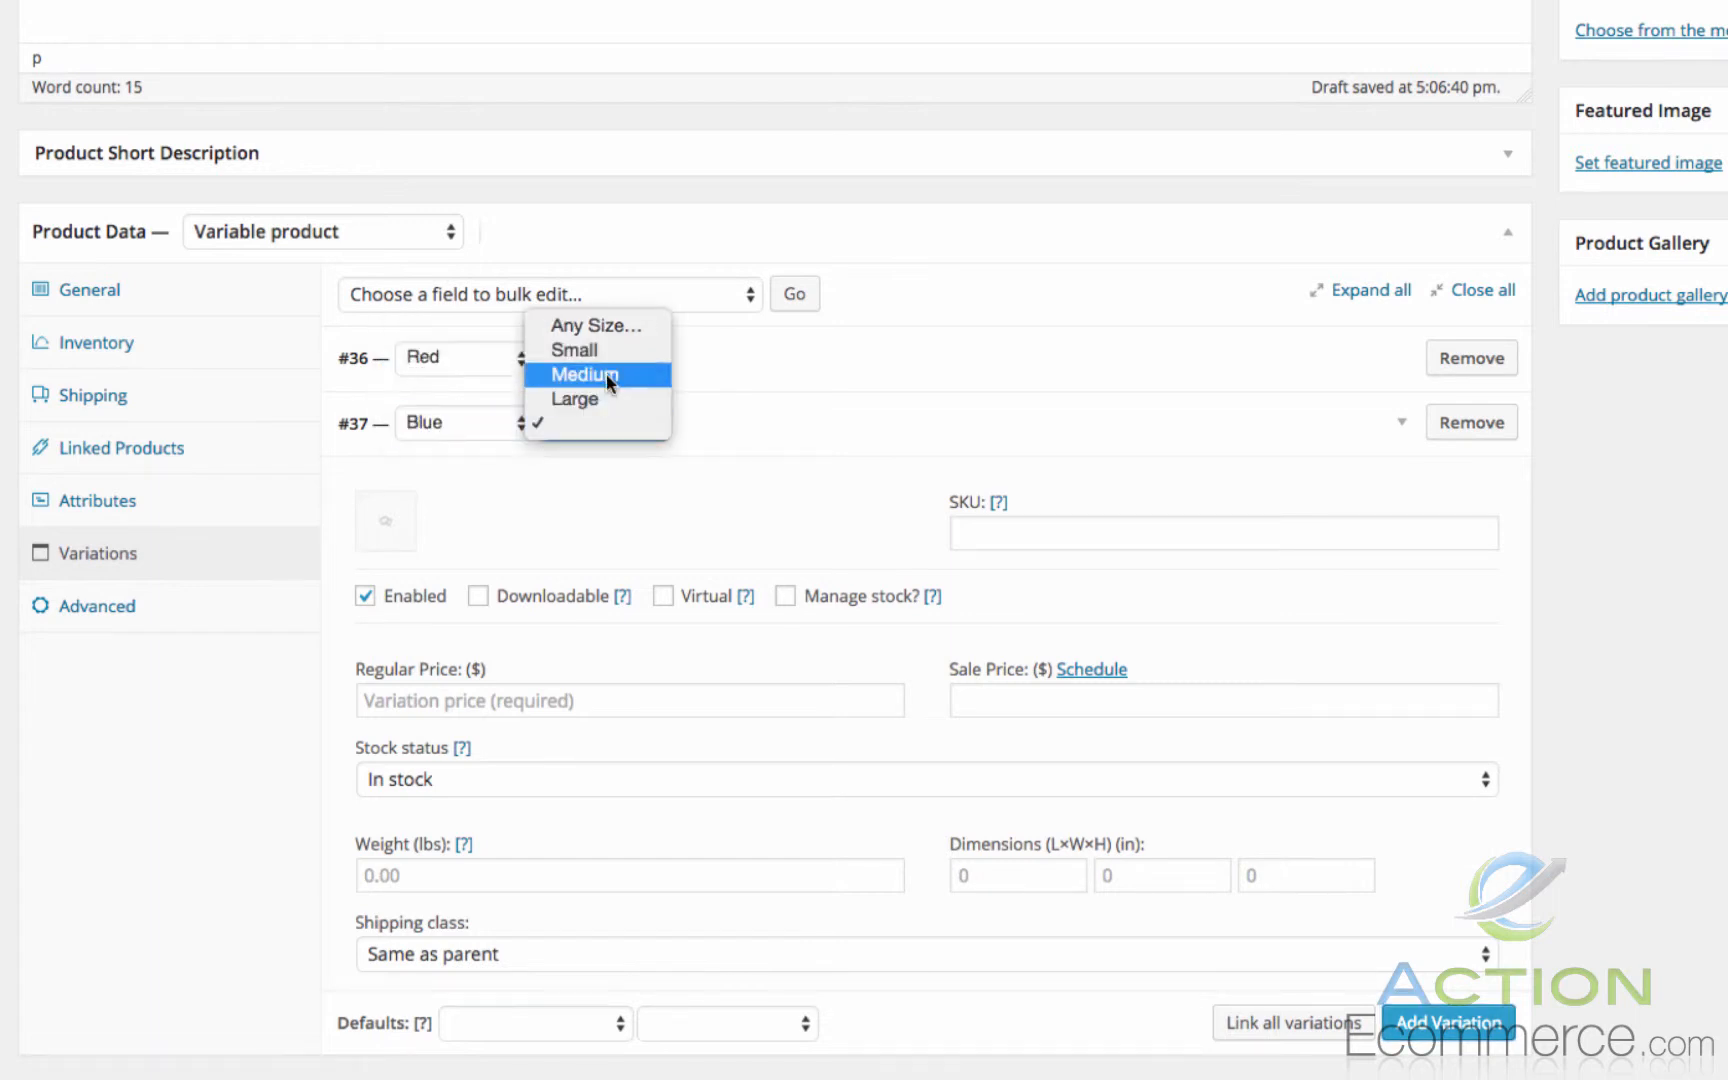
click(592, 326)
Step: Set the Blue variation's SKU to 1001-Blue and its regular price to 19.95
click(1074, 521)
text(1)
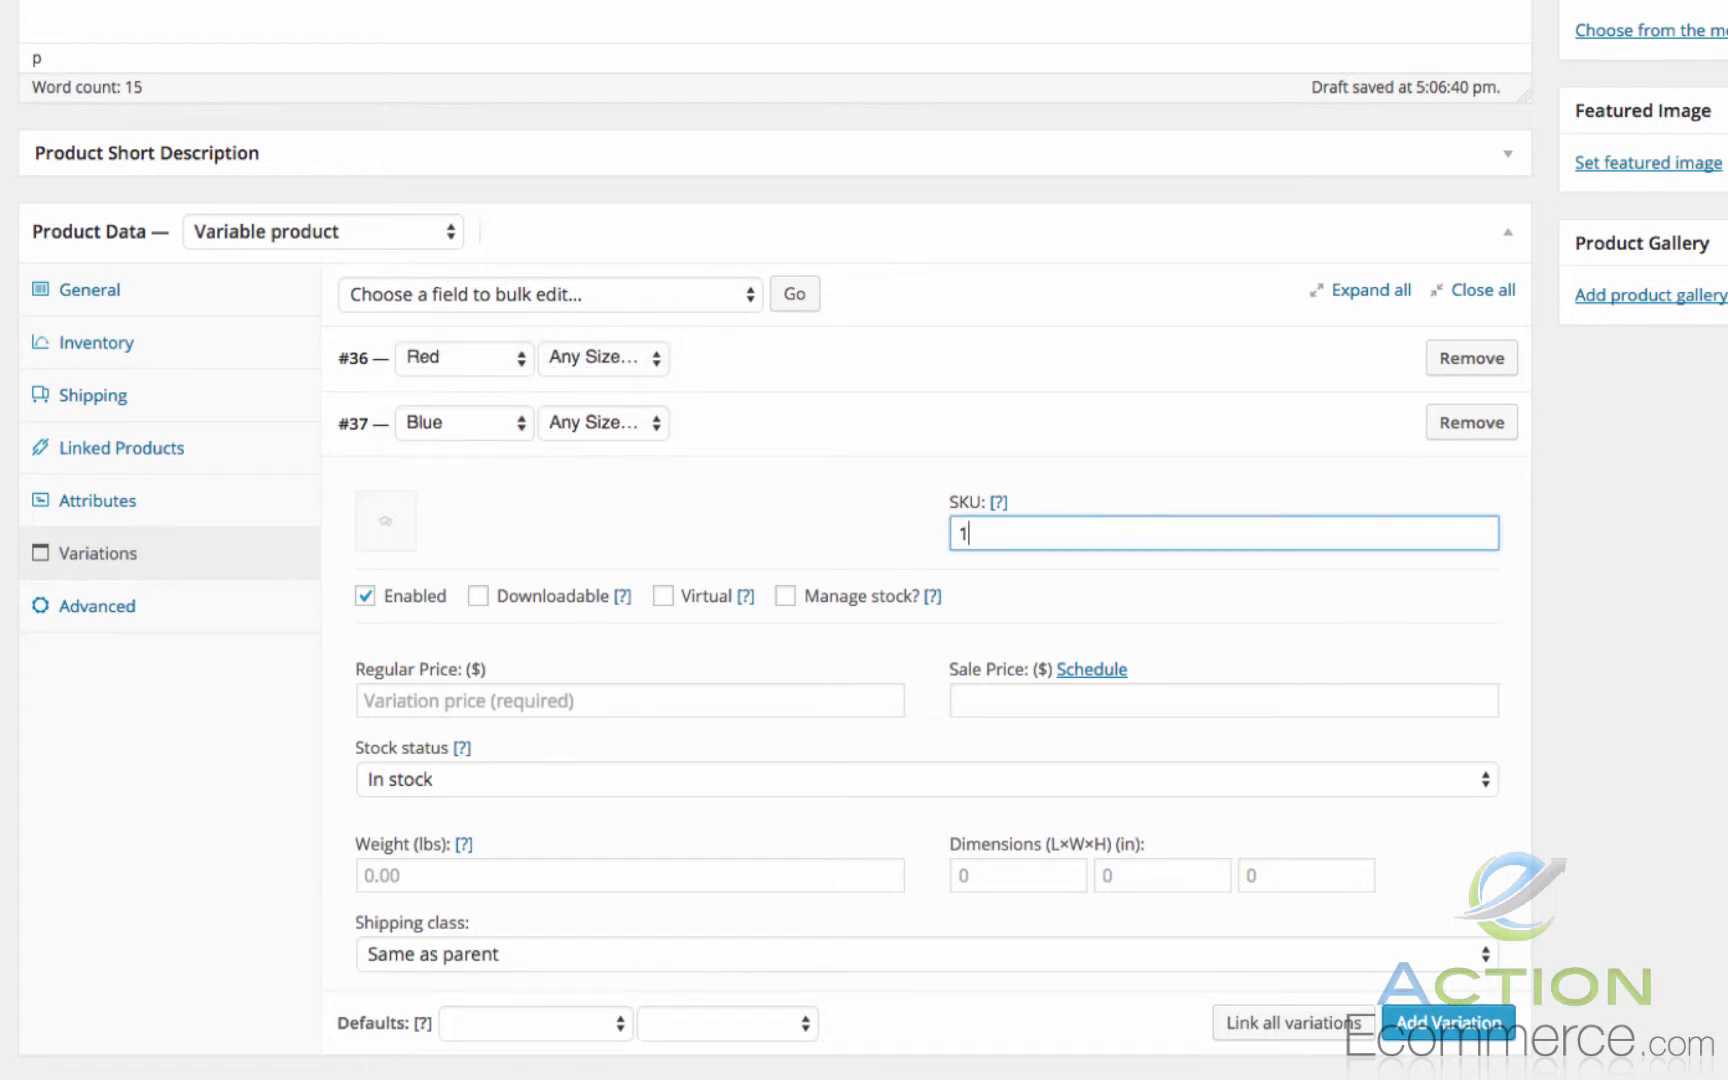
text(001-Blue)
click(688, 703)
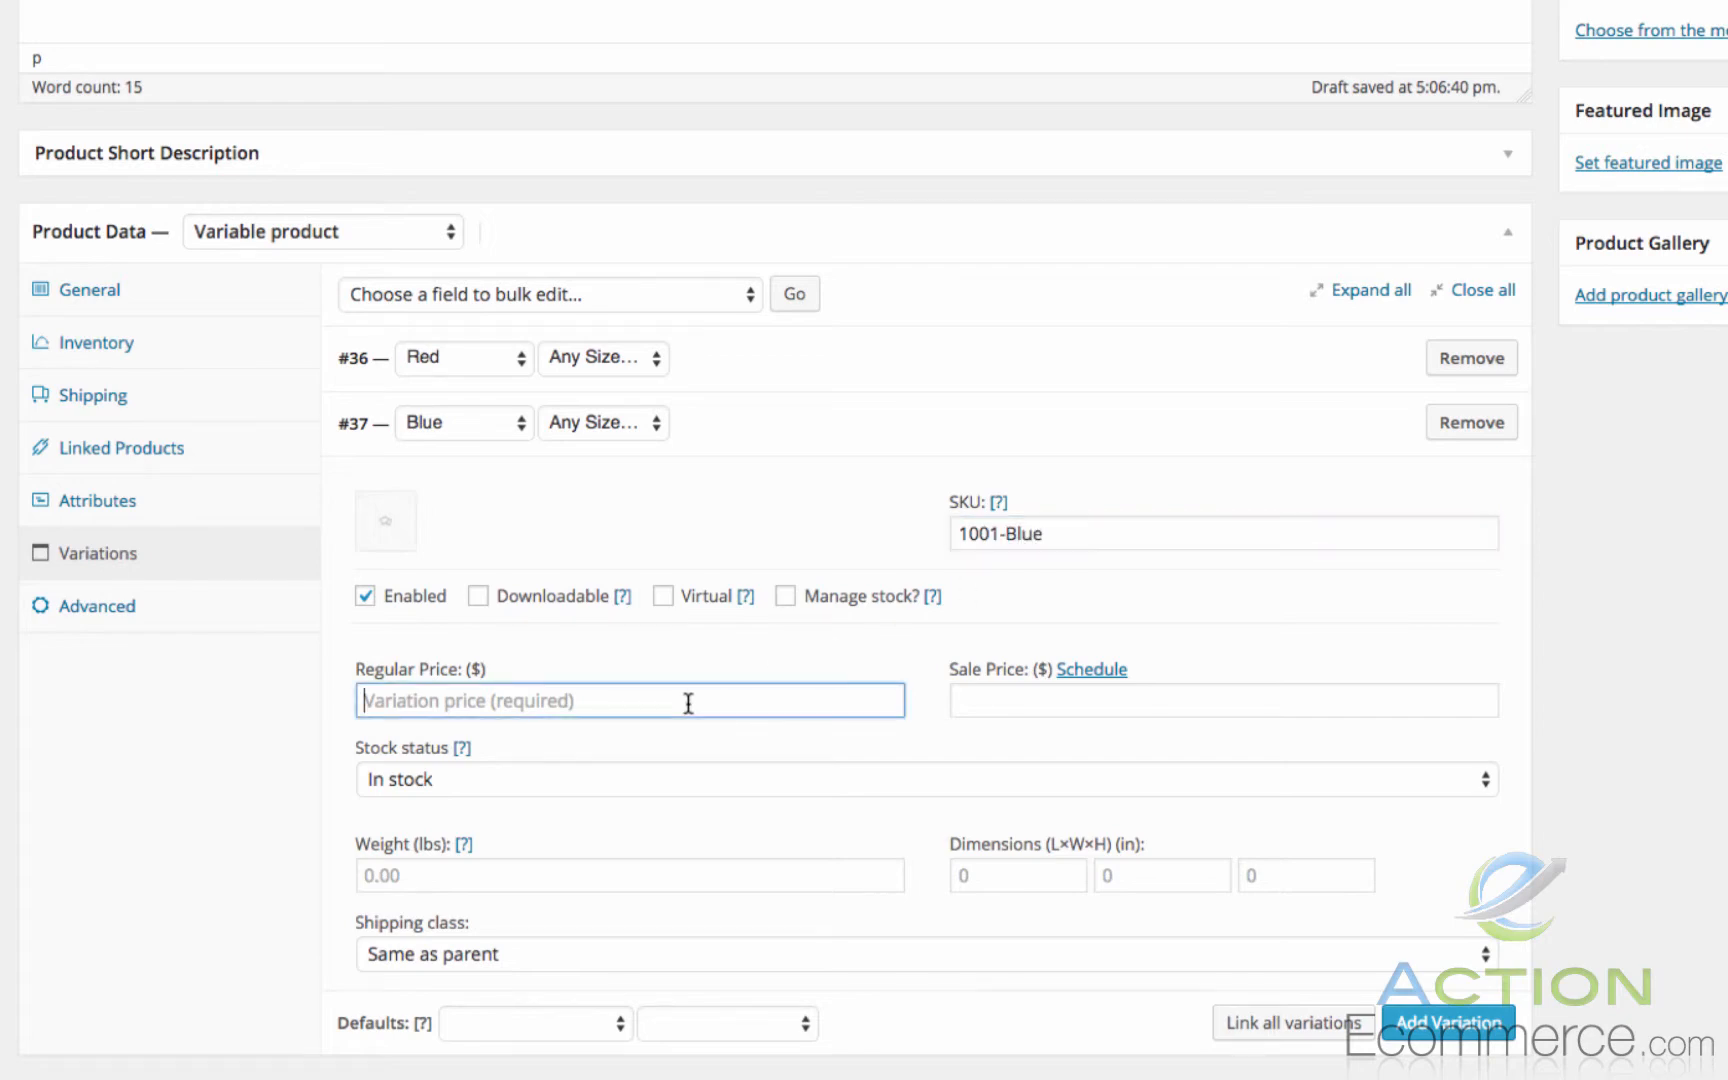
text(19.95)
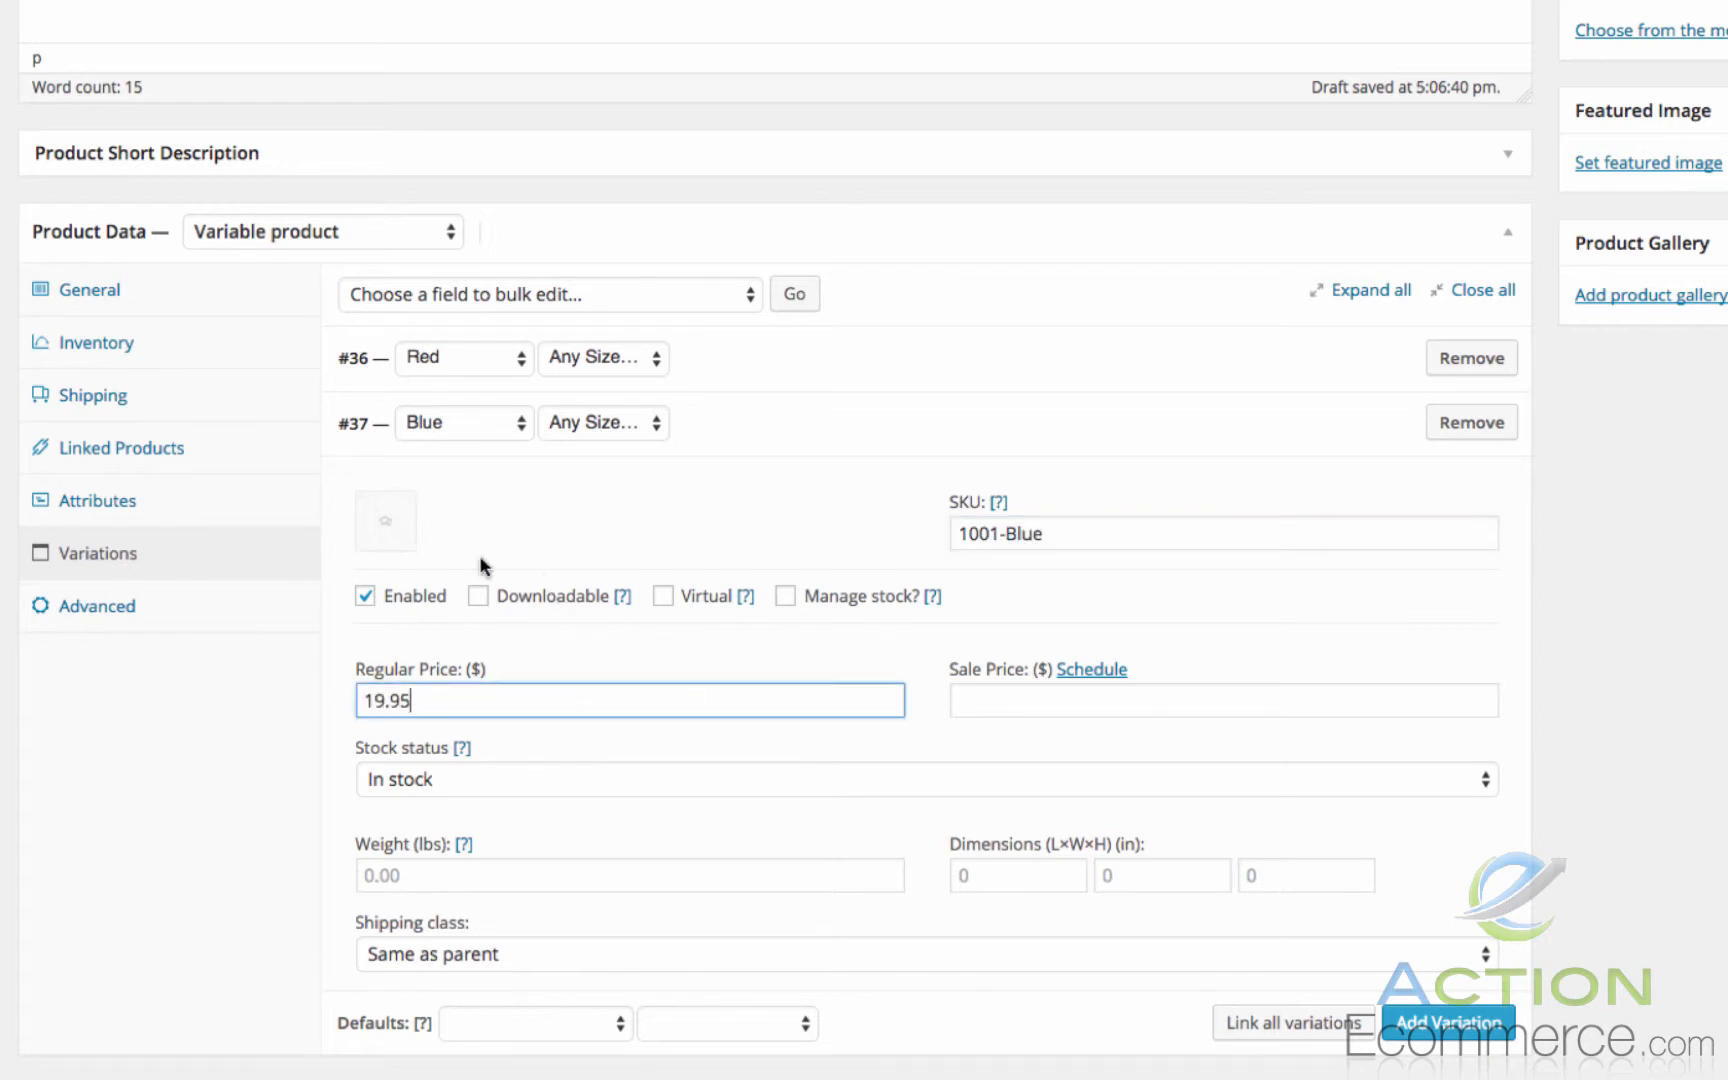
Step: Upload Mens-Blue-Polo-Tshirt.jpg and Mens Polo Tshirt Green 1.jpg to the media library and assign the blue shirt image to the Blue variation
click(402, 545)
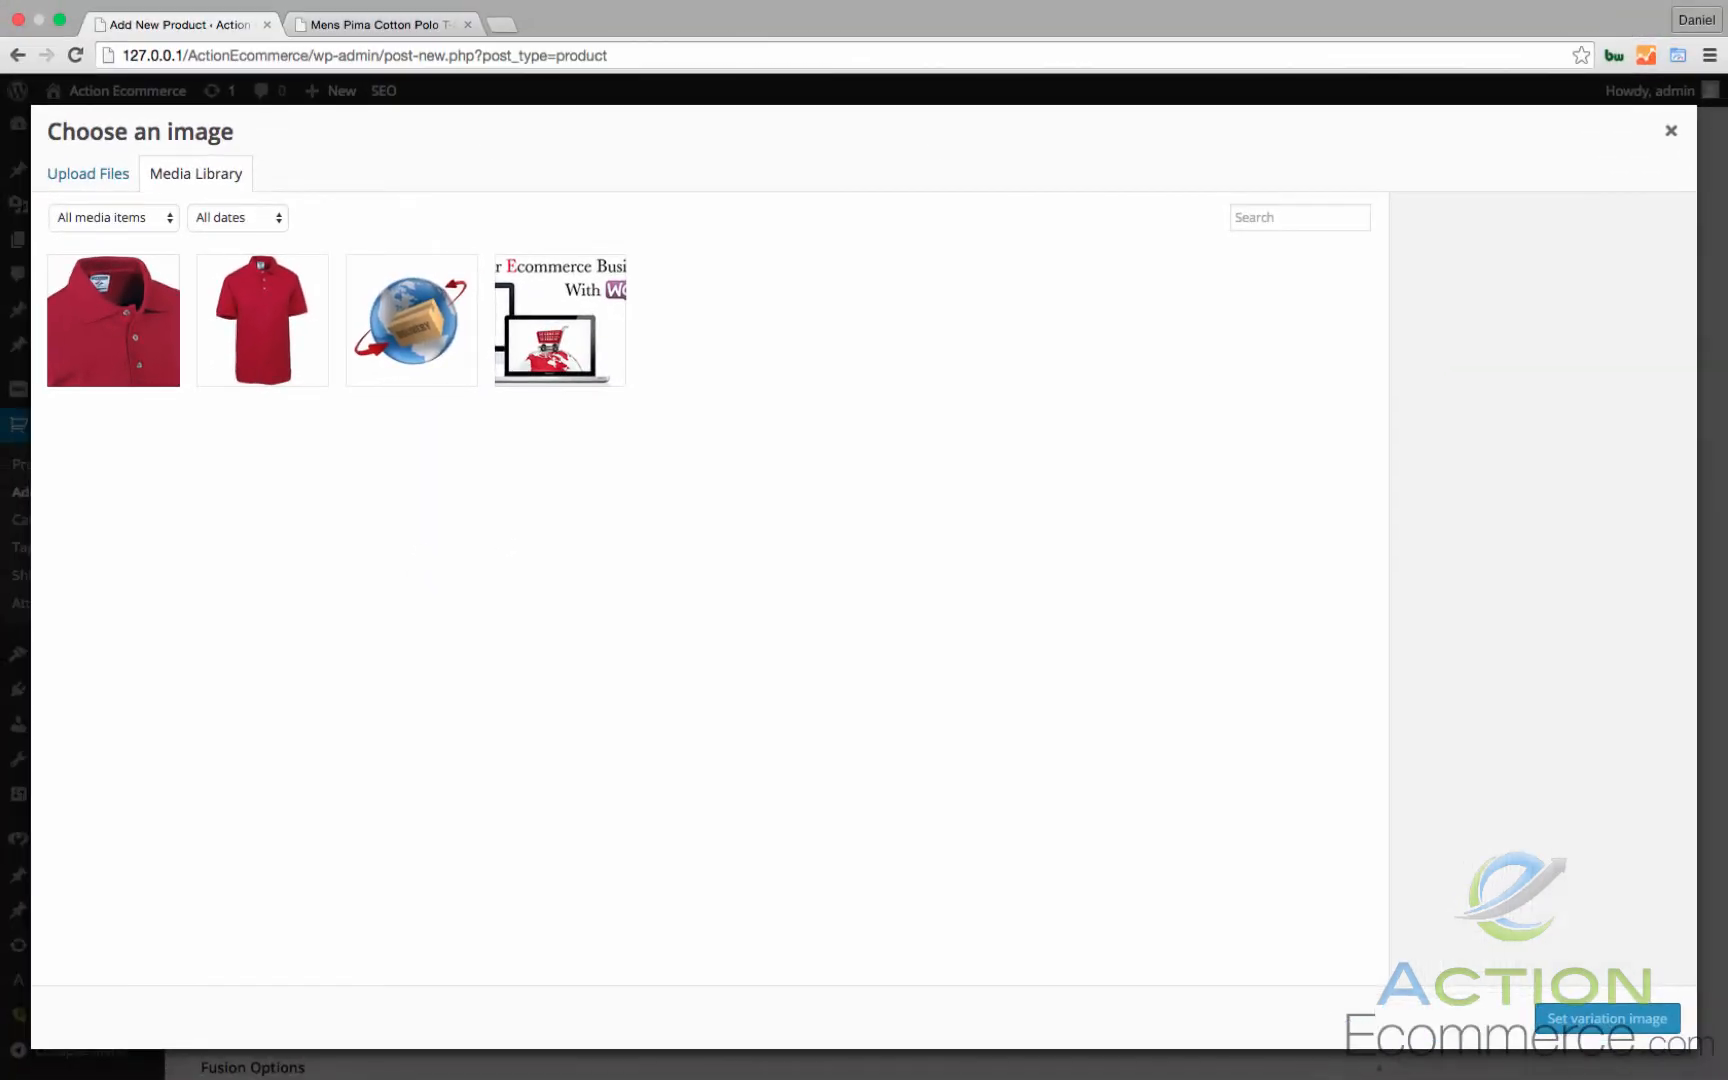
drag(0, 620, 505, 620)
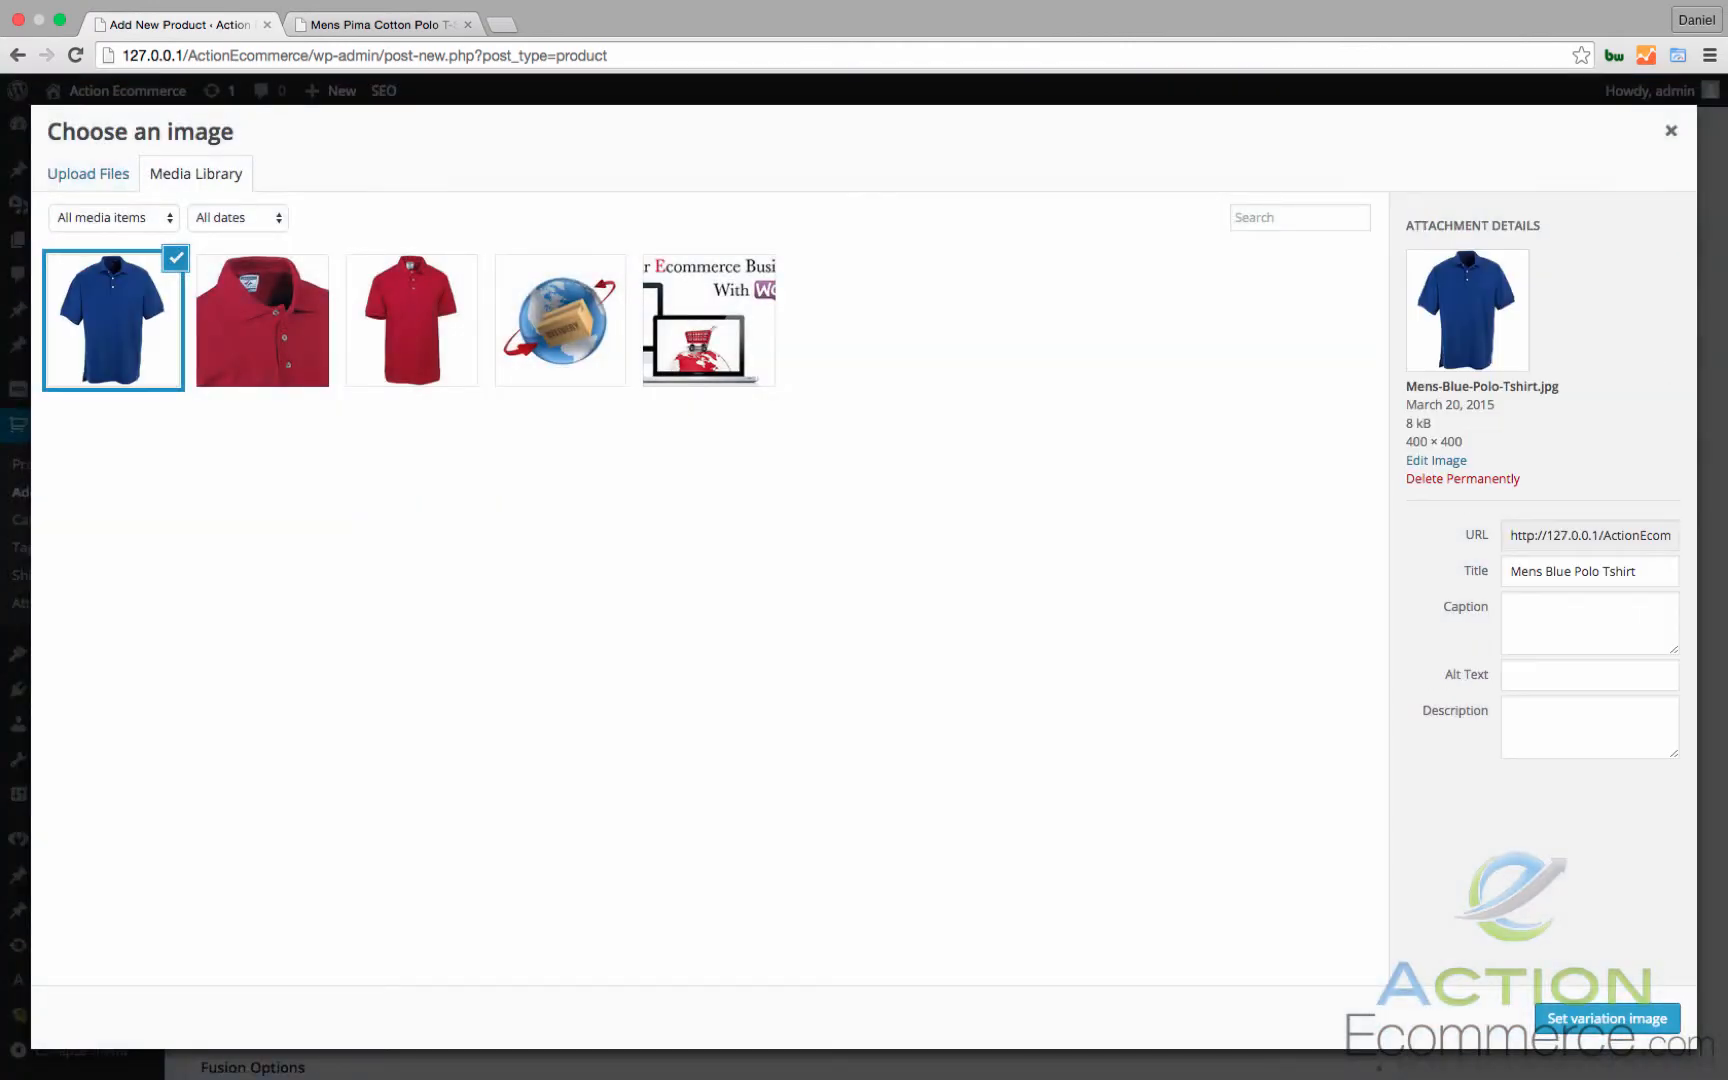
drag(0, 480, 571, 477)
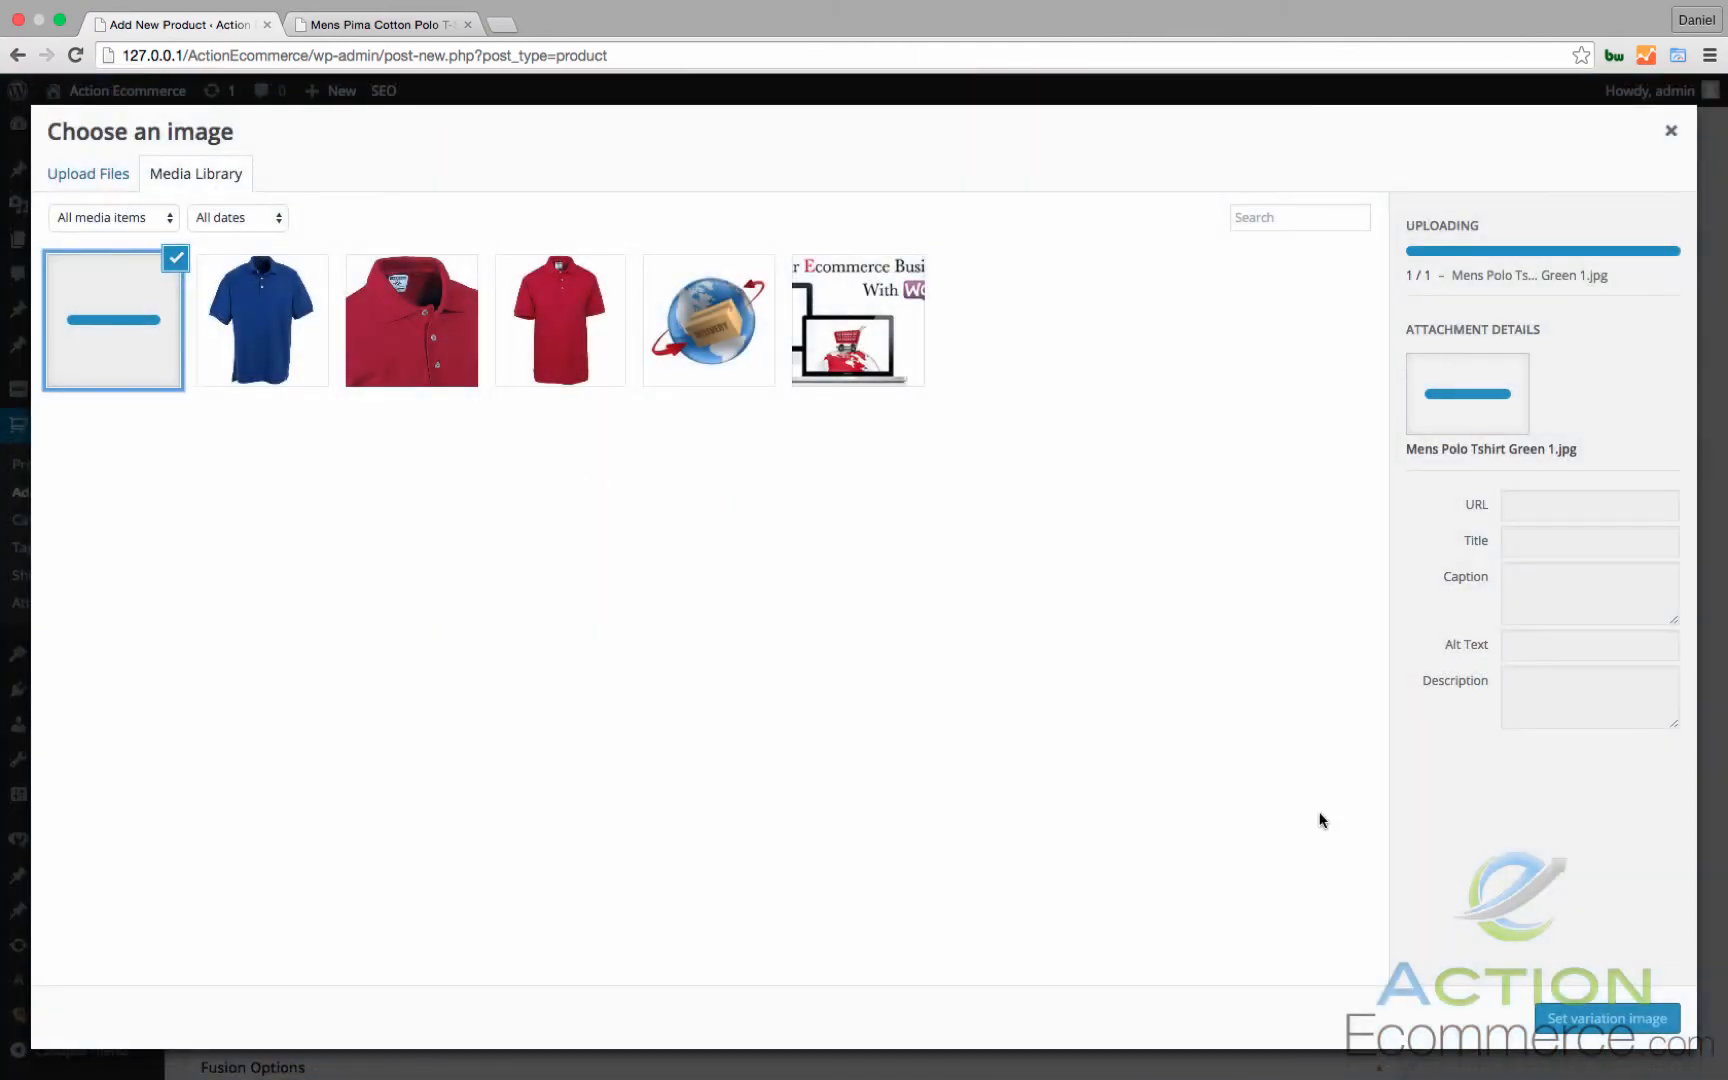
click(243, 337)
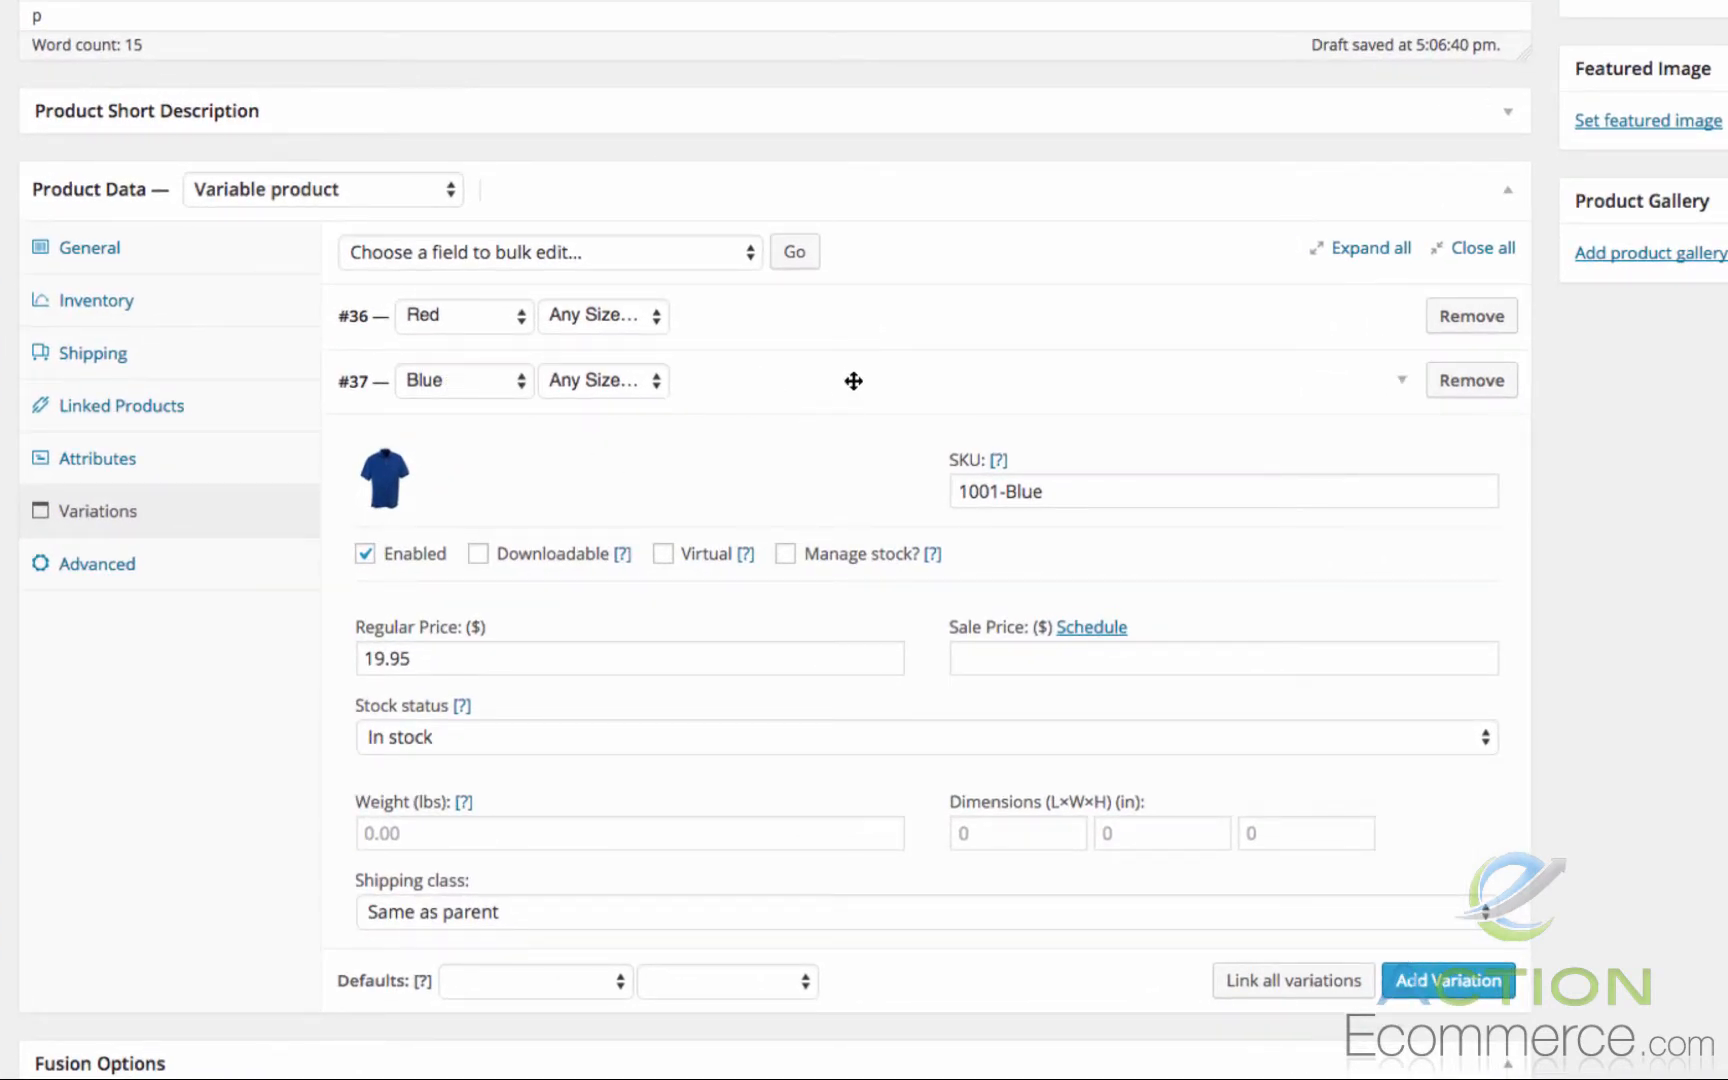
Step: Collapse the Blue variation and add a product variation for the color Green and Any Size
click(853, 381)
click(1446, 452)
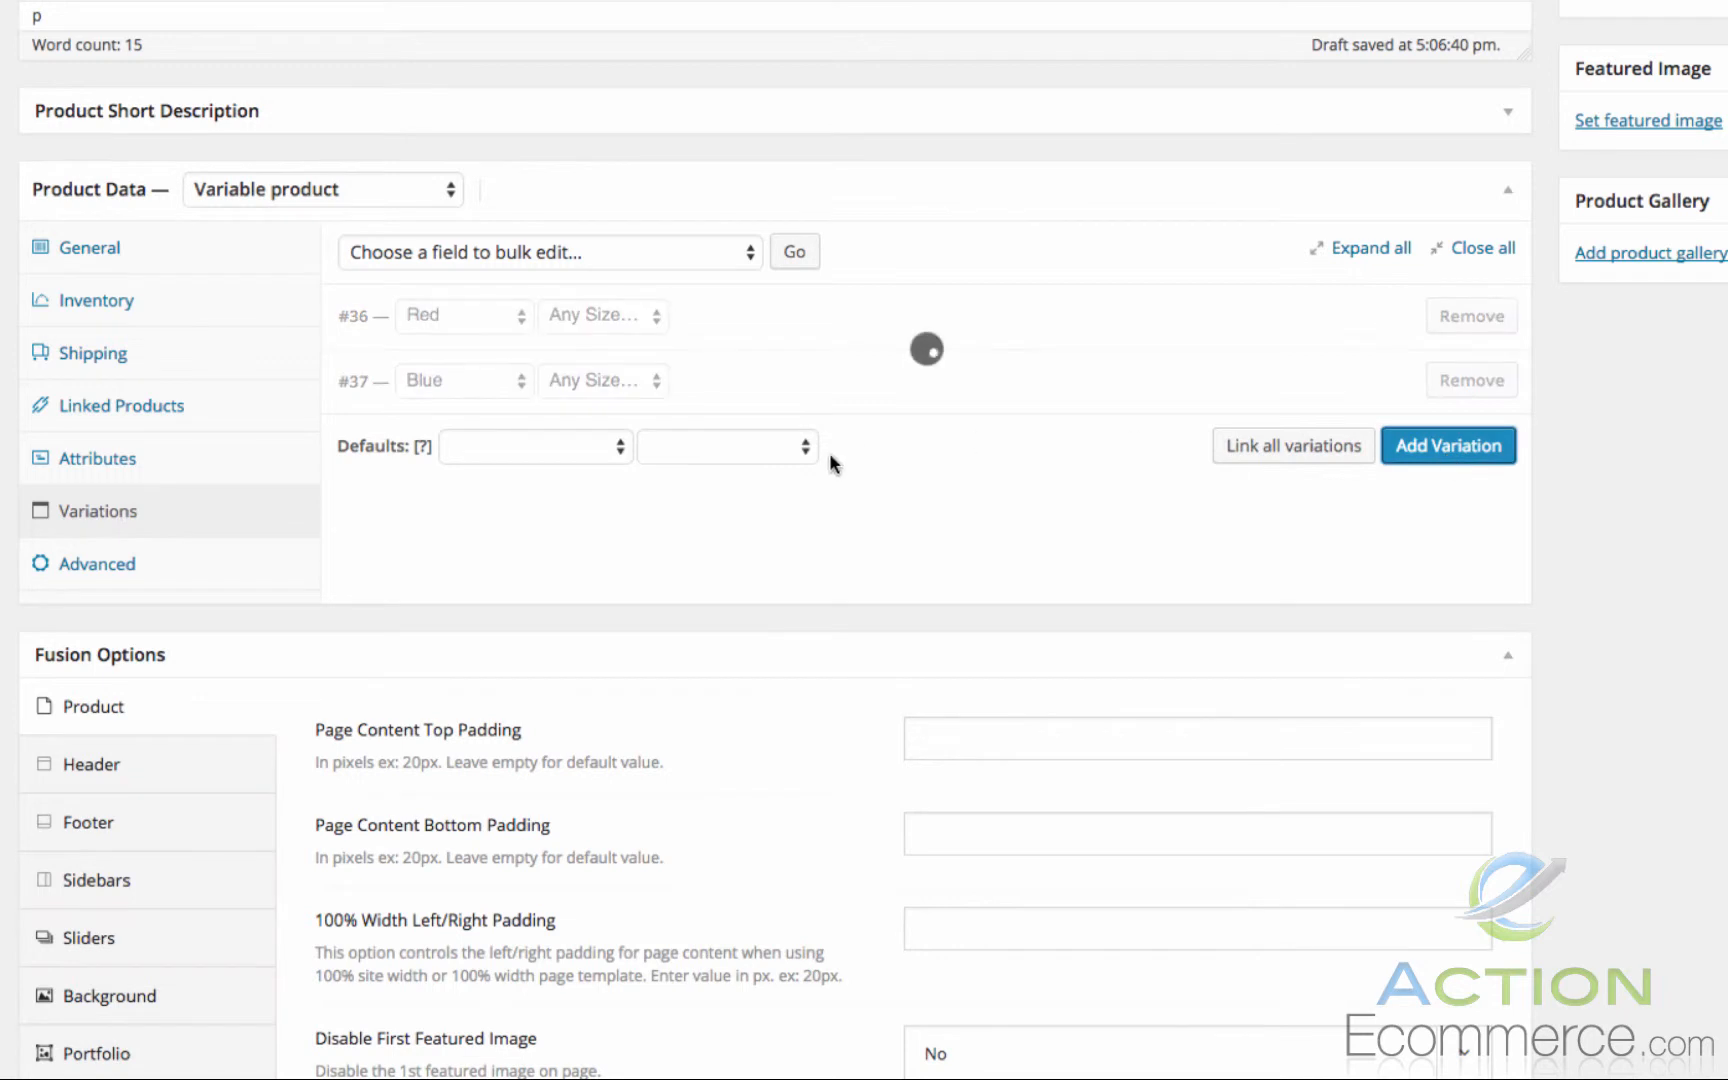
click(432, 446)
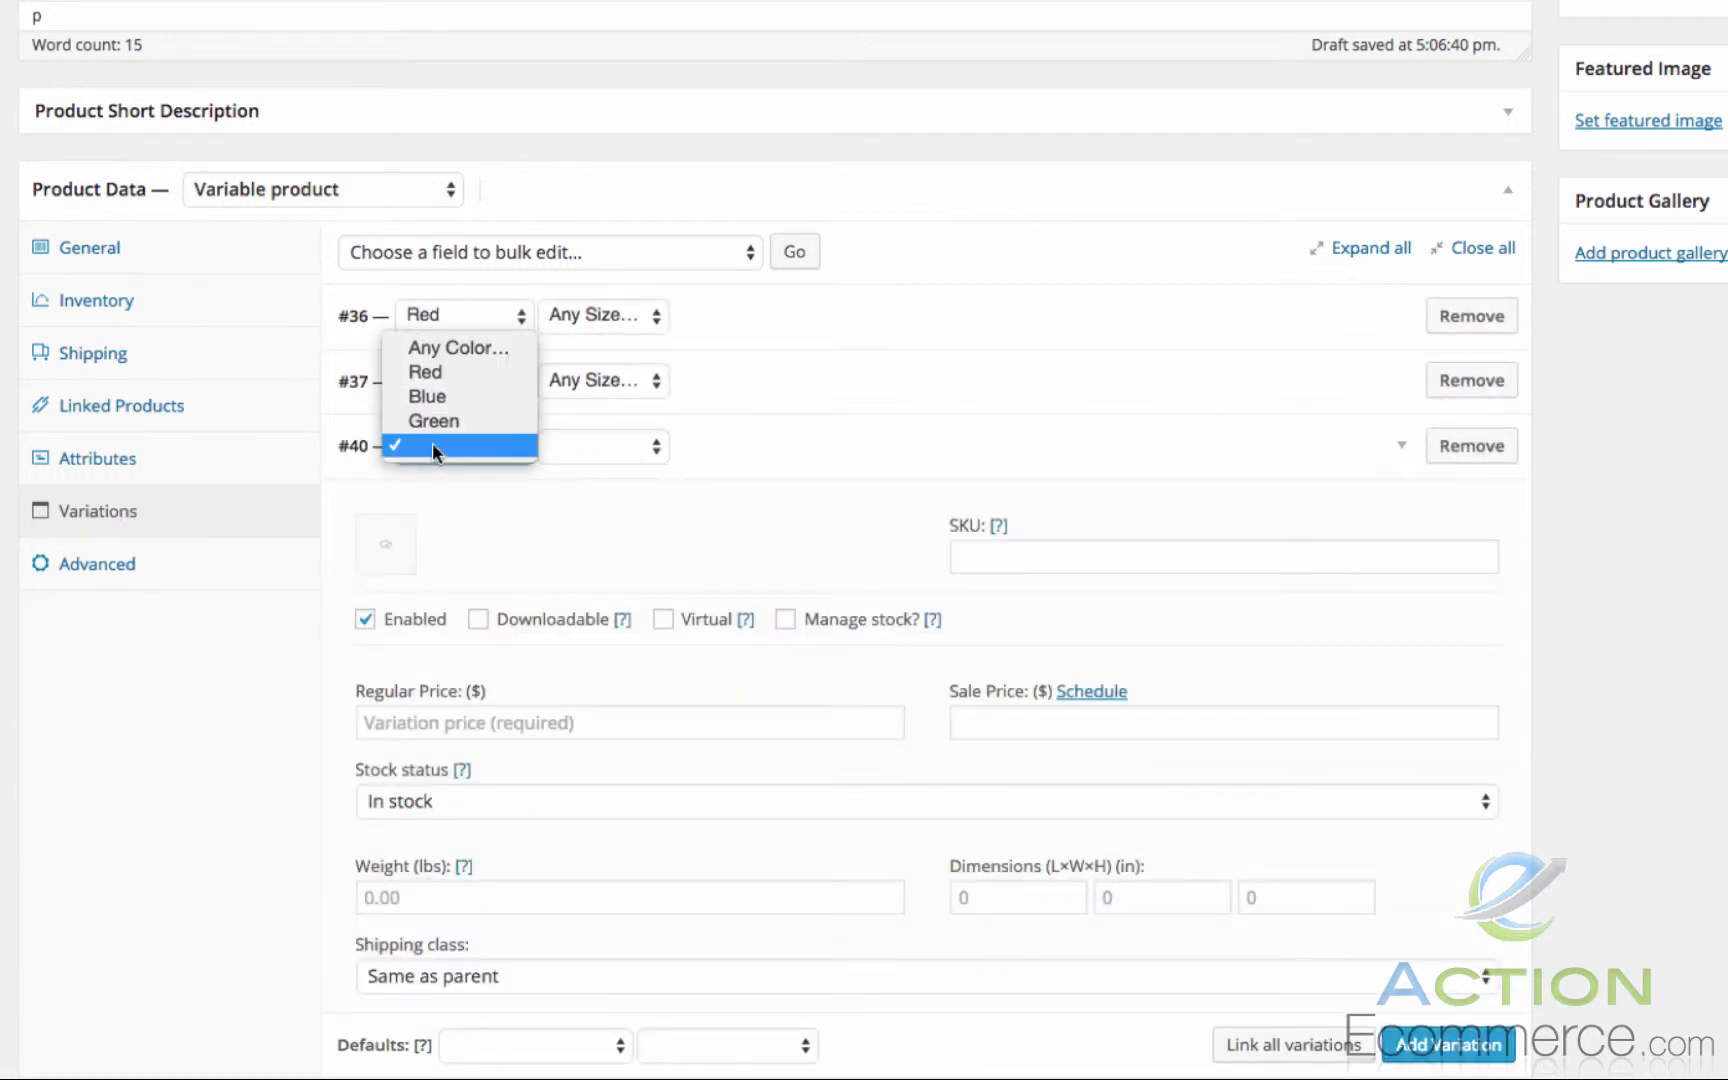
click(433, 420)
click(579, 446)
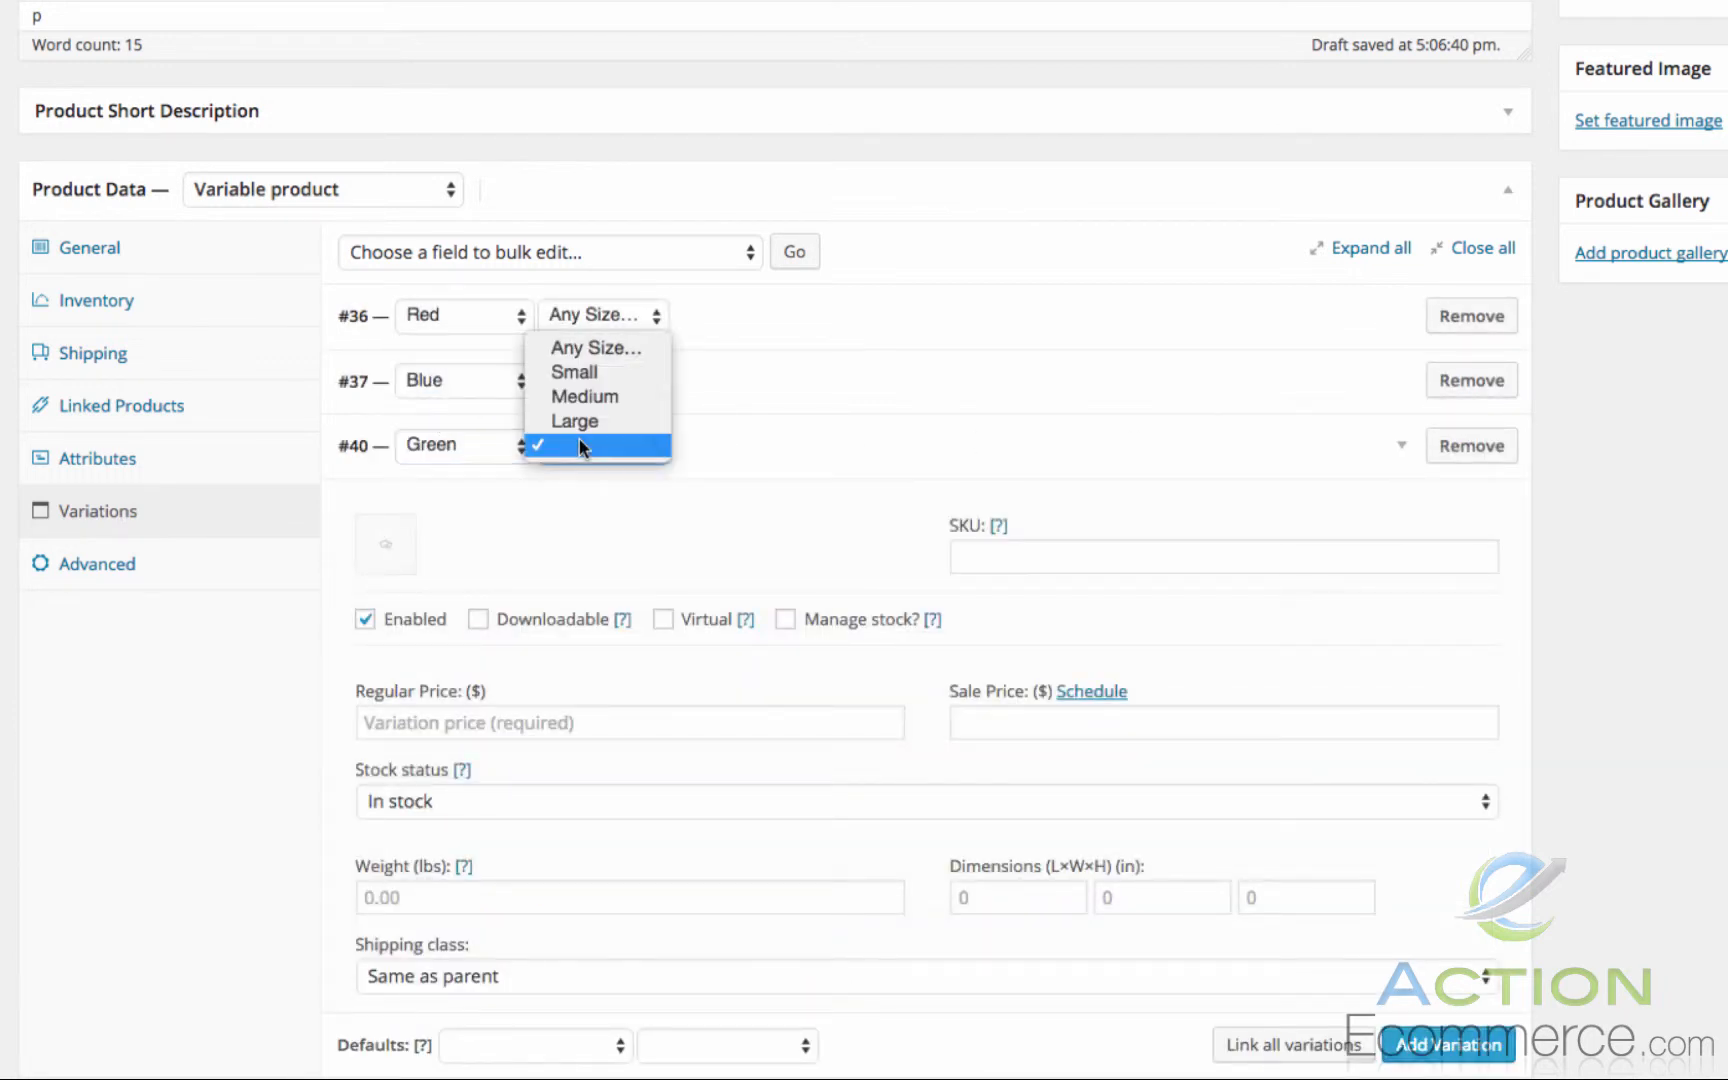
click(590, 347)
Step: Set the Green variation's SKU to 1001-Green-Polo and its regular price to 19.95
click(1027, 553)
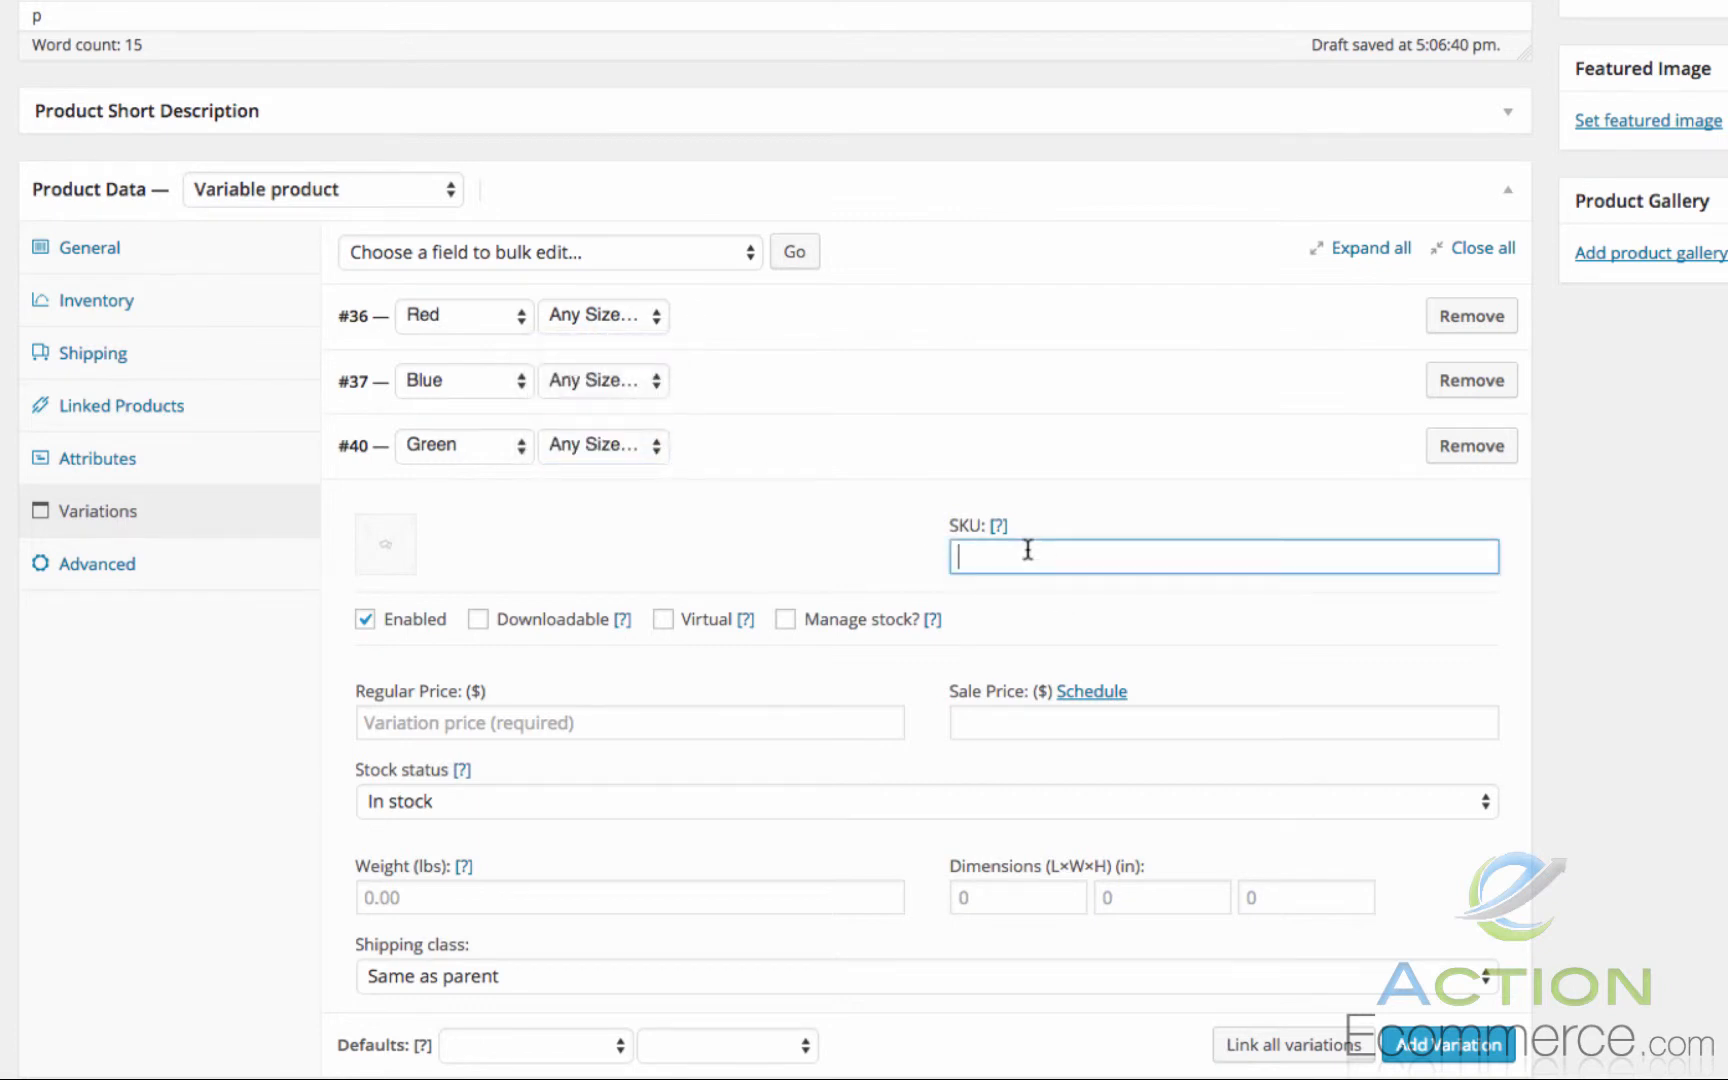
text(1001-Green-Polo)
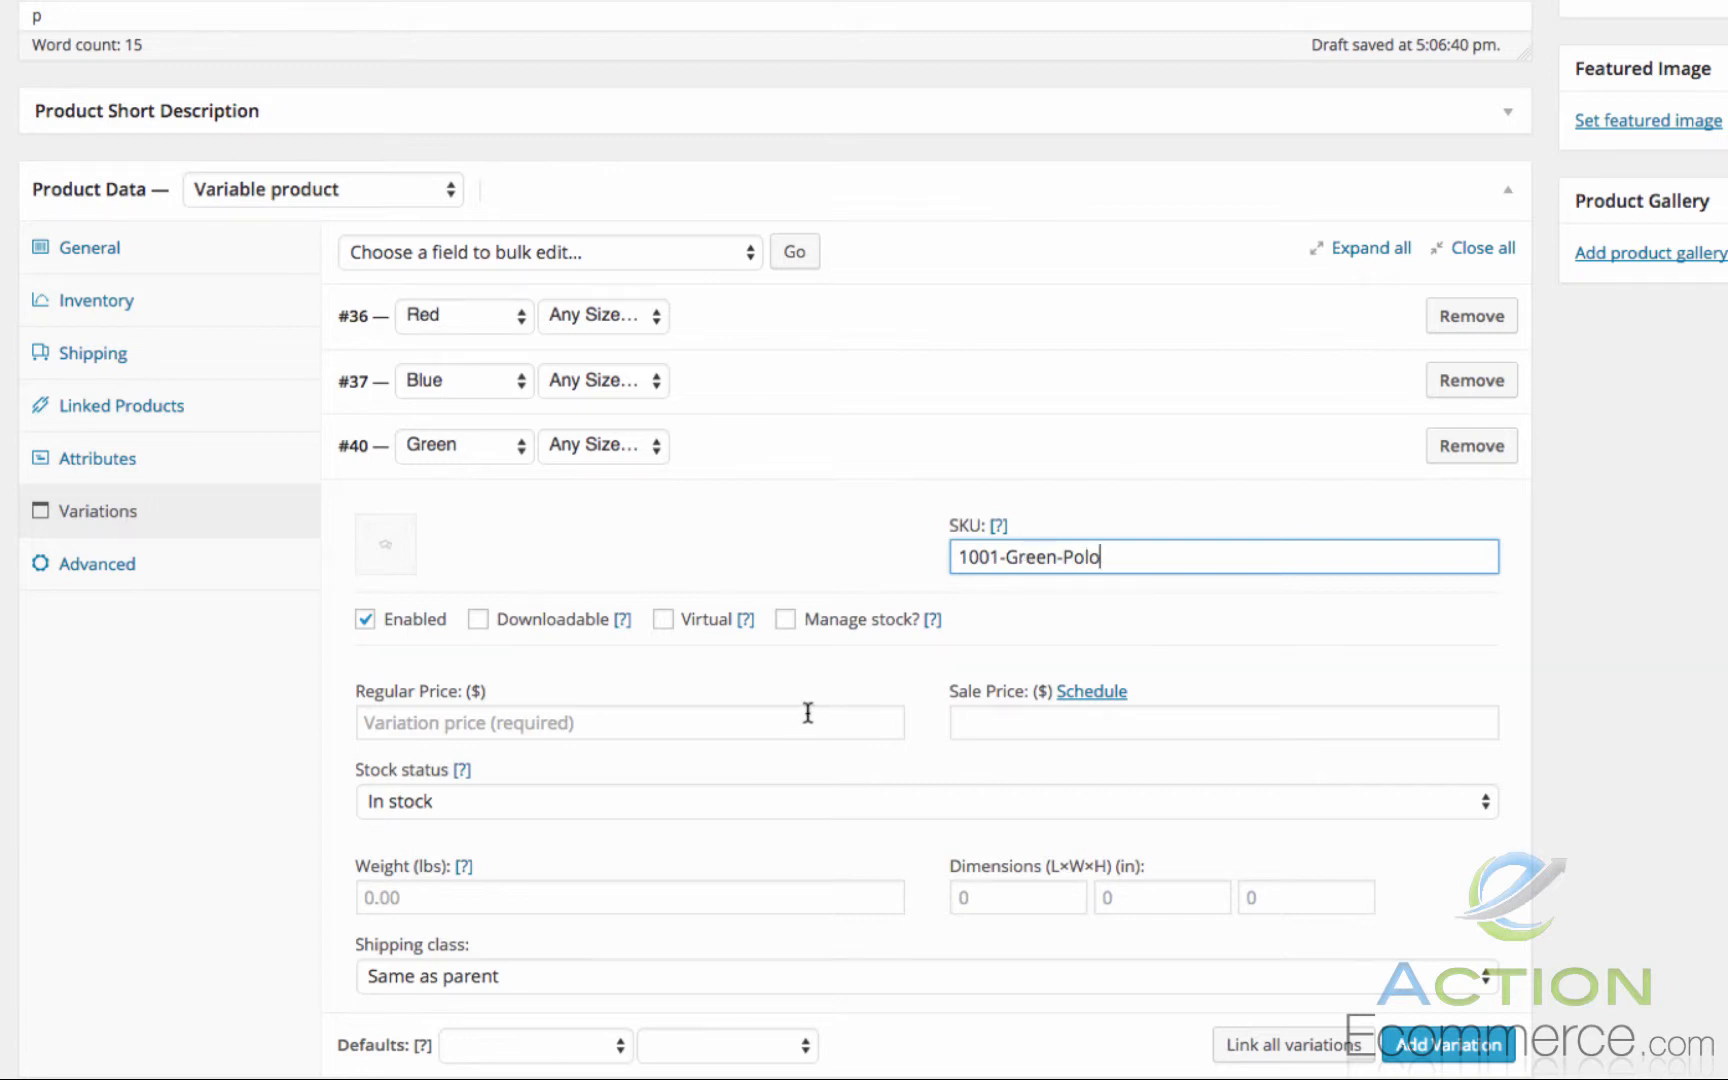
click(808, 712)
text(19.95)
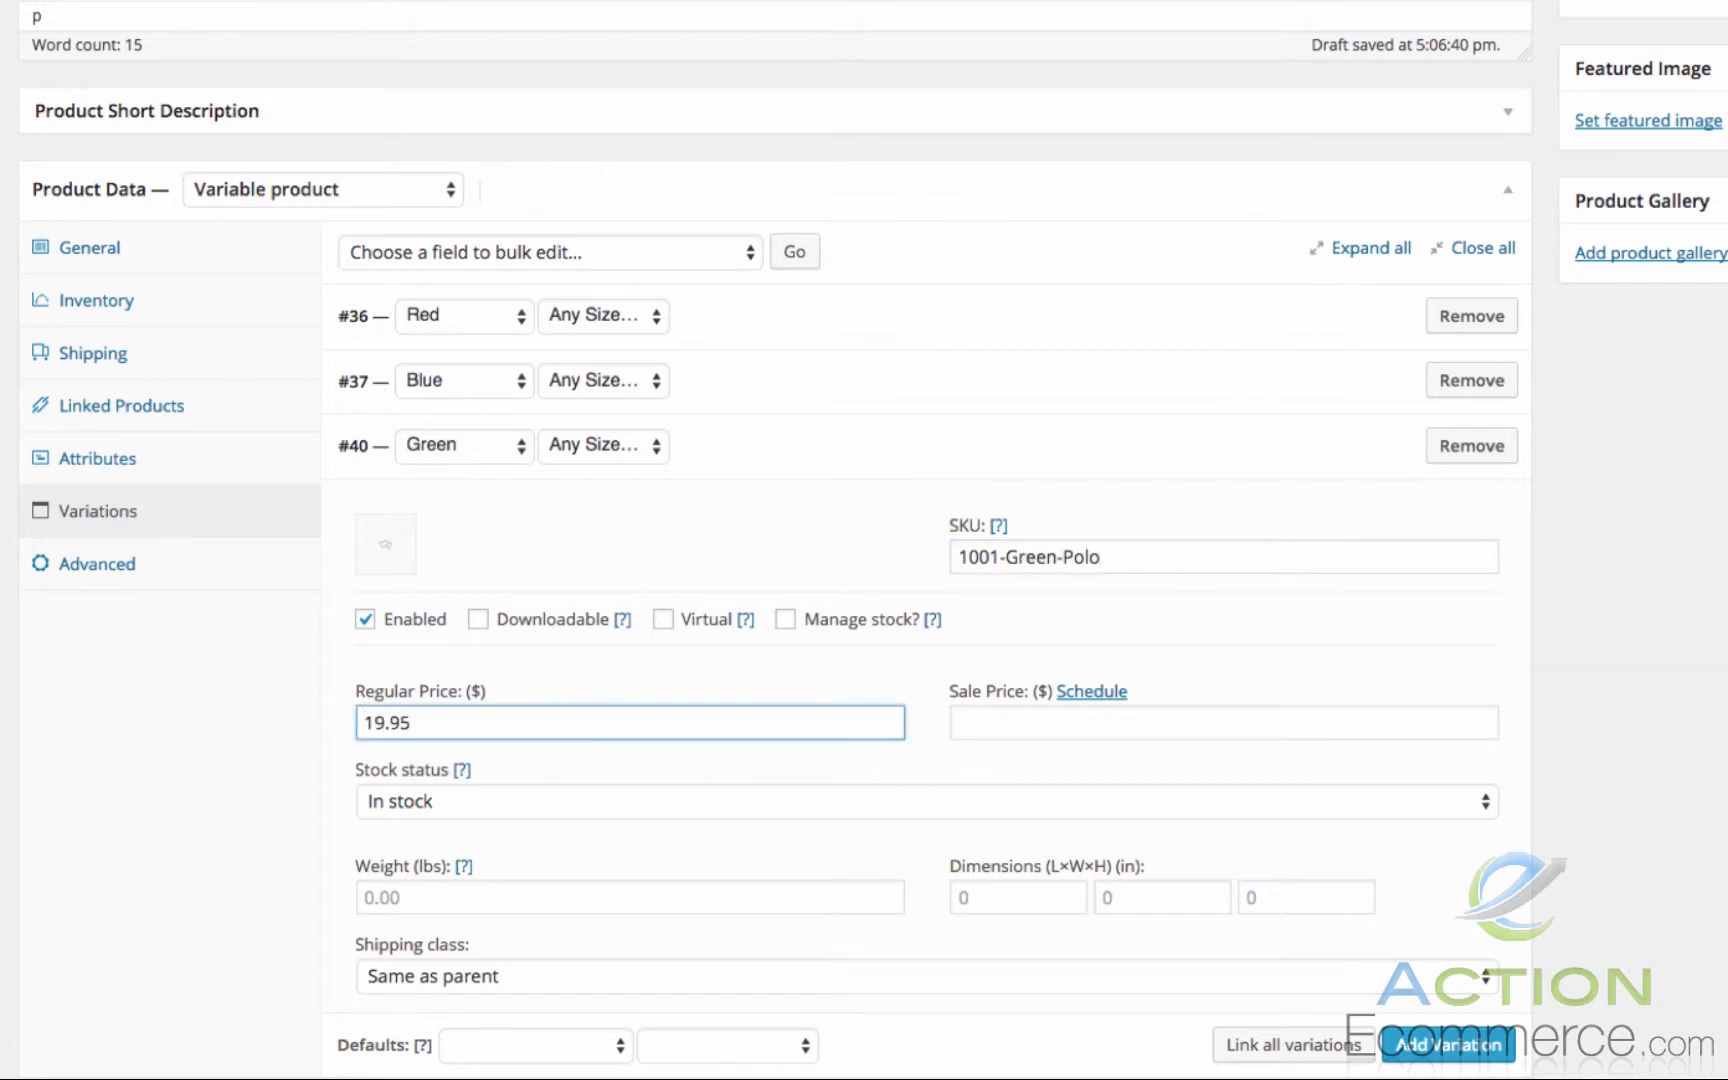
Step: Assign the green polo shirt image from the media library to the Green variation
click(392, 558)
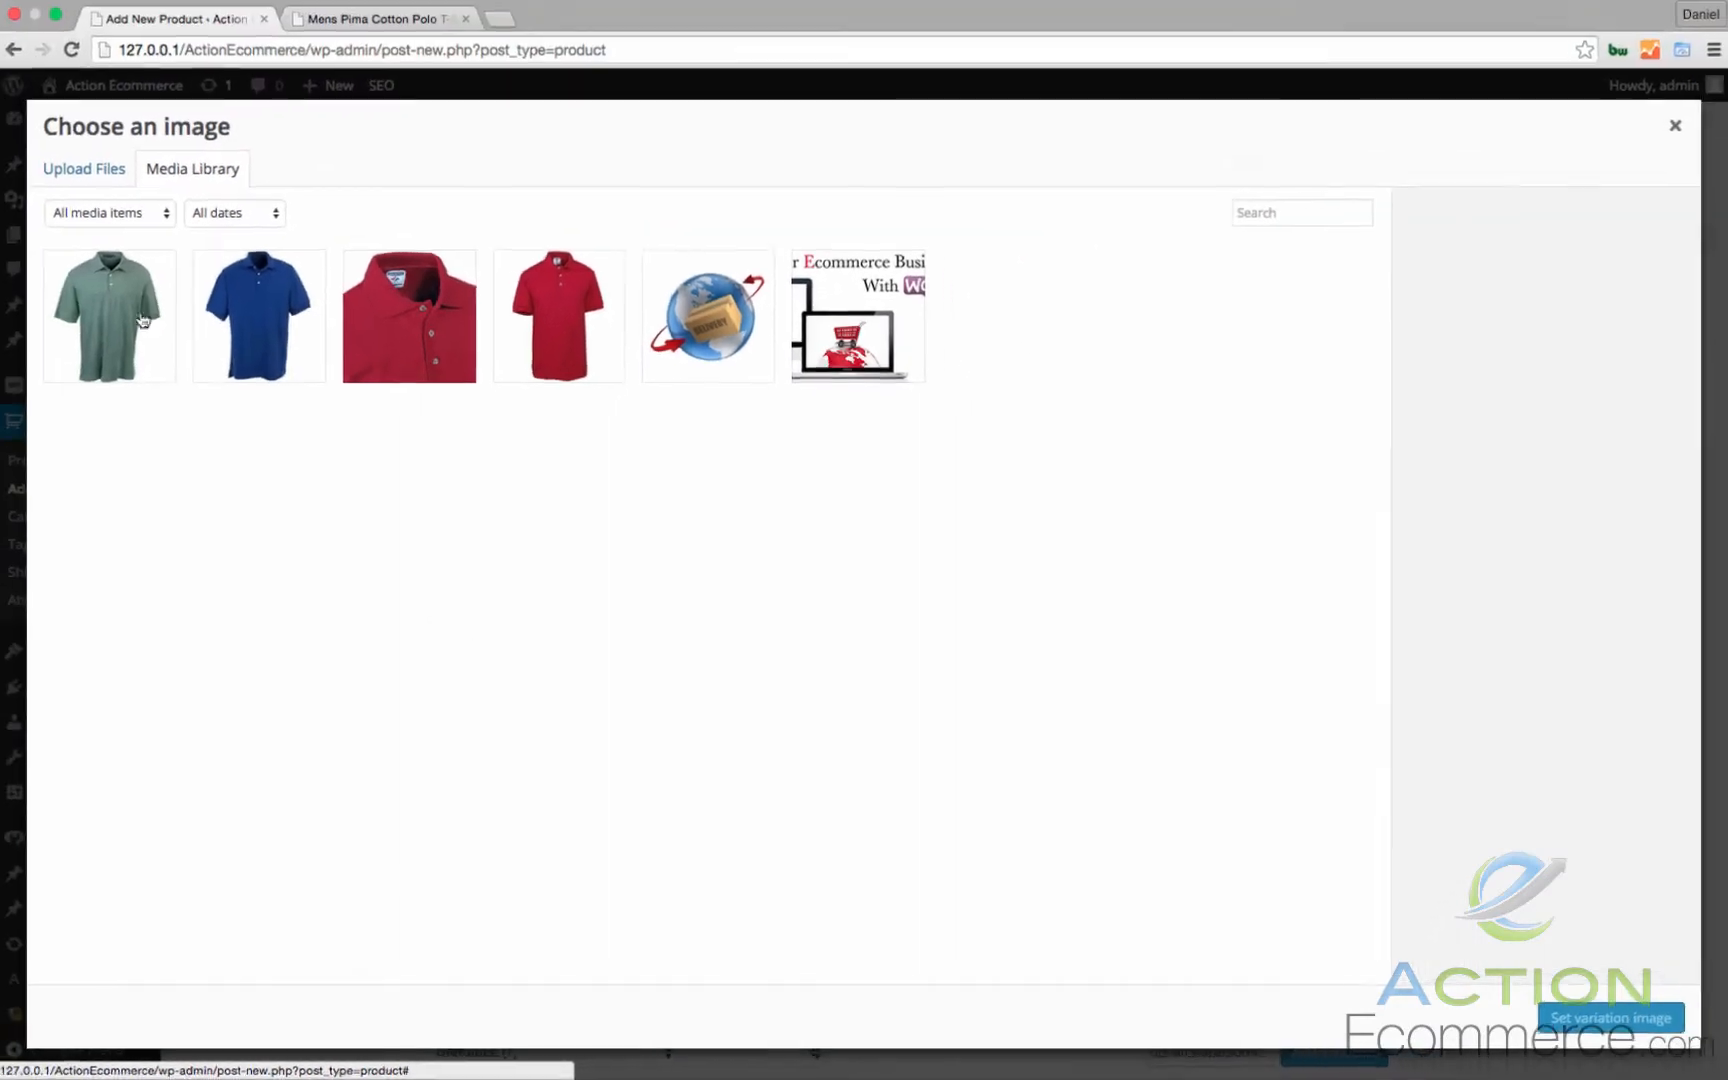
click(143, 320)
click(1610, 1017)
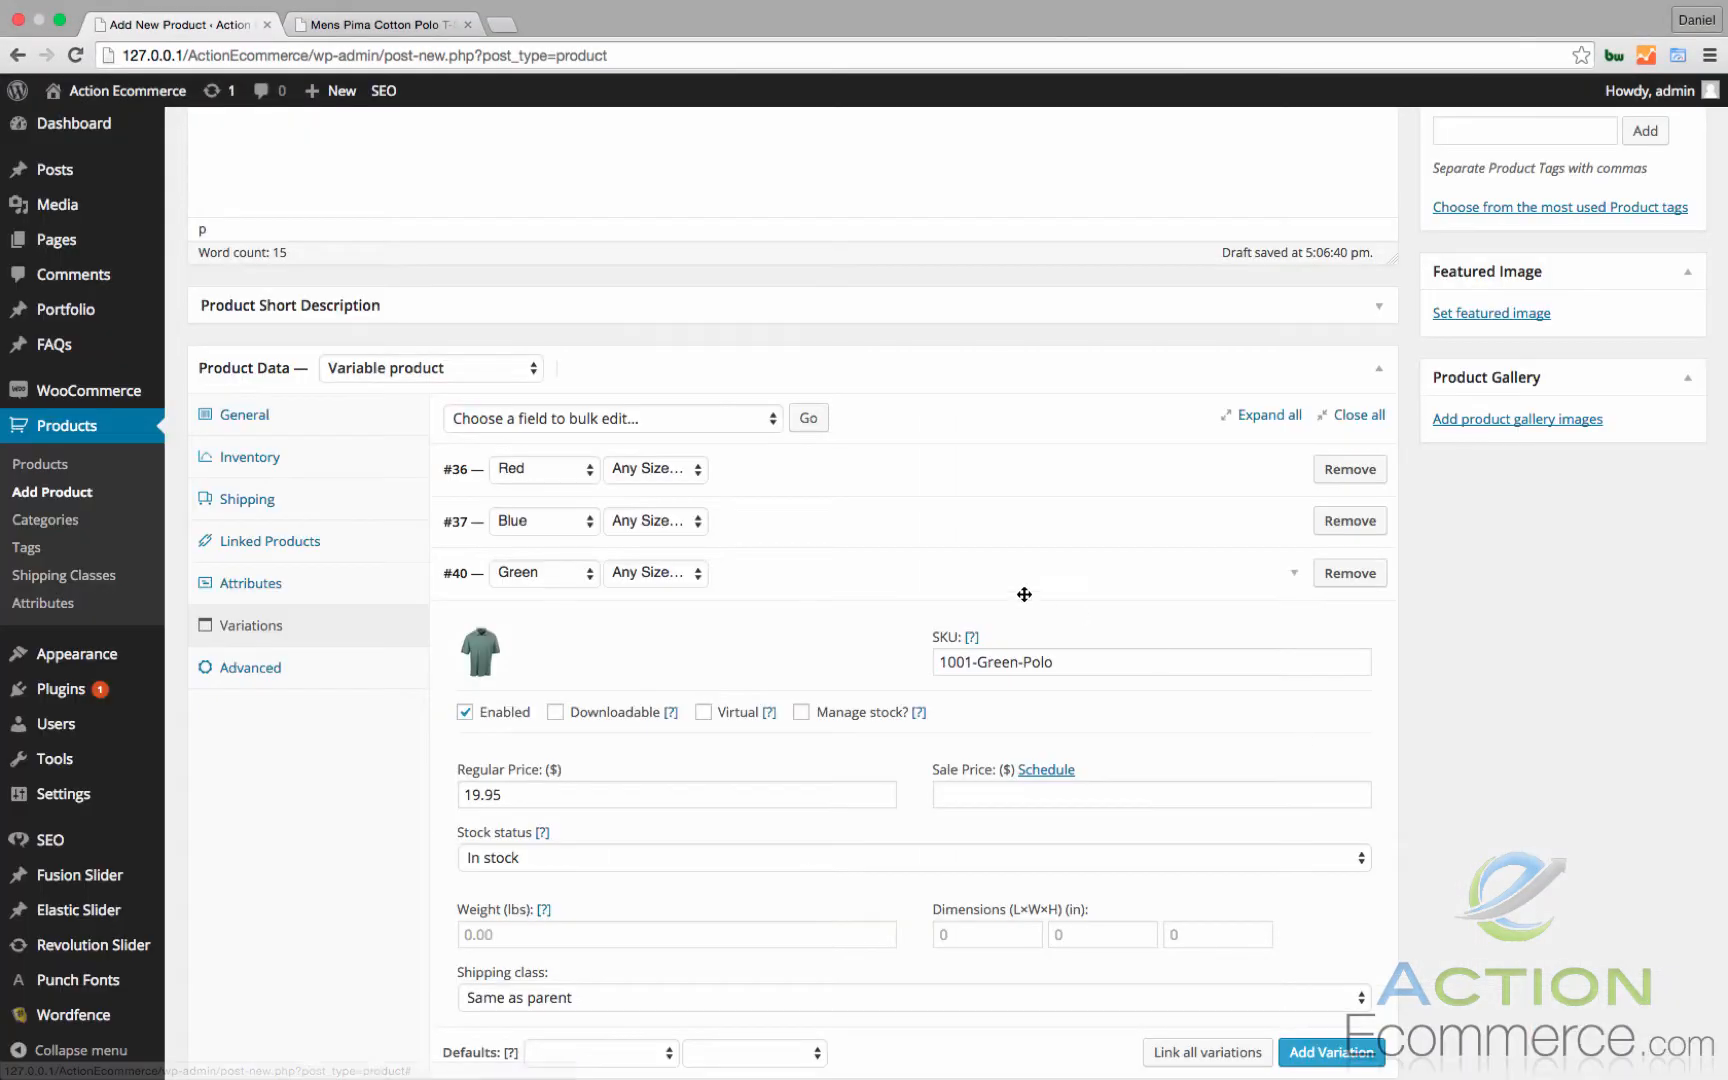
Step: Upload Jerzees Tshirt 3 Variations.png and set it as the product's featured image
scroll(1024, 594, down, 1)
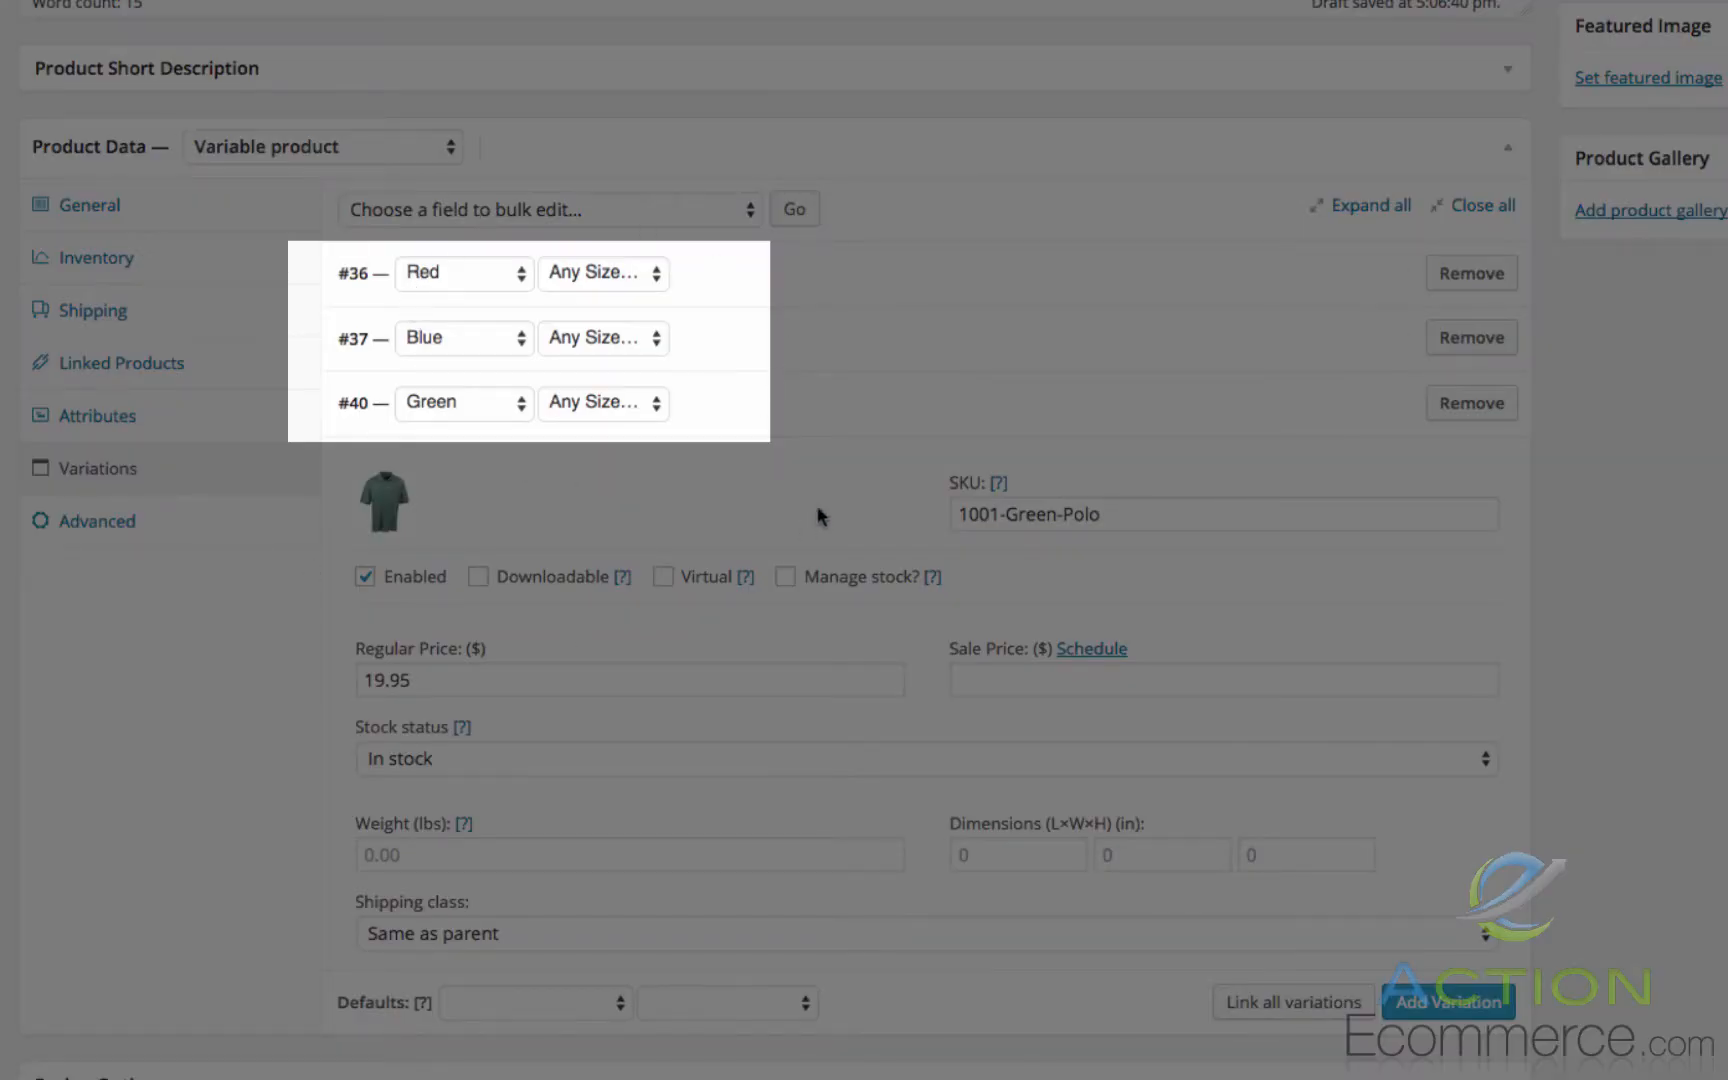
scroll(817, 513, down, 1)
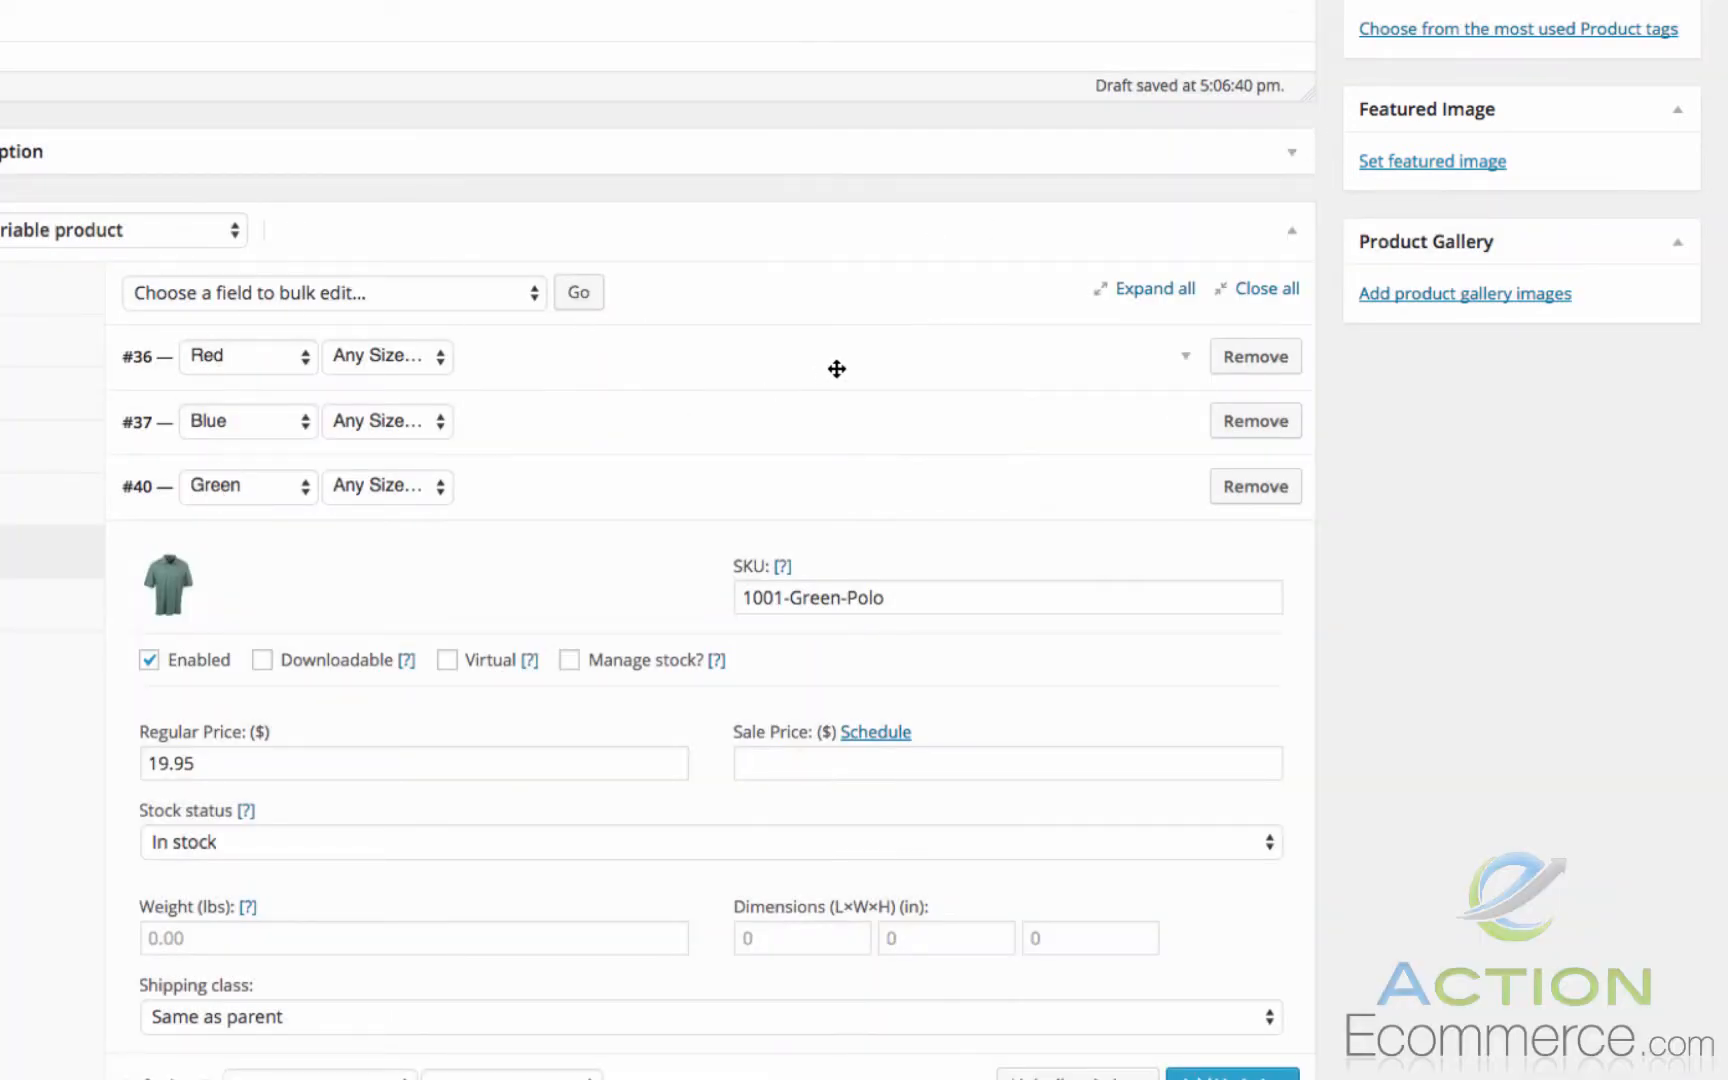
click(1444, 163)
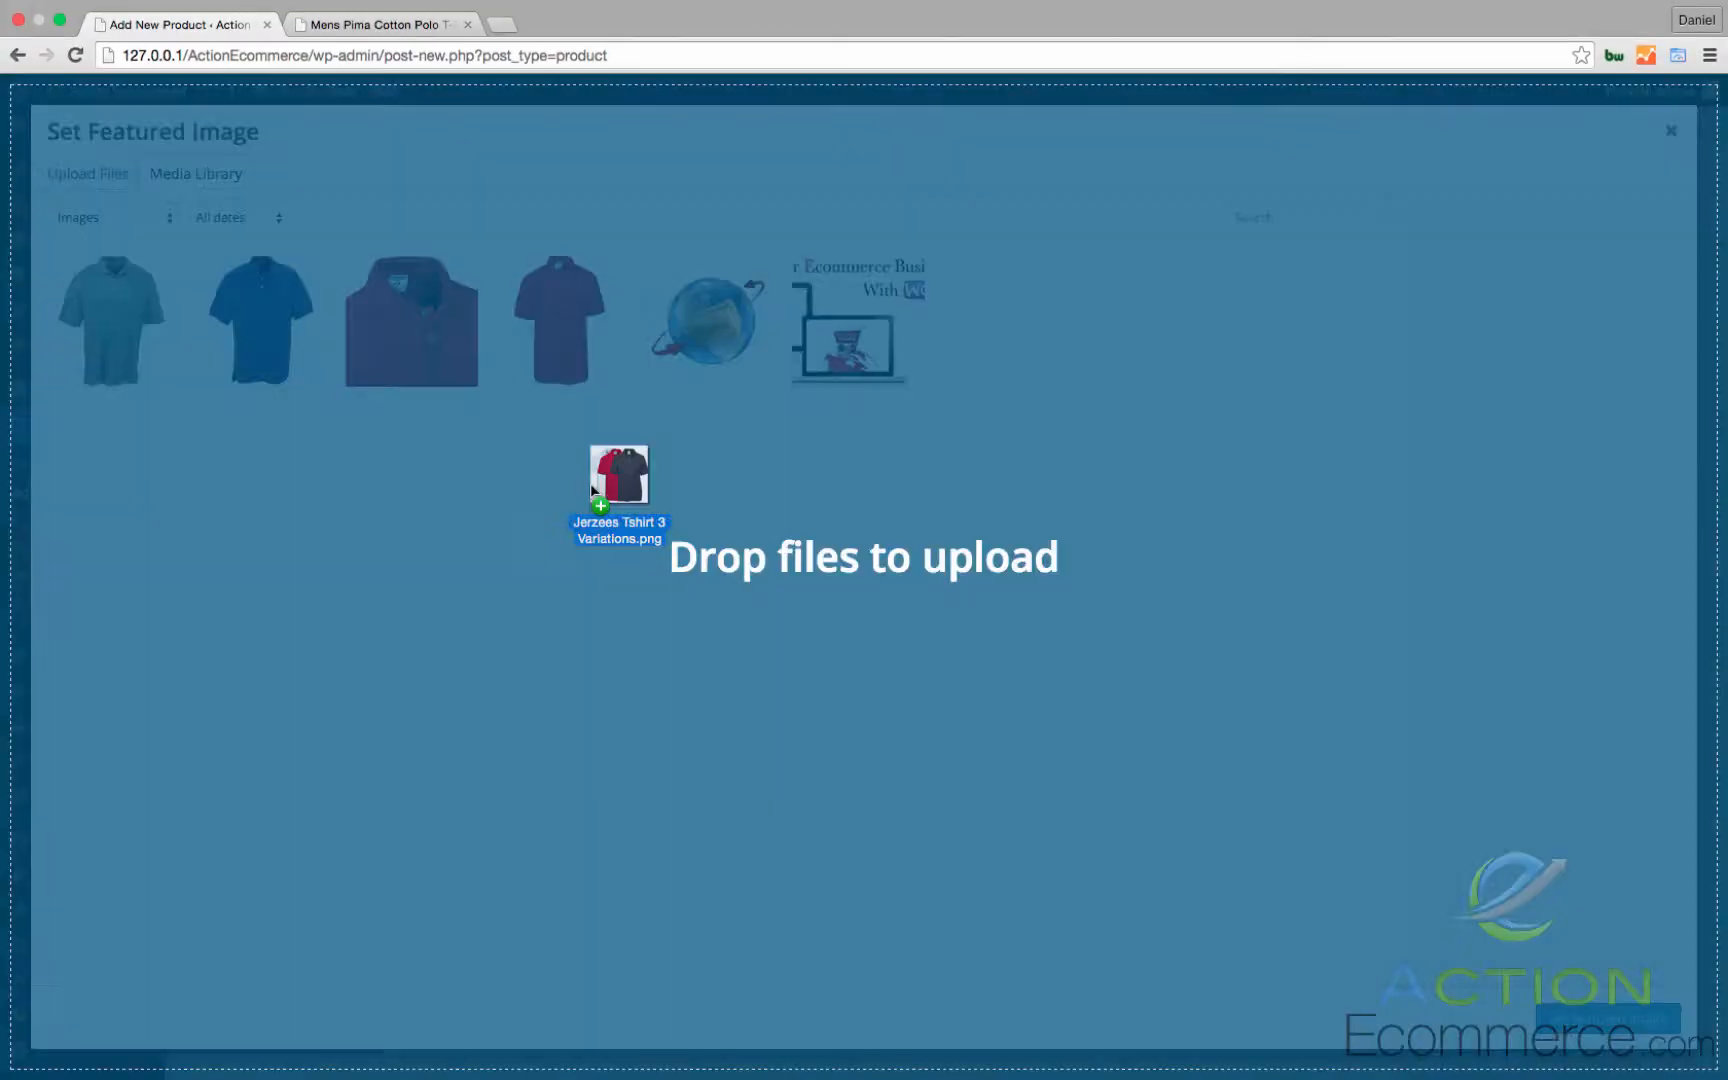
drag(590, 483, 523, 516)
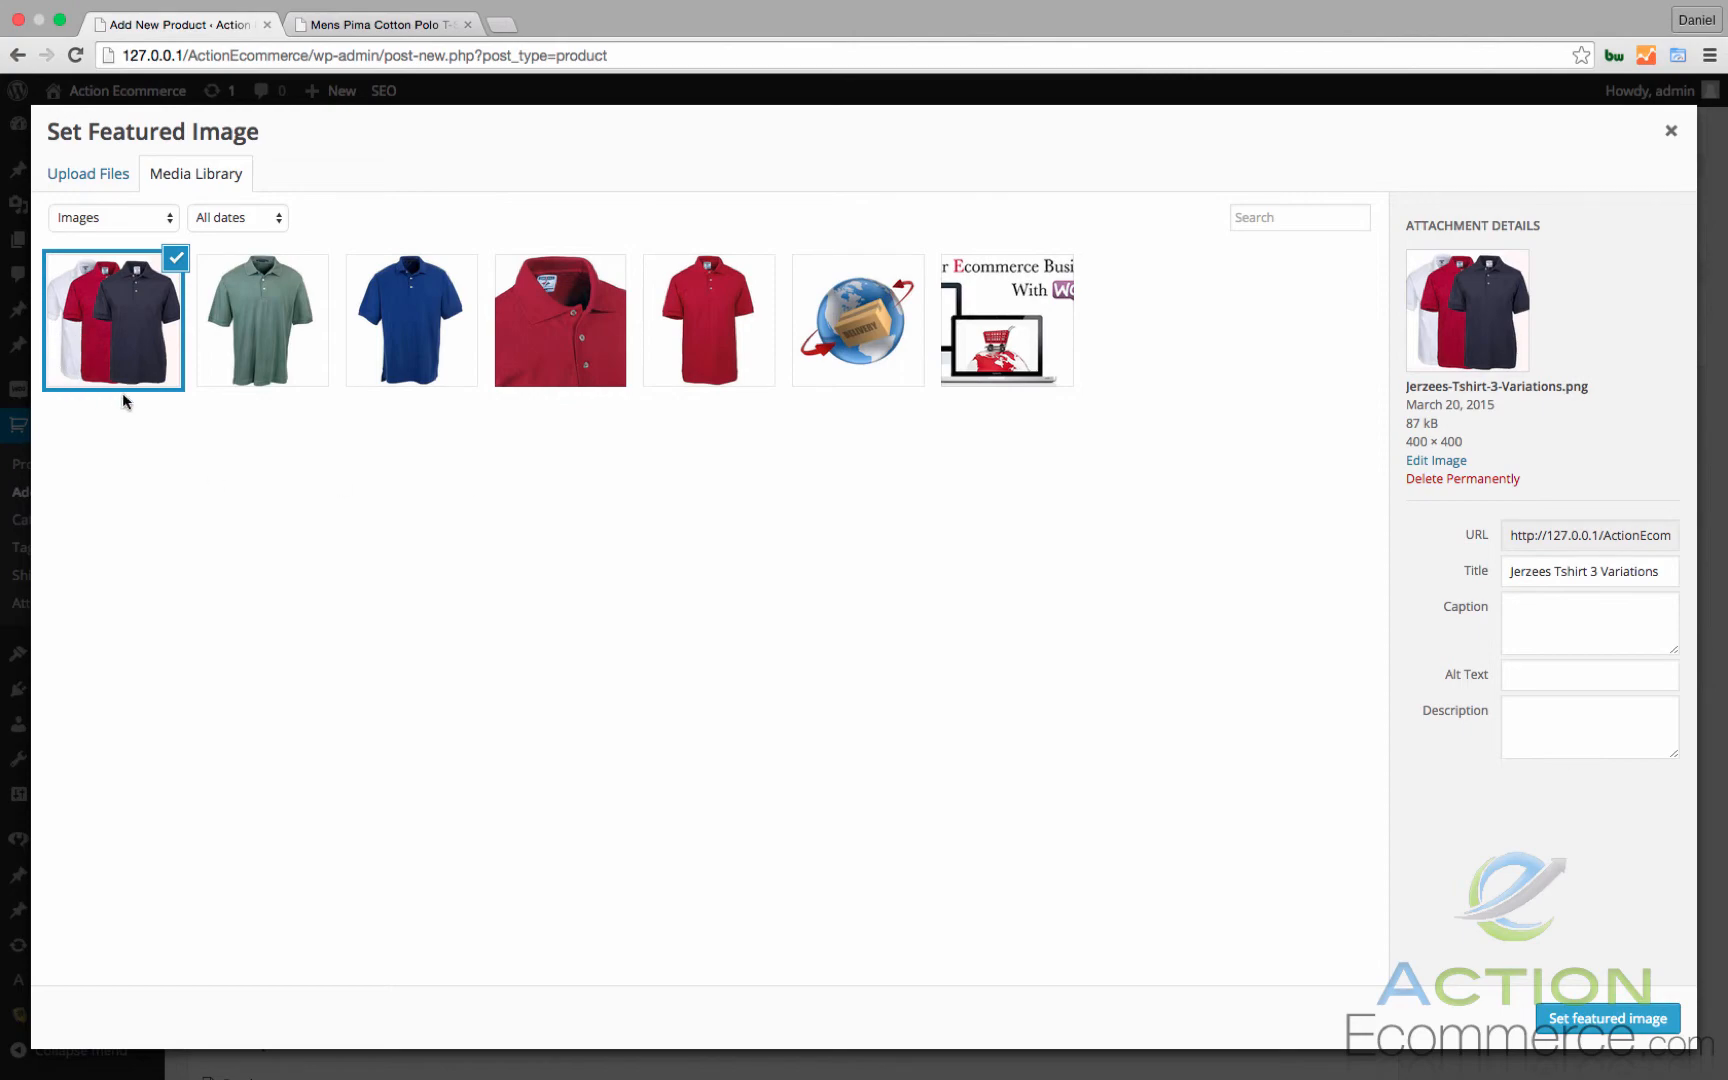
click(1600, 1018)
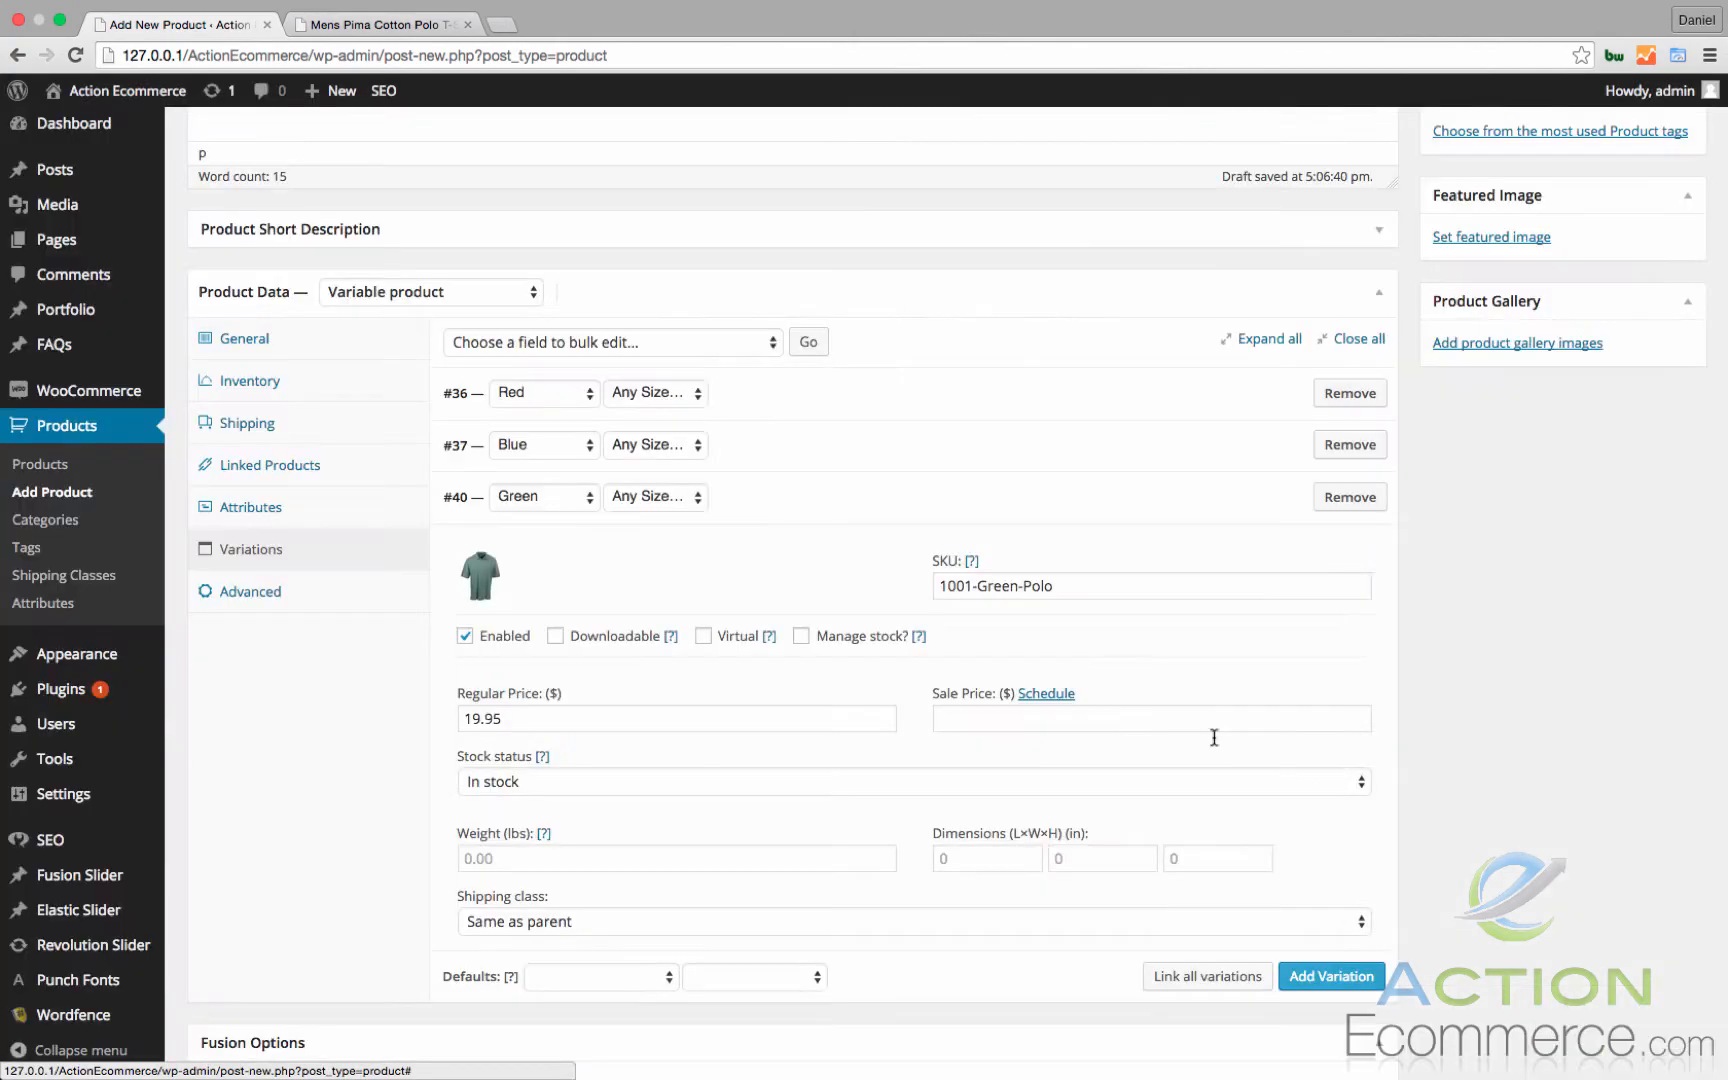
Step: Publish the product Mens Polo T-Shirt All Colors
scroll(1140, 706, up, 10)
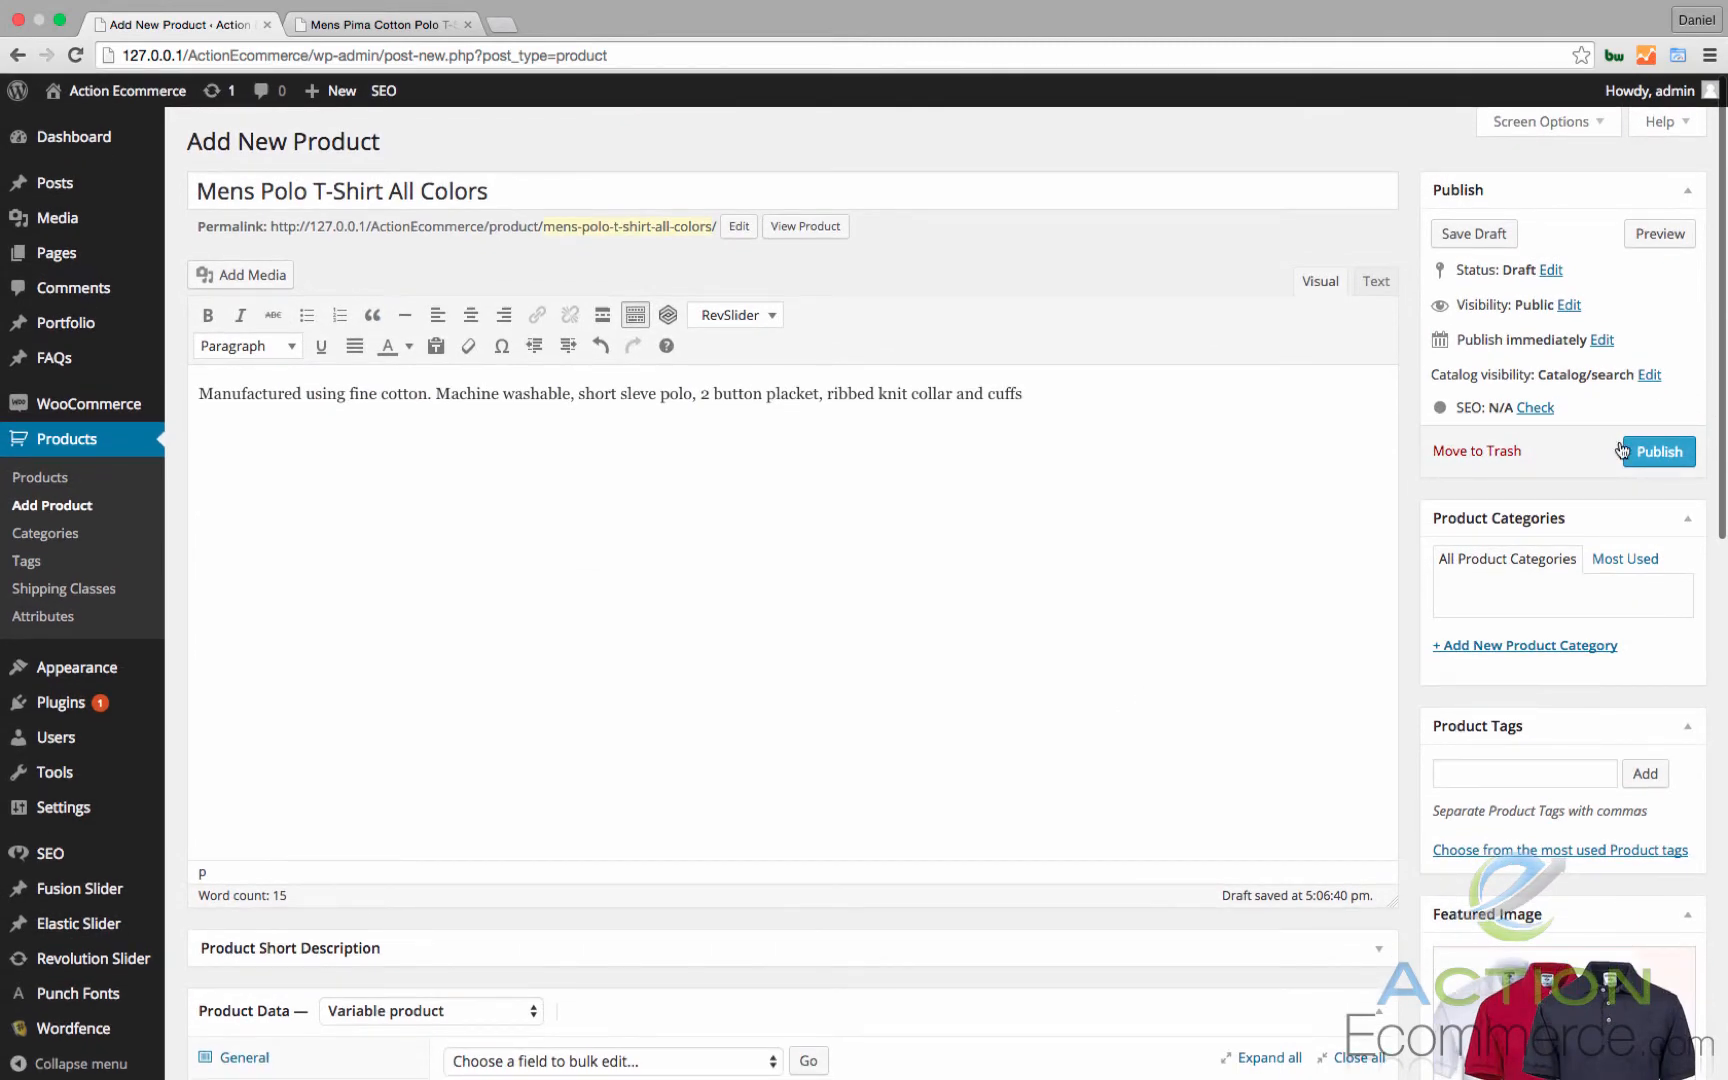
click(1651, 452)
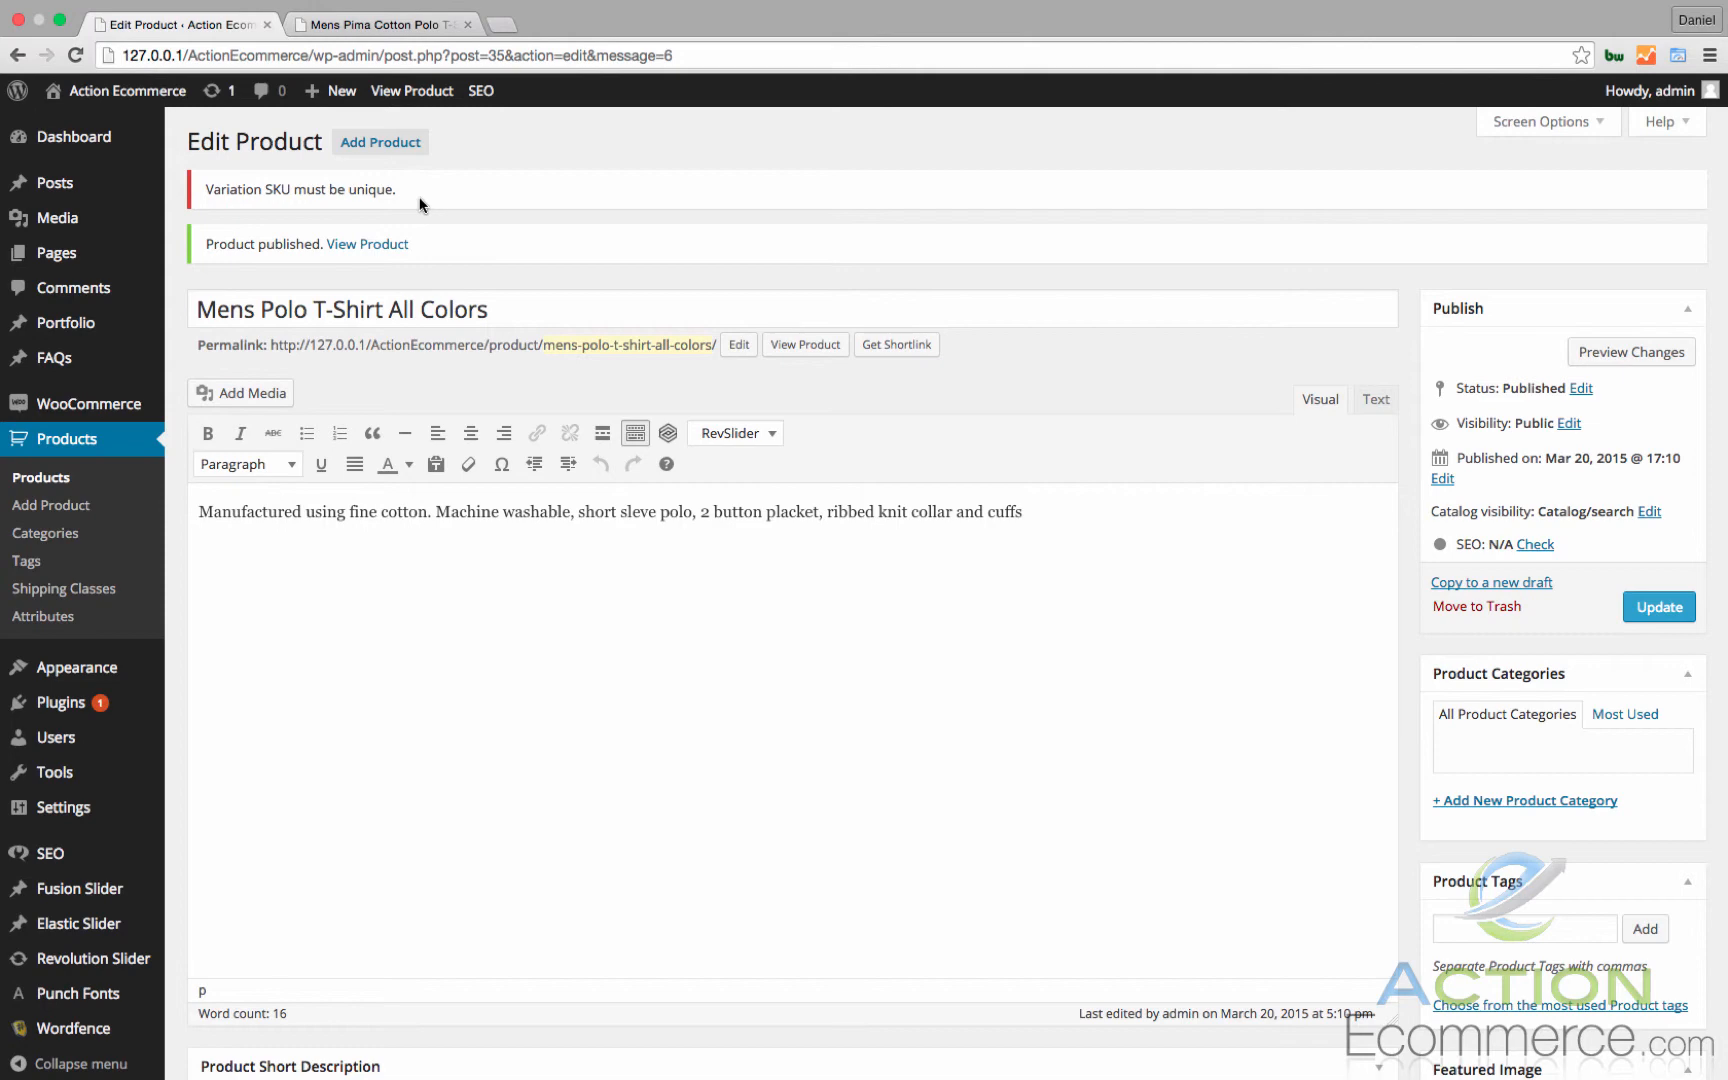
Step: Open the Red variation's details in the published product's variations
scroll(420, 203, down, 10)
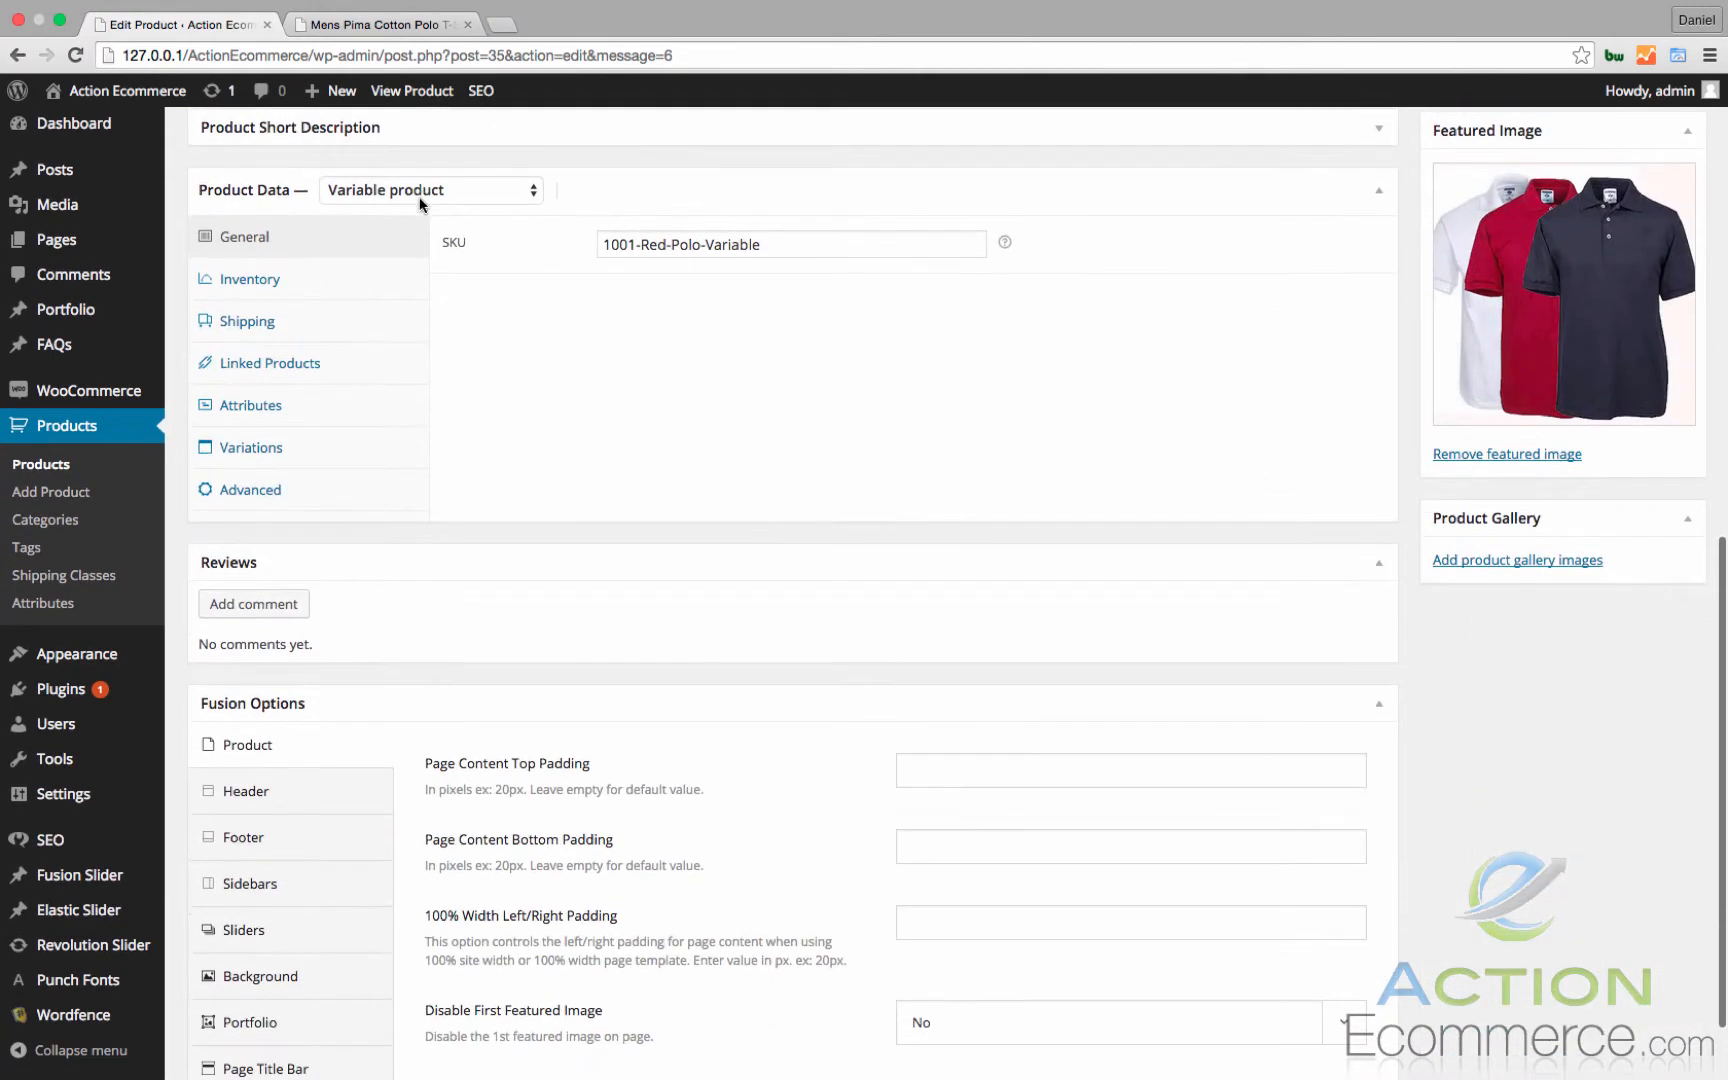
click(300, 447)
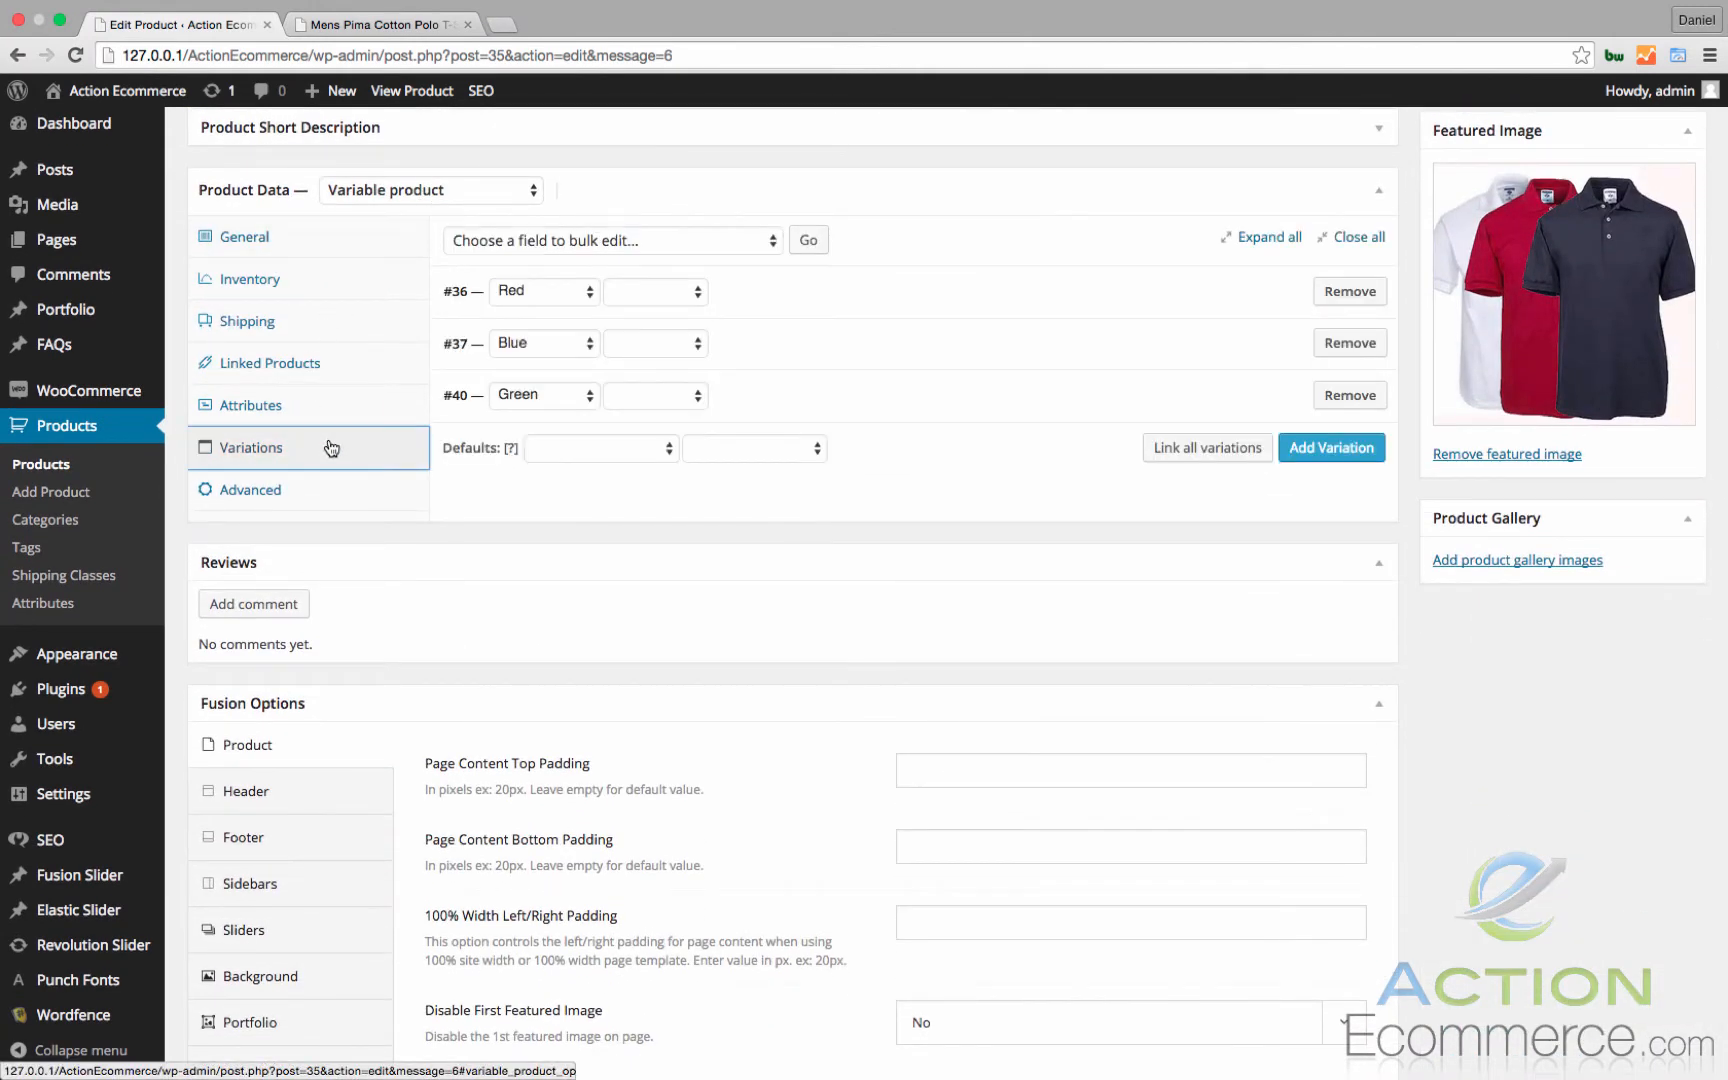
click(833, 296)
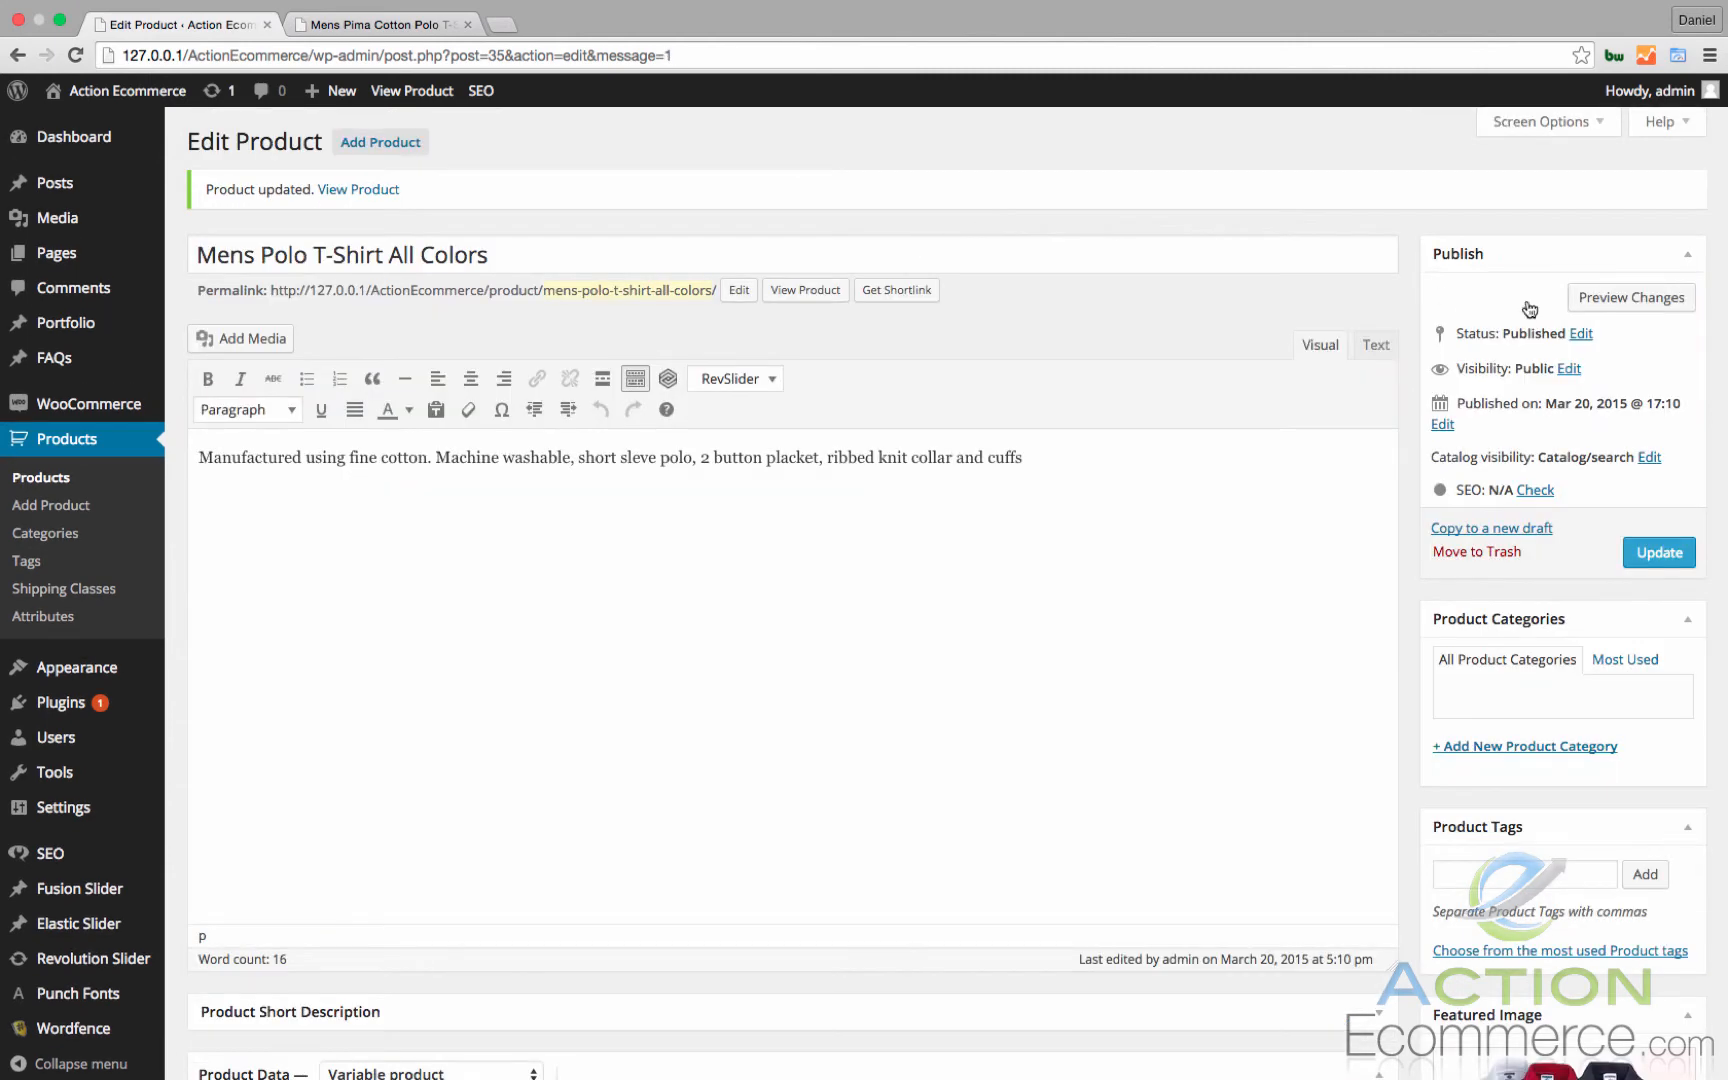
Step: Preview the product page and choose the color Red and size Small to check the Red variation's image
click(1631, 300)
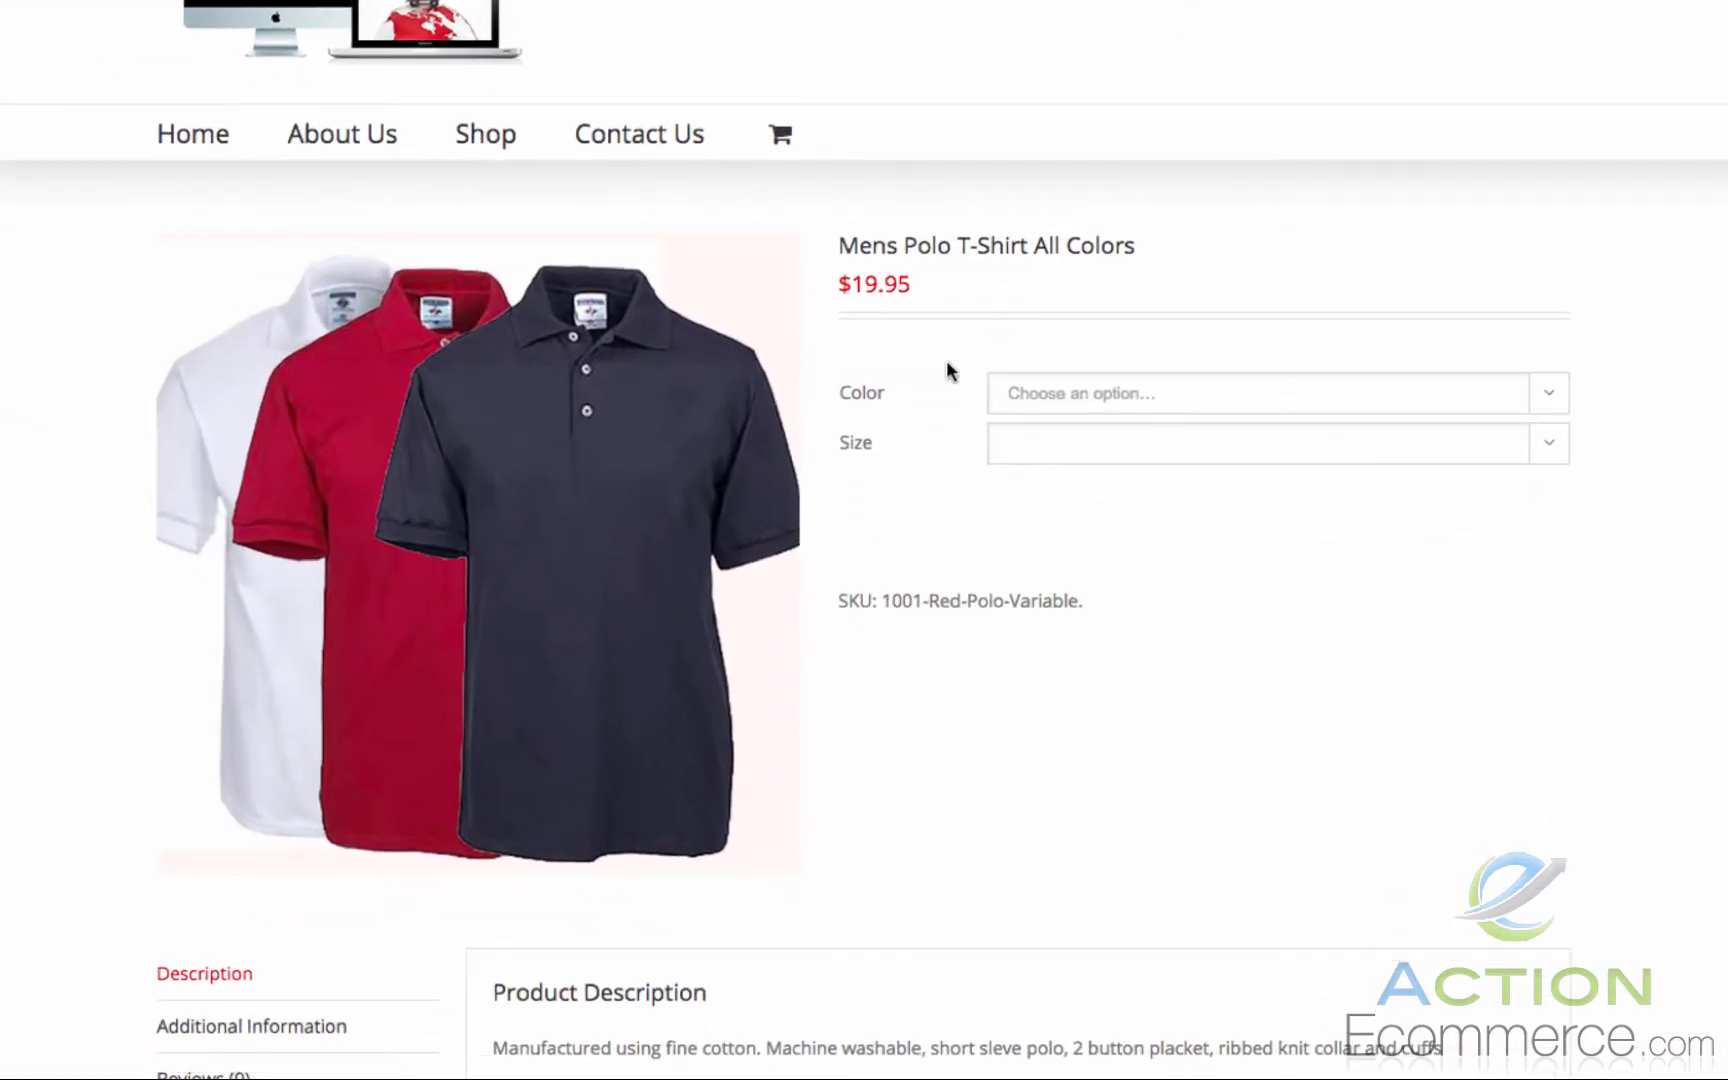
click(1098, 395)
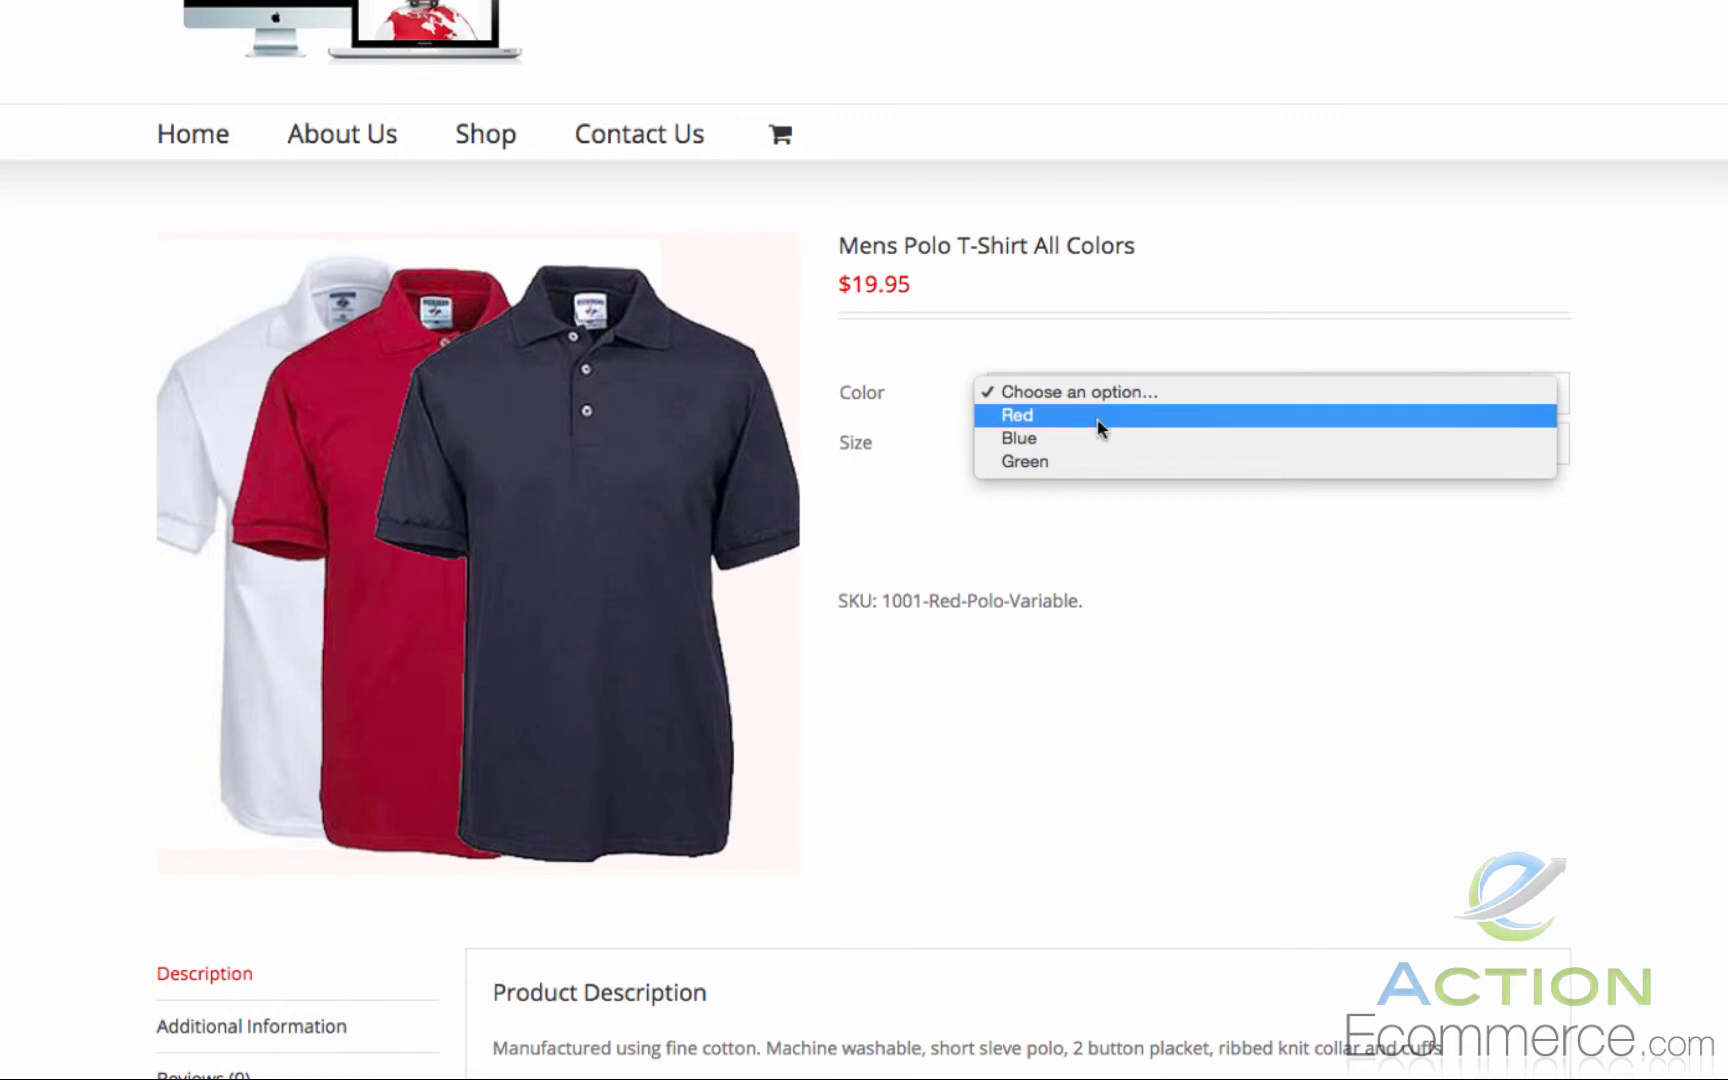
click(1099, 416)
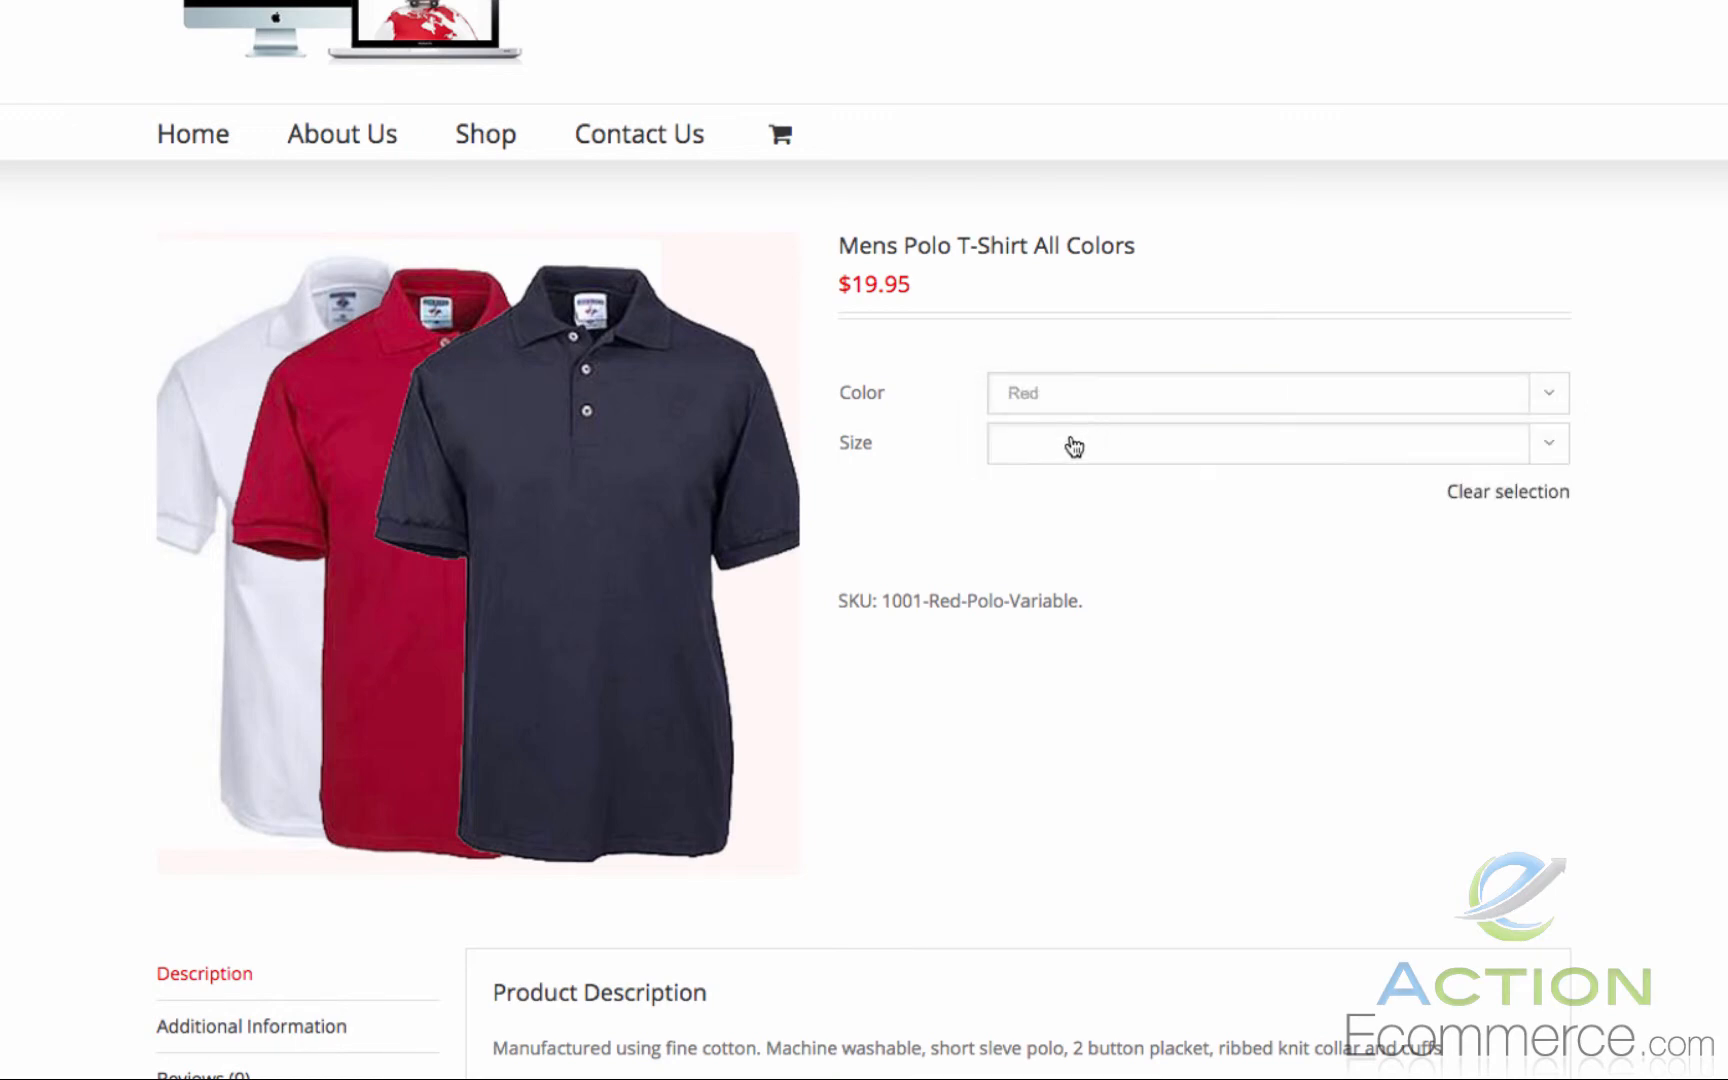
click(1073, 446)
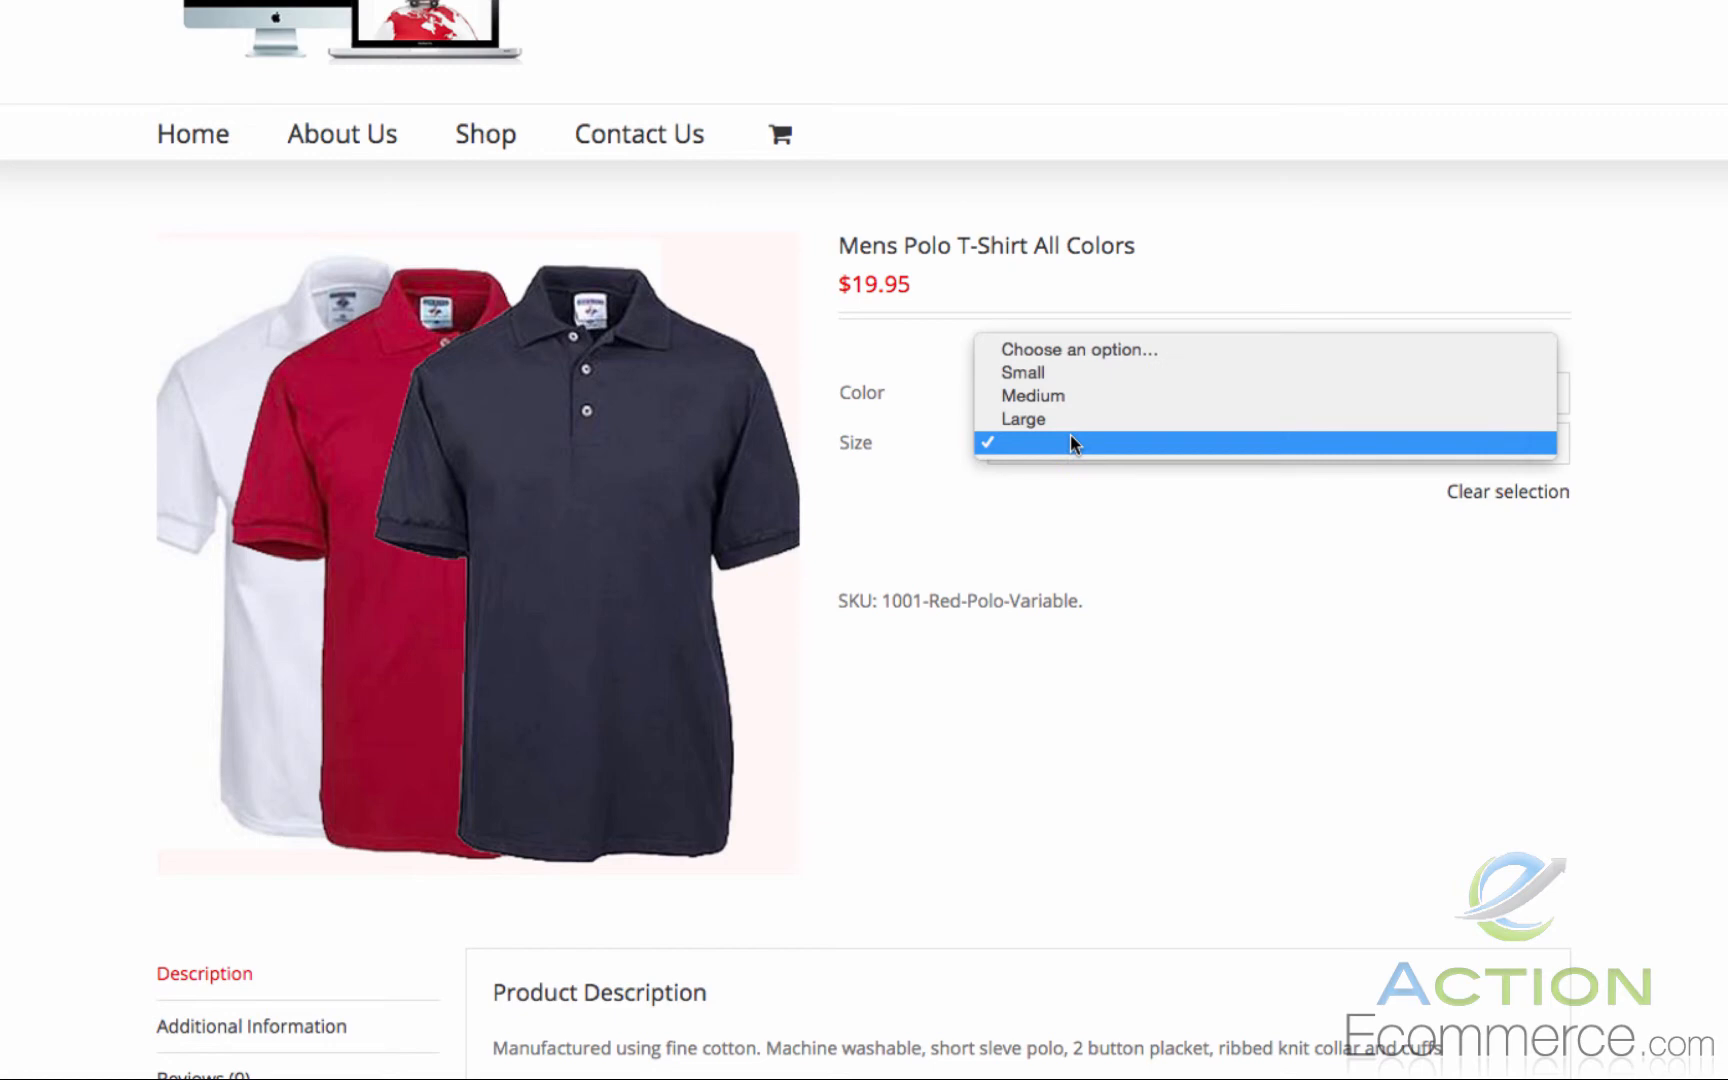
click(1060, 369)
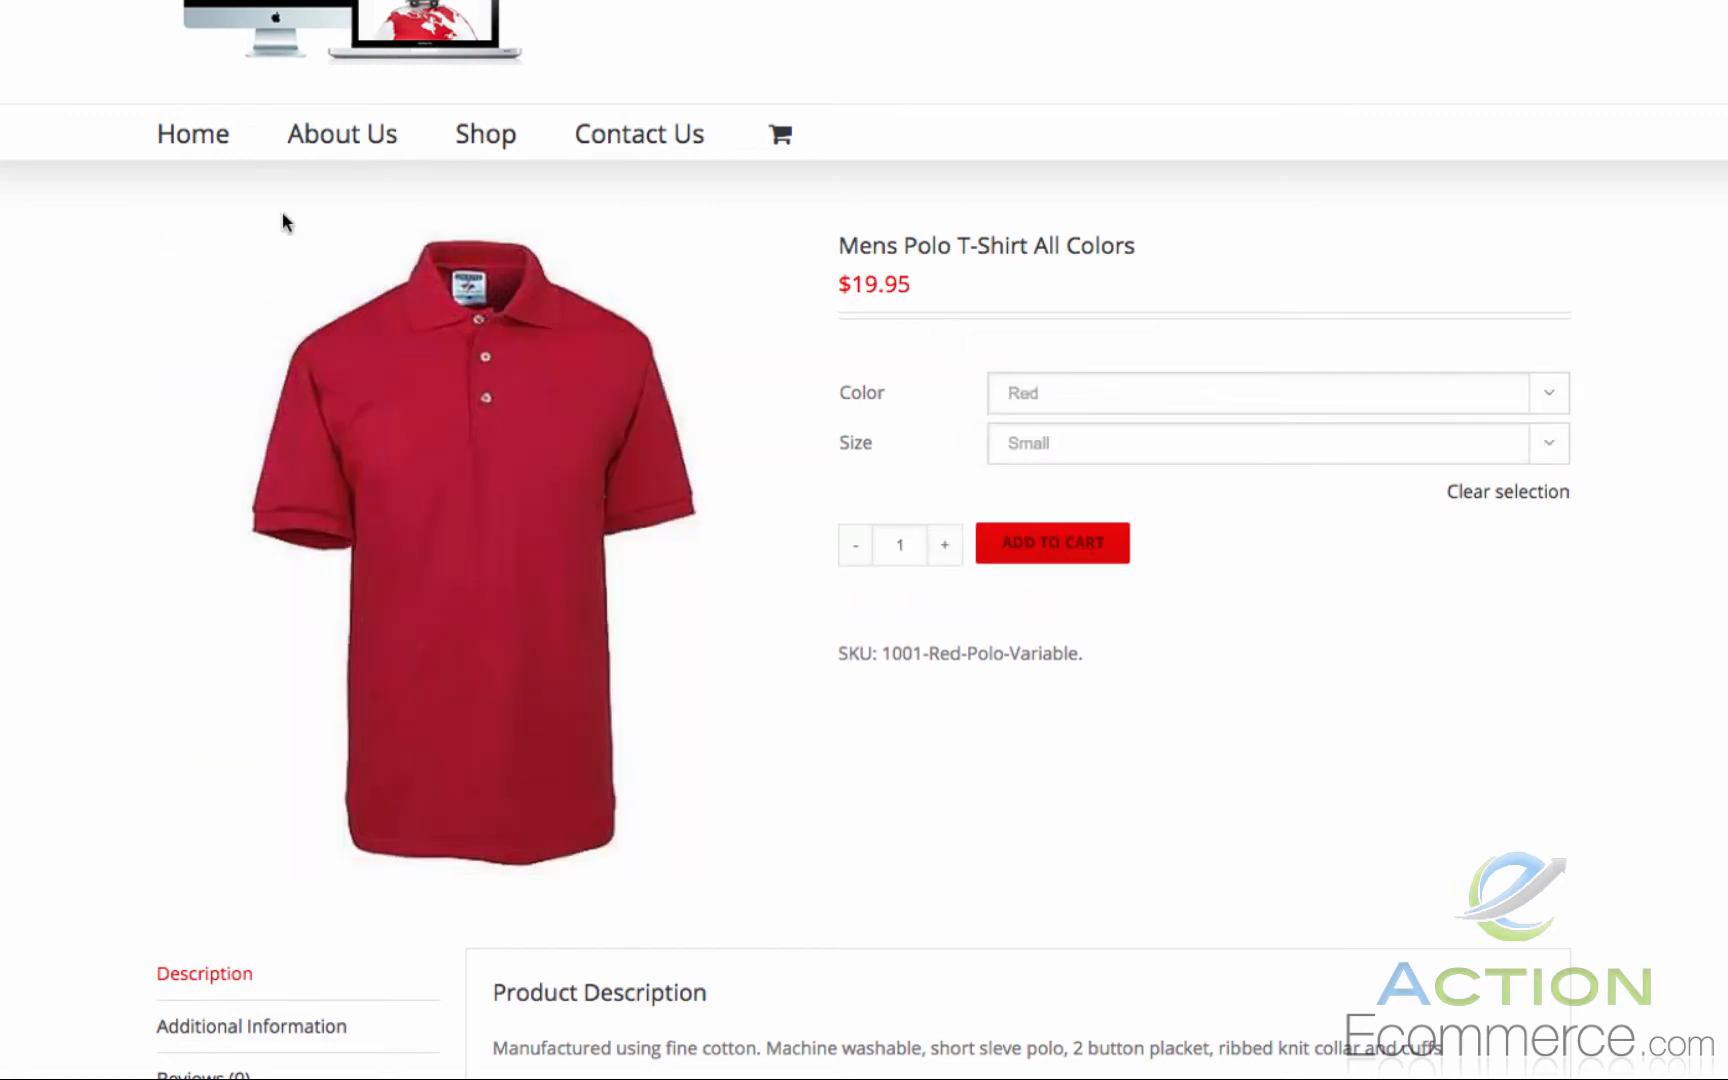
Step: Switch the previewed product's color to Blue and check its image, SKU and product description
click(1099, 400)
click(1098, 414)
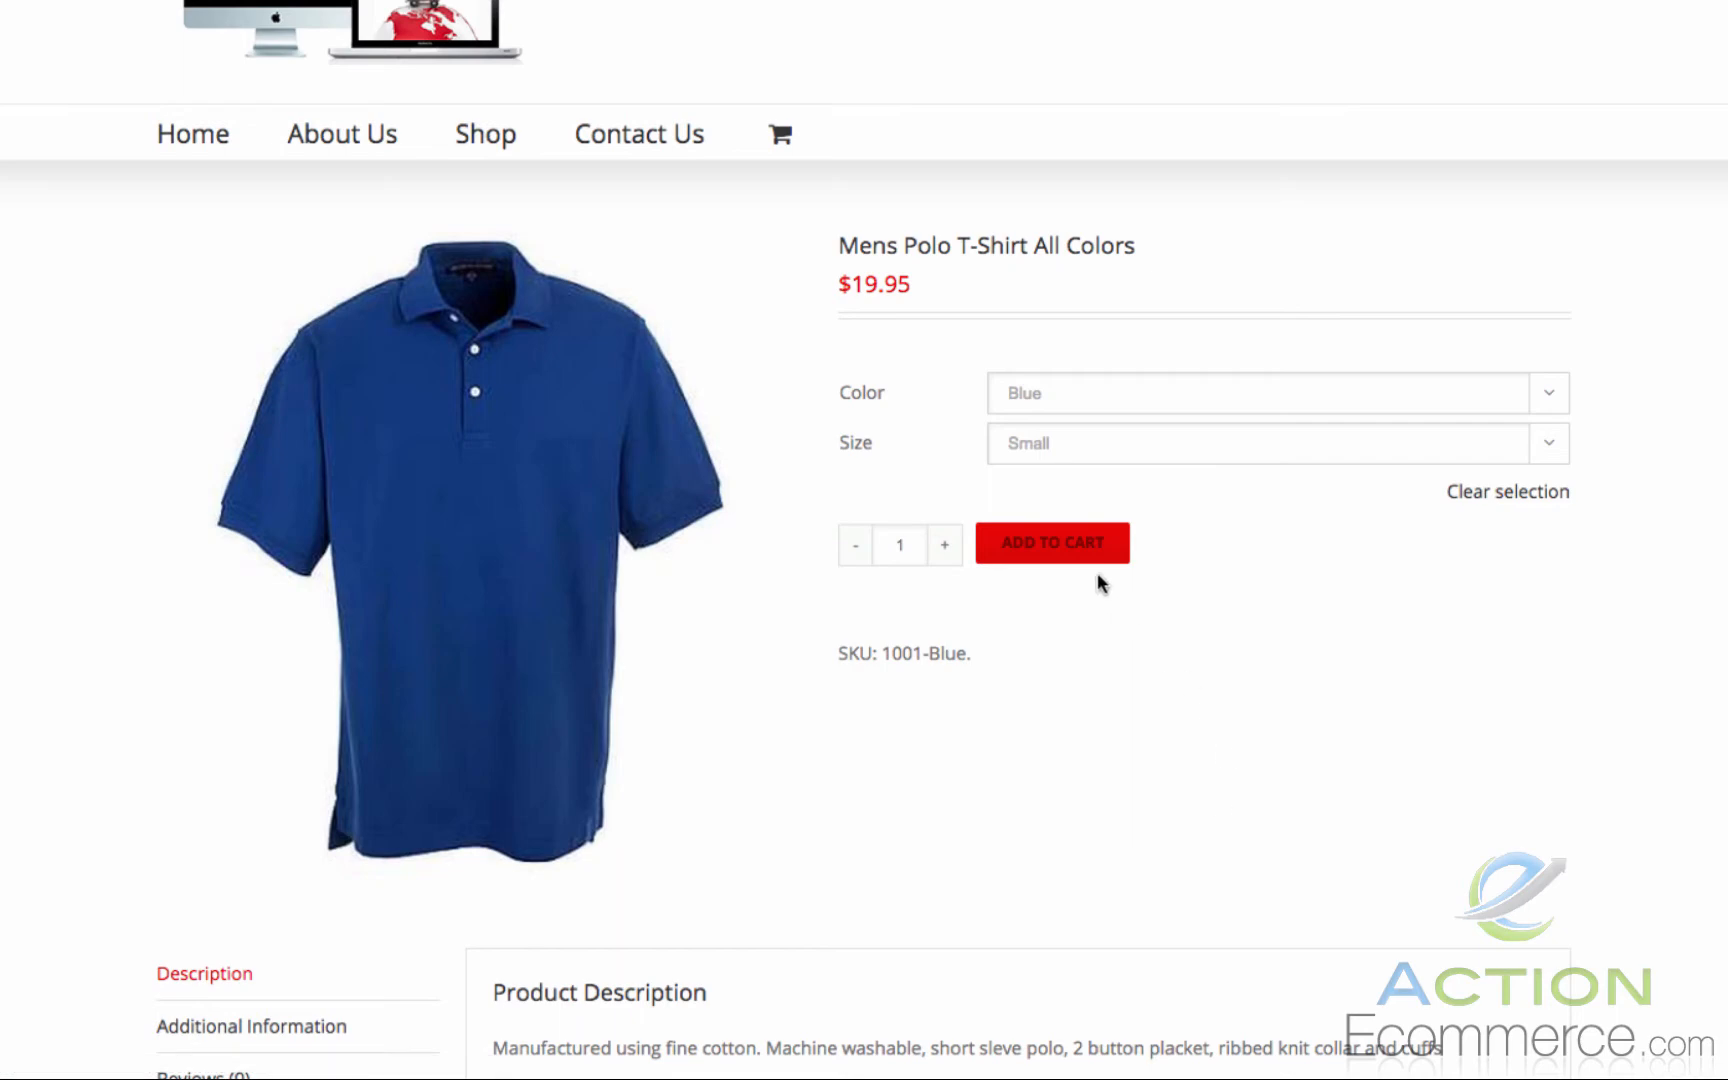
scroll(1098, 571, down, 1)
scroll(1098, 571, down, 3)
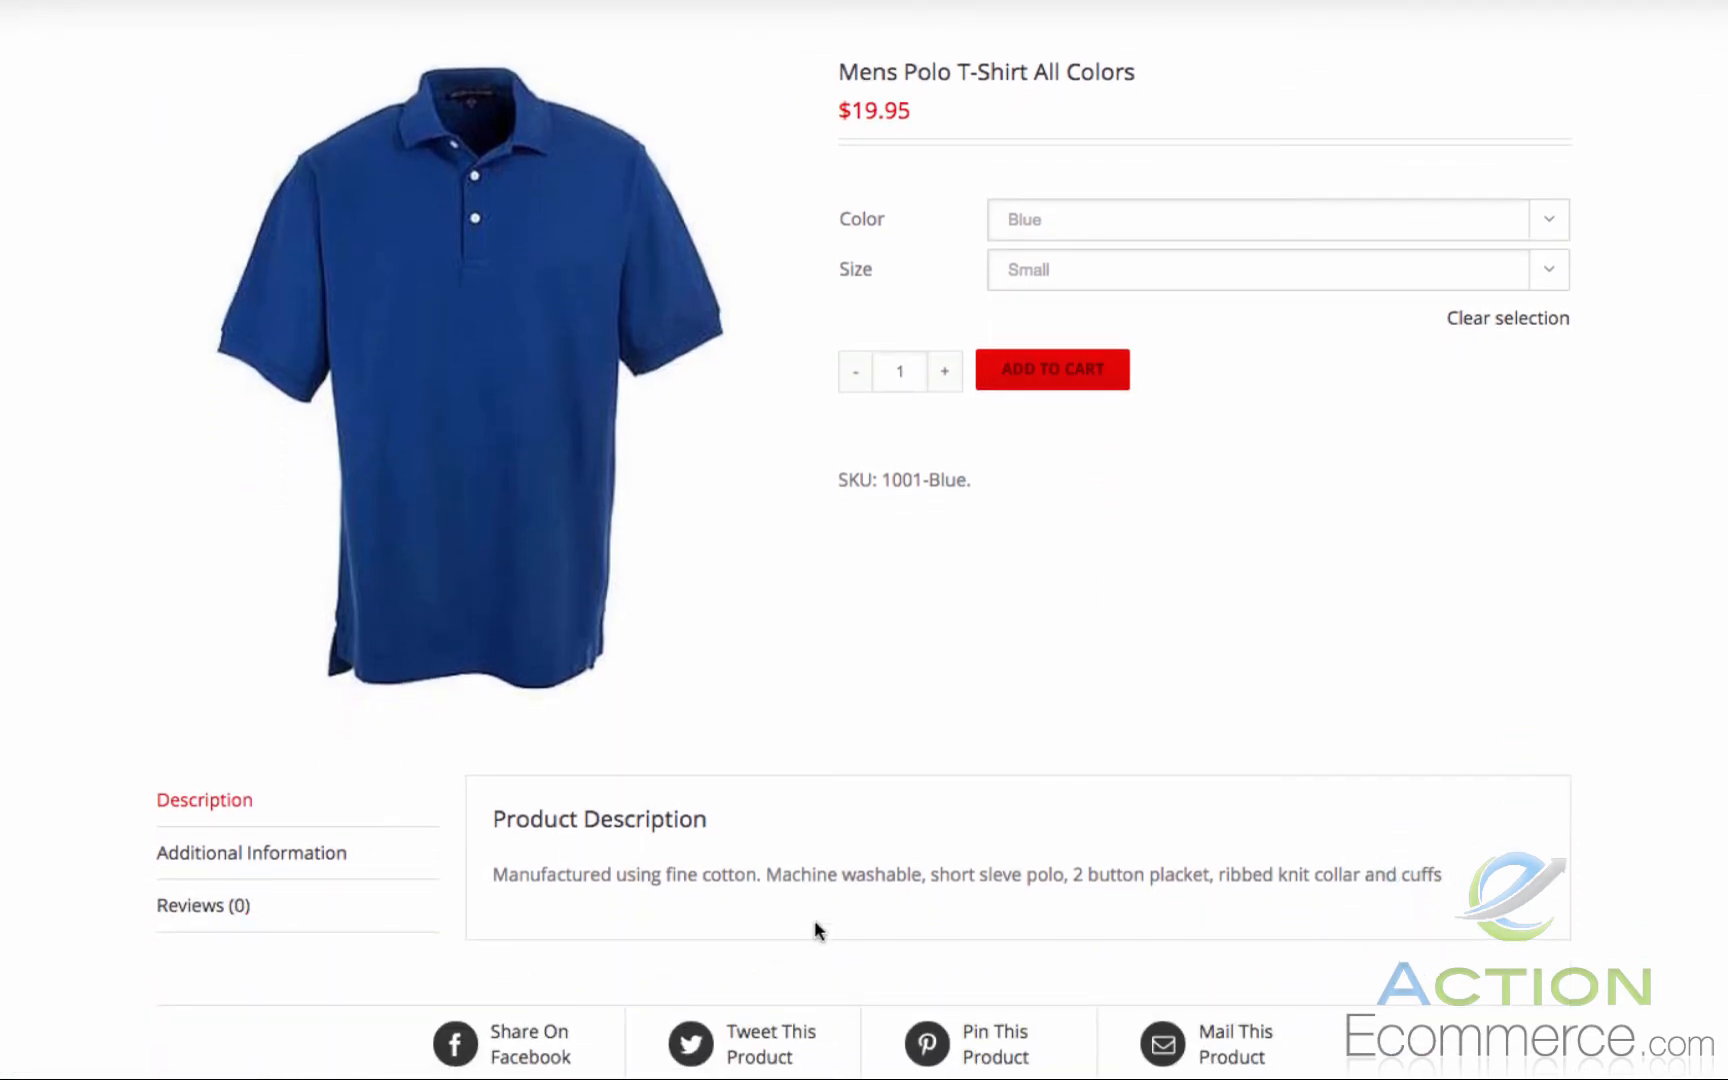
scroll(774, 815, up, 5)
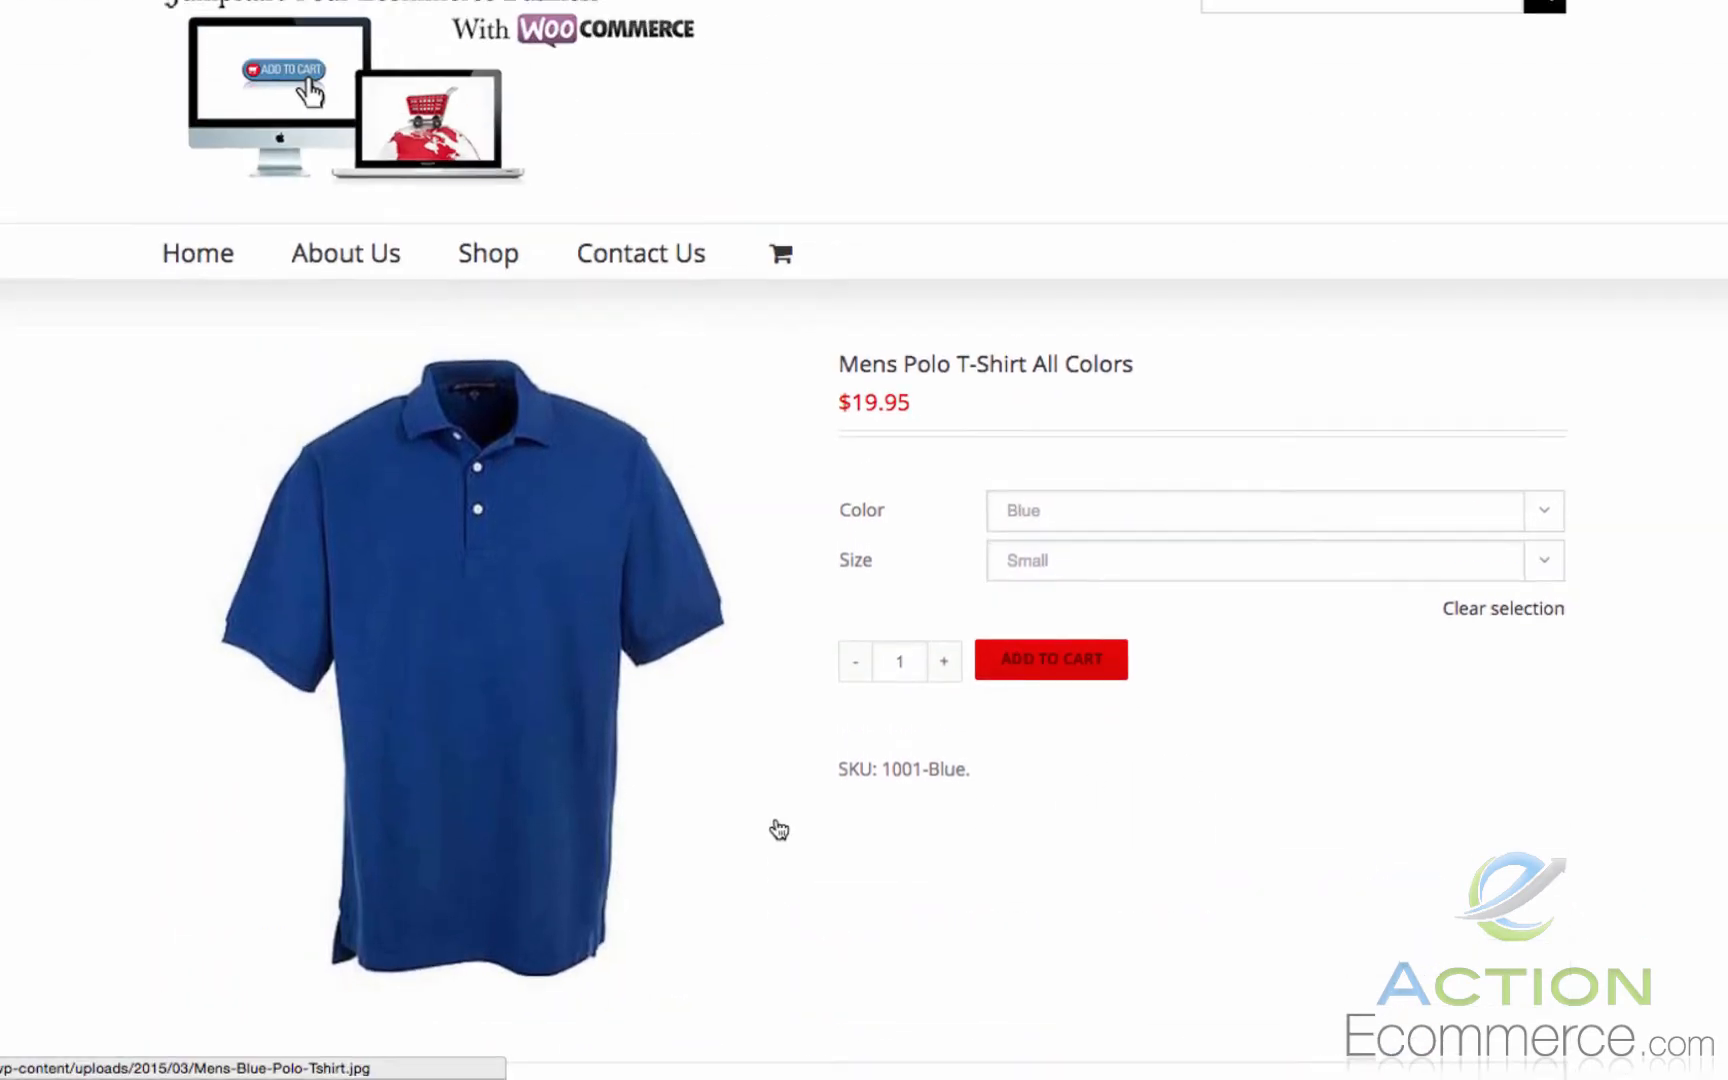